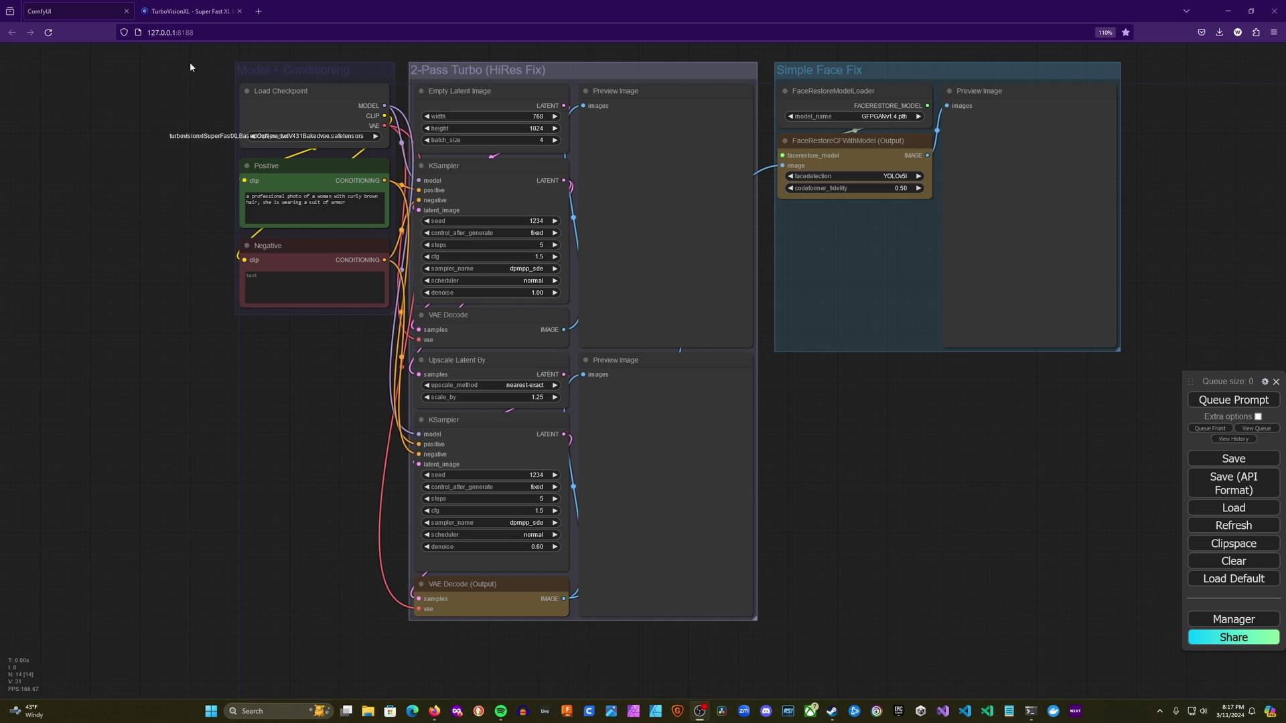
Switch to the Civitai TurboVisionXL page showing the 6.46 GB v4.3.1-bakedVAE download
{"action": "left_click", "coordinate": [202, 12]}
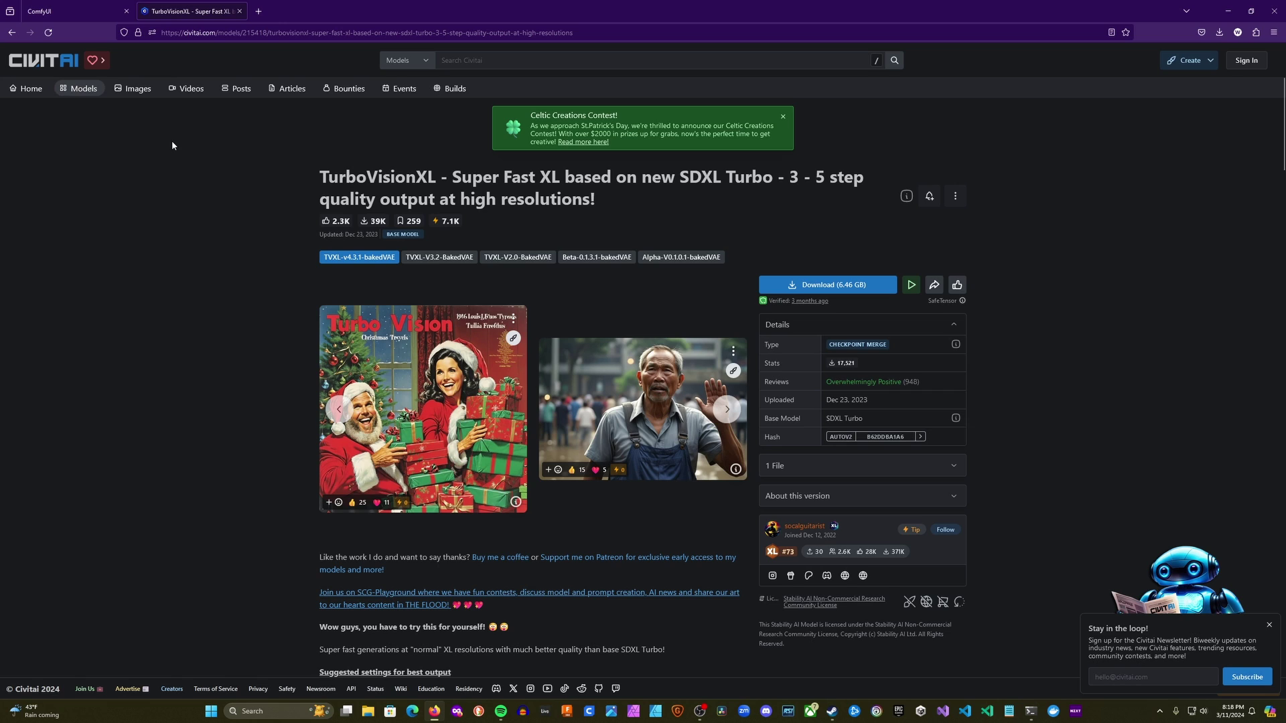
Return to the ComfyUI workflow that loads the TurboVisionXL checkpoint
{"action": "left_click", "coordinate": [79, 11]}
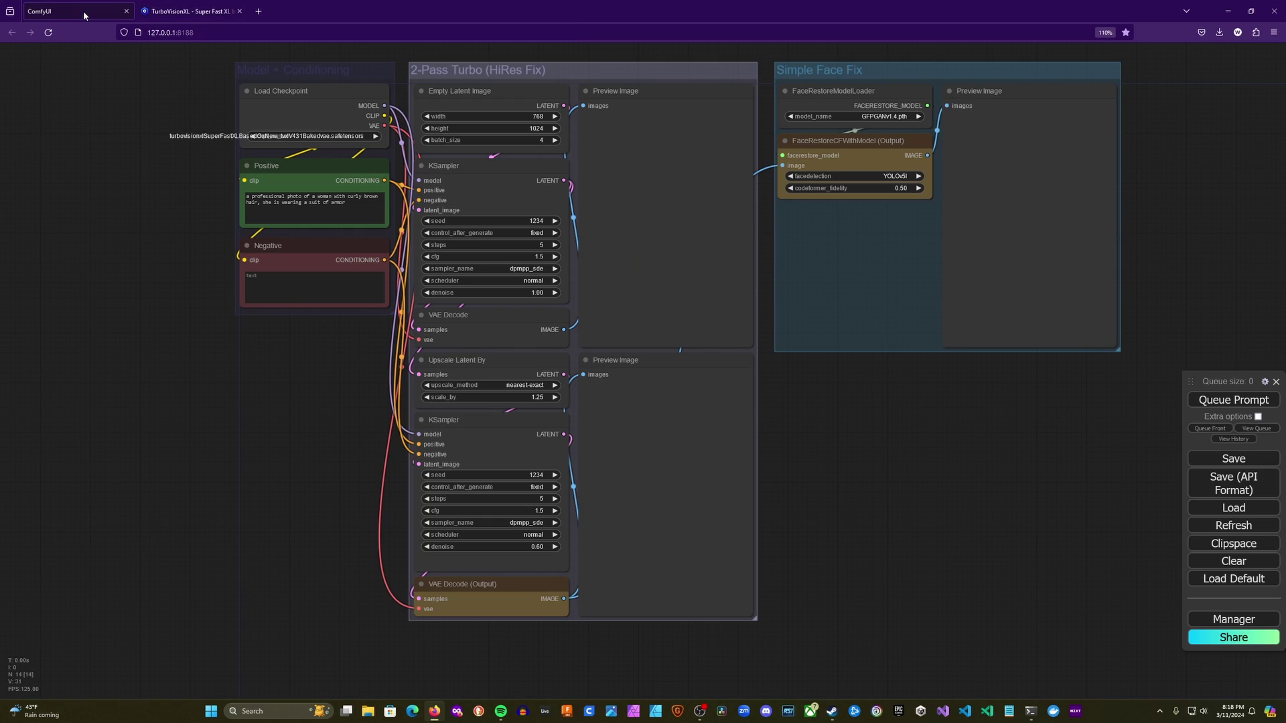
Search the Manager's custom nodes for 'face restore' to check that Facerestore CF (Code Former) is installed
{"action": "left_click", "coordinate": [1239, 620]}
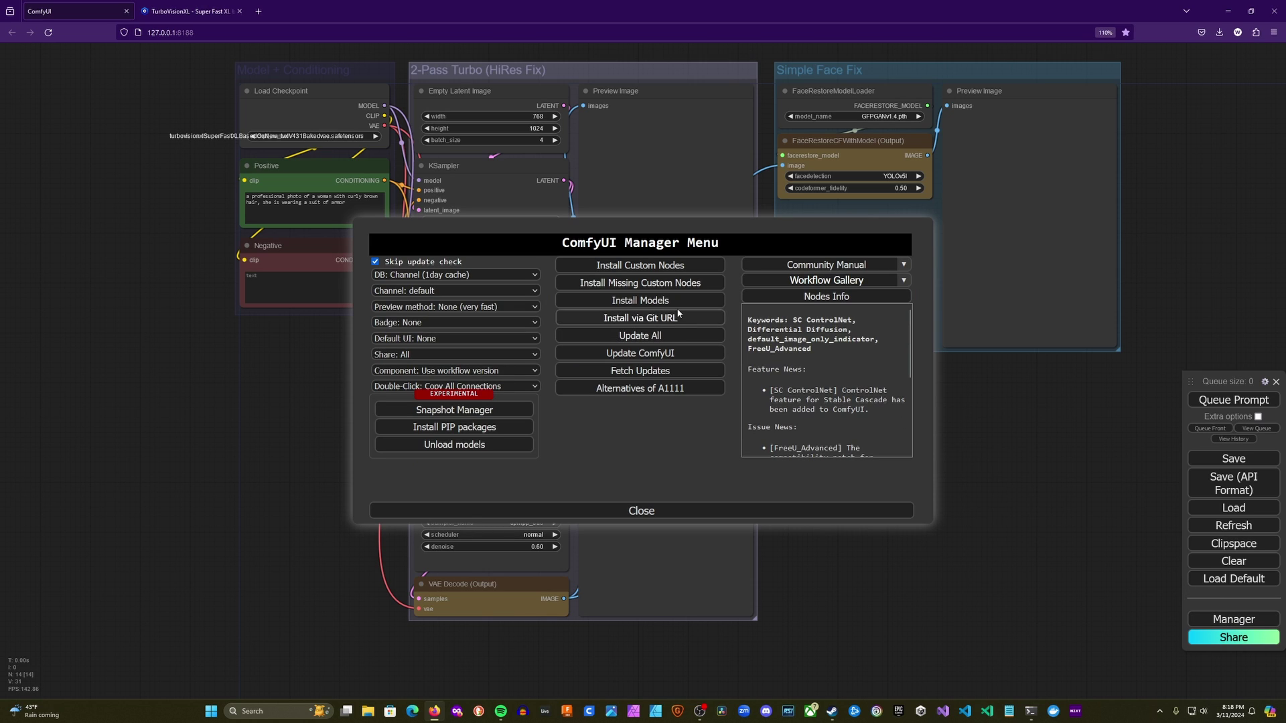
{"action": "left_click", "coordinate": [683, 267]}
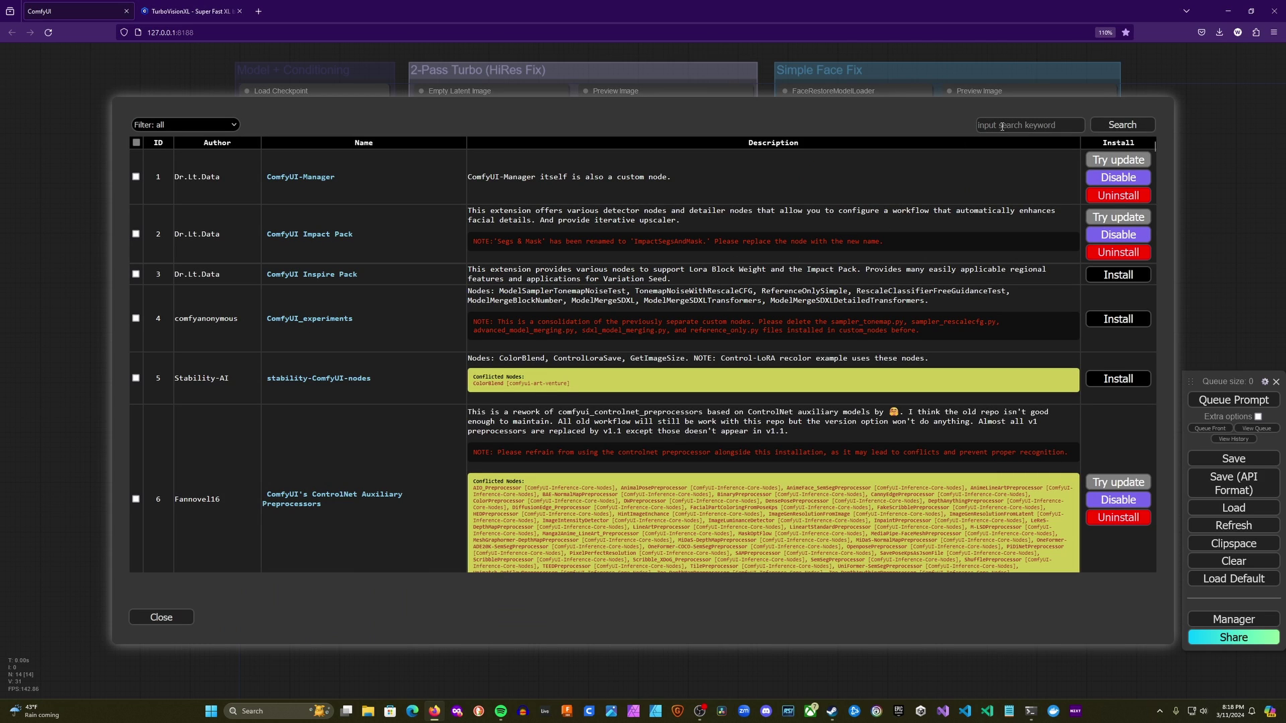
{"action": "left_click", "coordinate": [1002, 126]}
{"action": "type", "text": "face restore"}
{"action": "key", "text": "Return"}
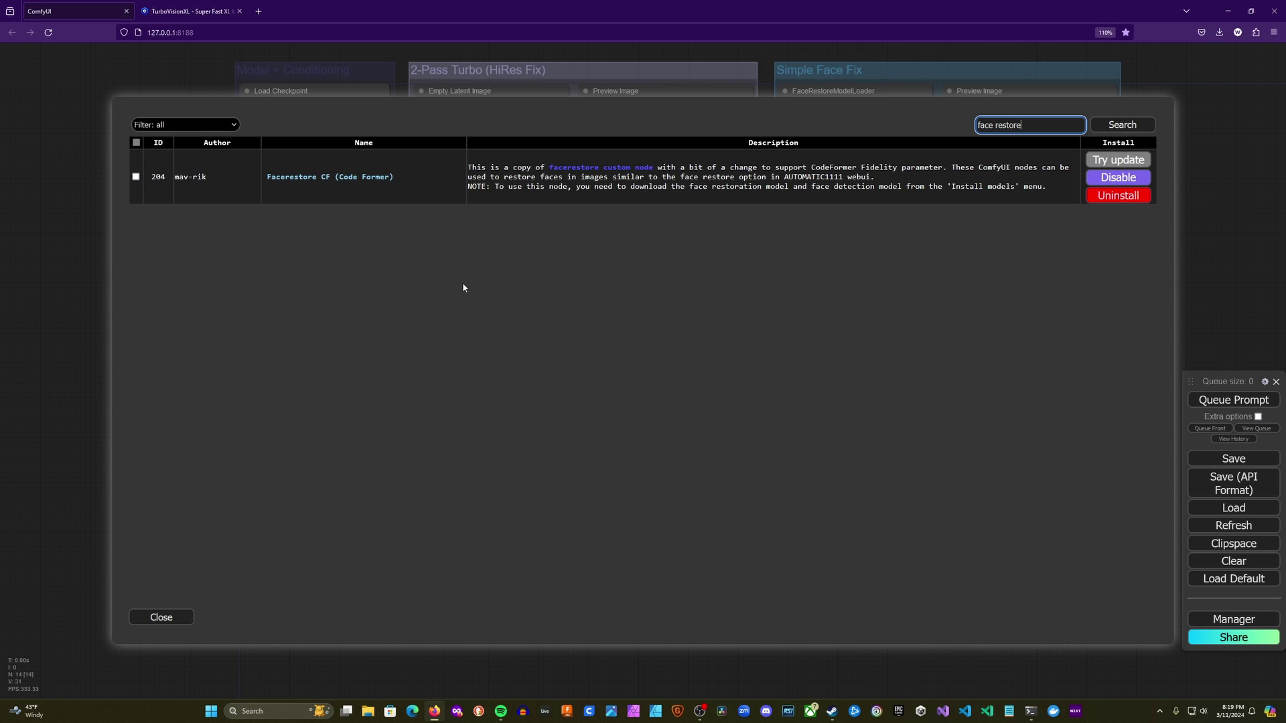
Search the model list for 'facerestore' to confirm GFPGANv1.4, codeformer and yolov5l-face are installed
{"action": "left_click", "coordinate": [169, 620]}
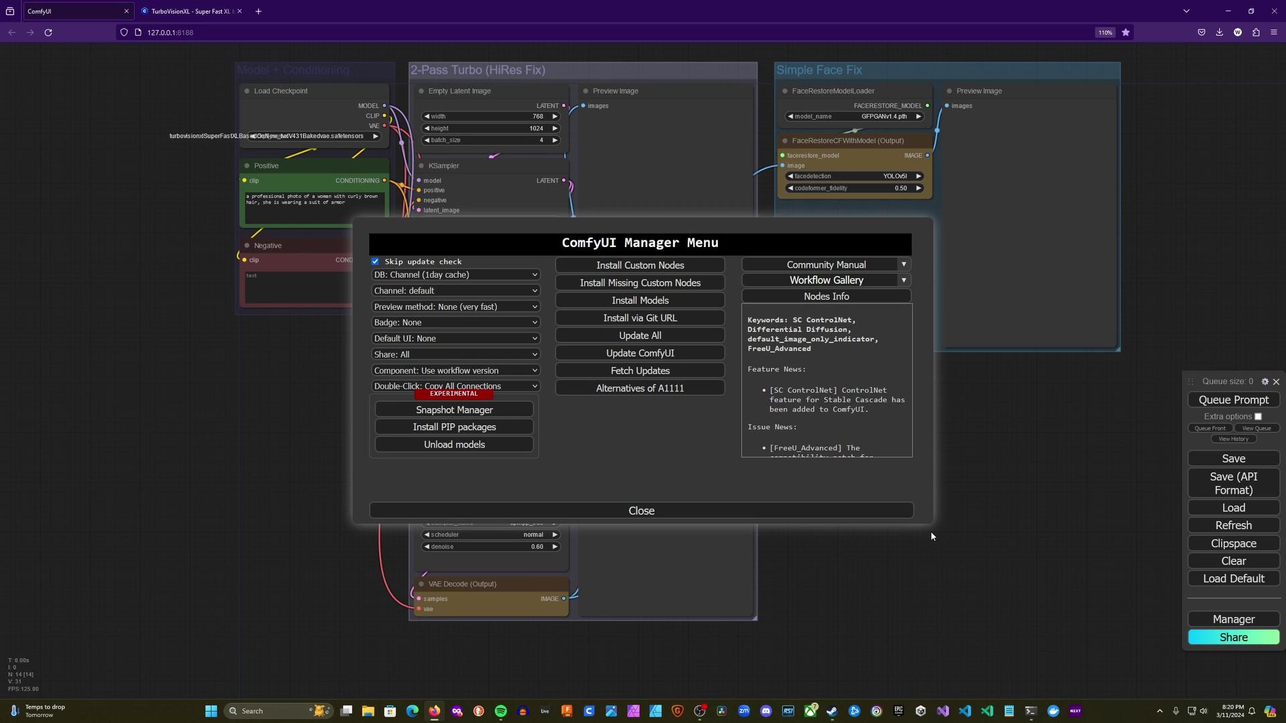
{"action": "left_click", "coordinate": [652, 300]}
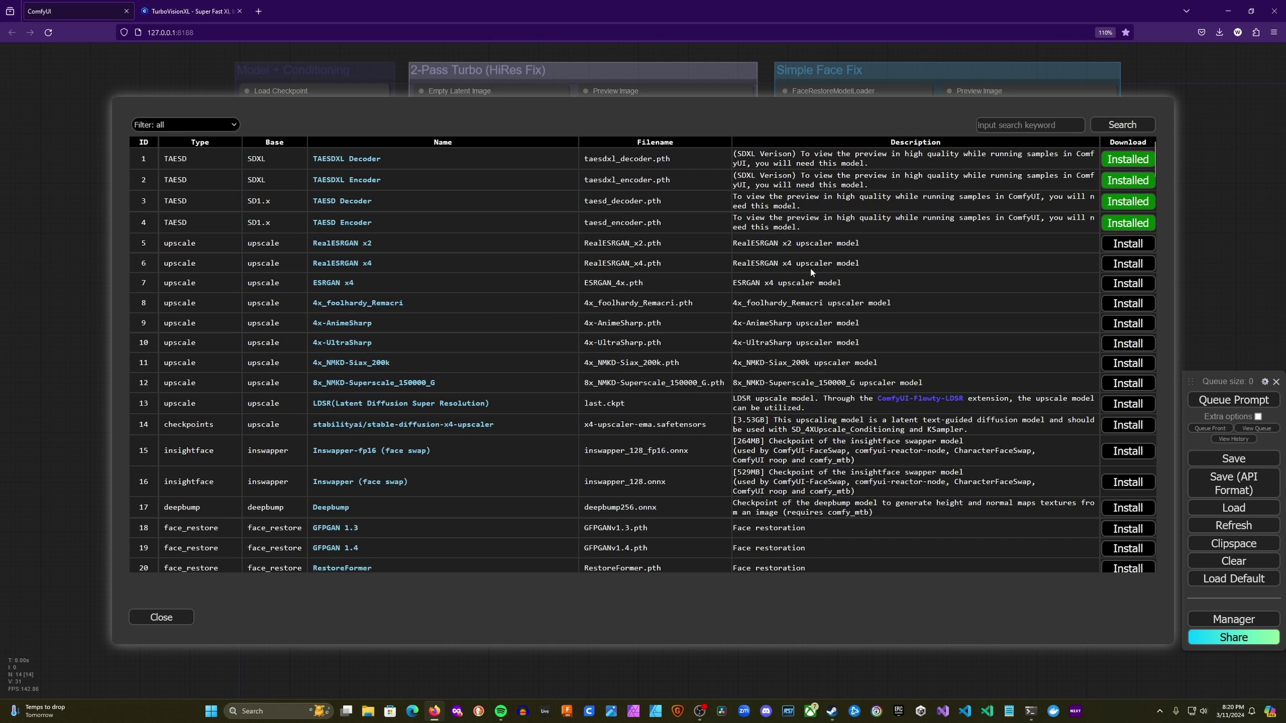
{"action": "left_click", "coordinate": [1032, 122]}
{"action": "type", "text": "fa"}
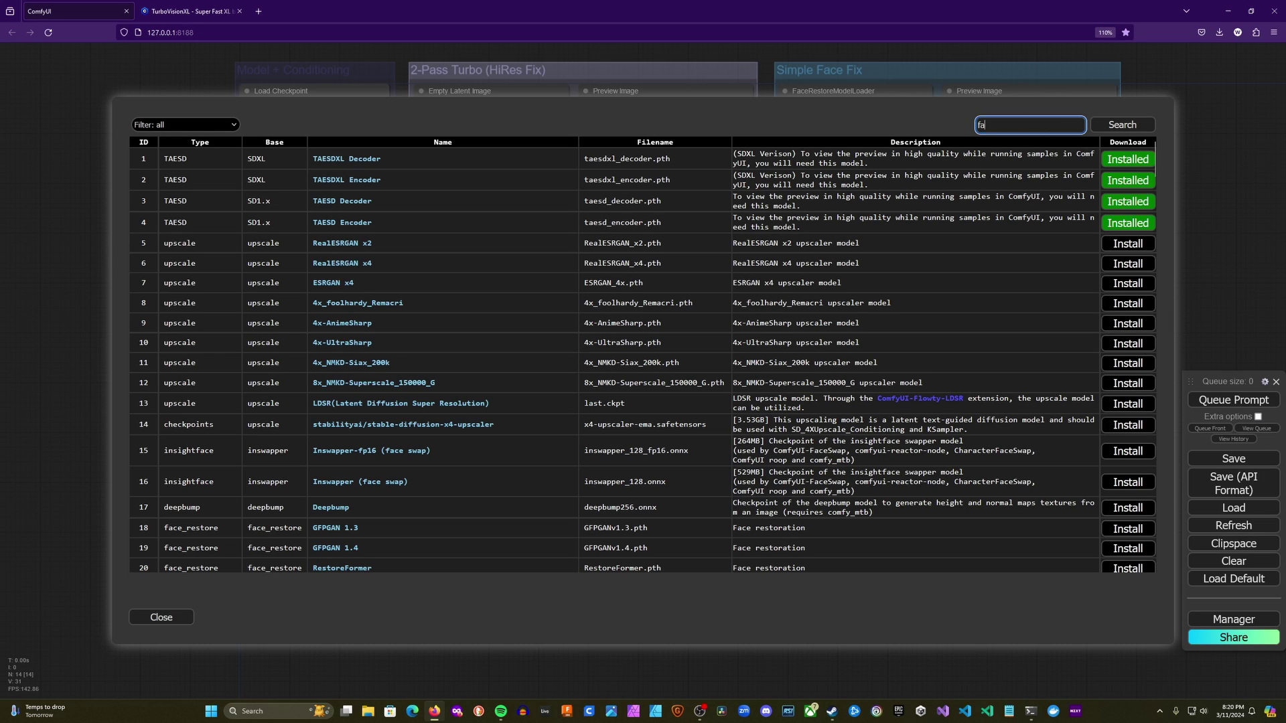
{"action": "type", "text": "cerestore"}
{"action": "key", "text": "Return"}
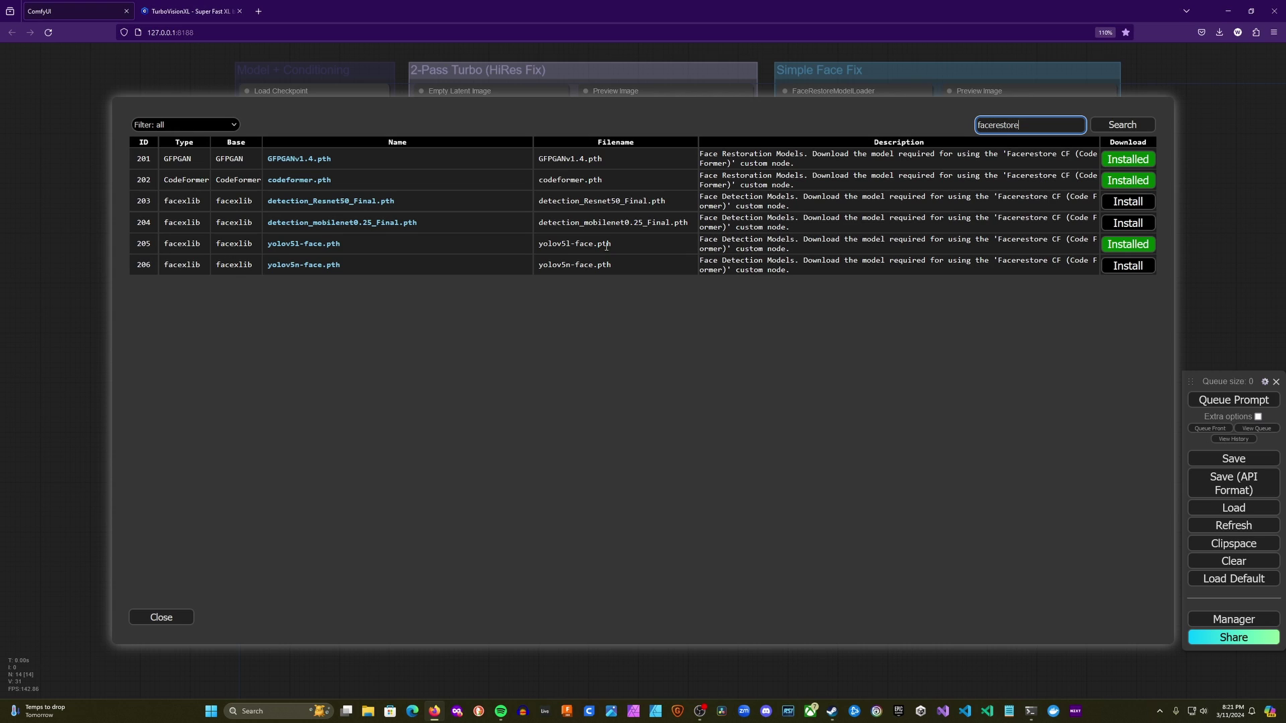
{"action": "key", "text": "Escape"}
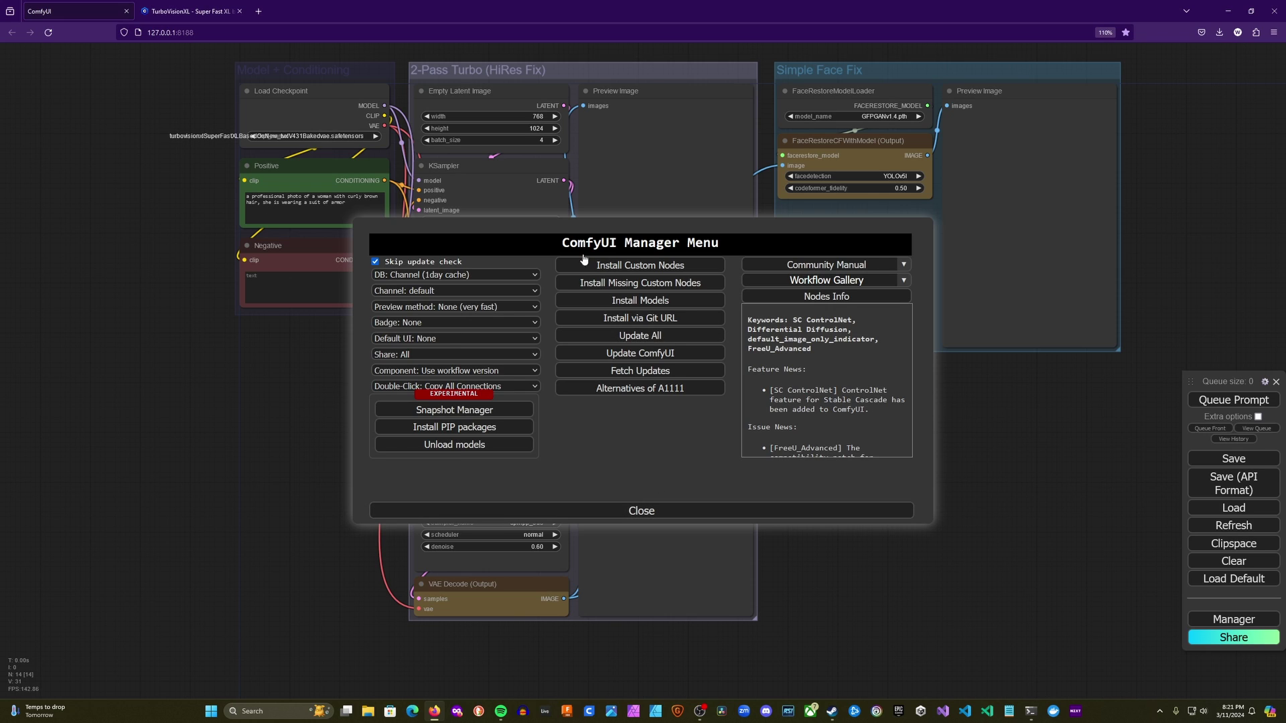
Close the Manager and zoom in to check that the FaceRestore model is GFPGANv1.4
{"action": "left_click", "coordinate": [702, 511]}
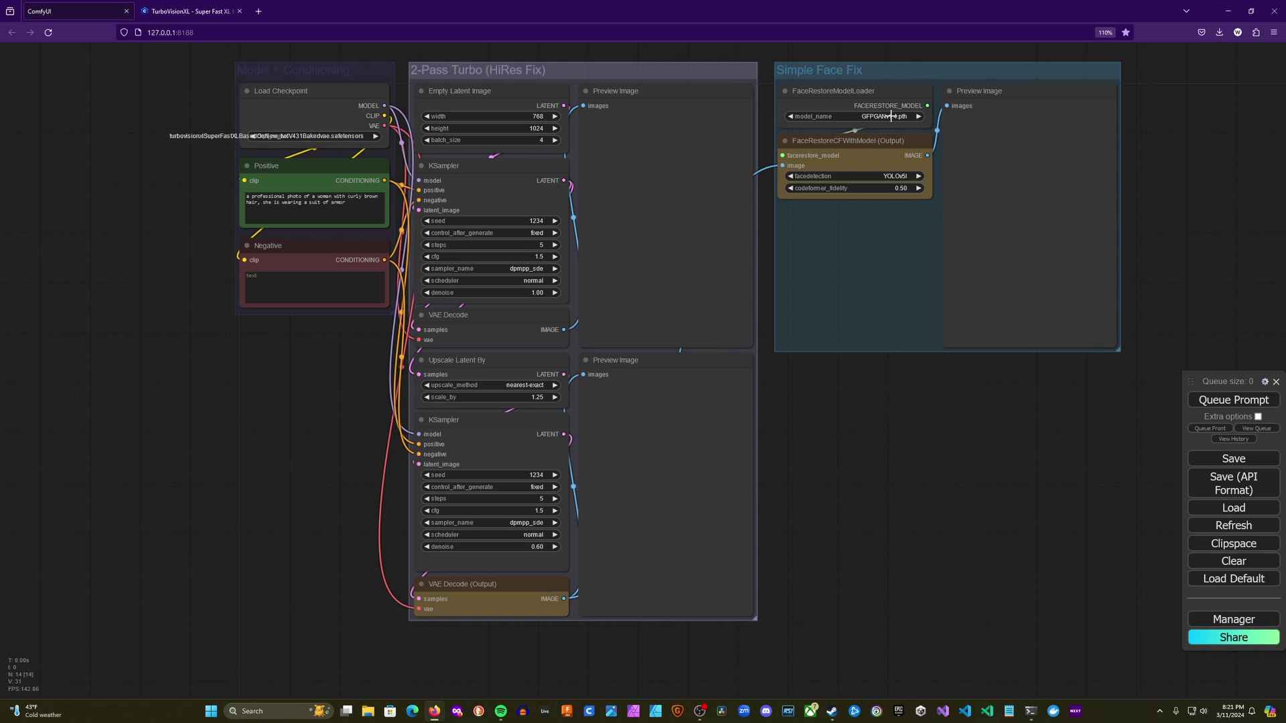
{"action": "scroll", "coordinate": [890, 116], "scroll_direction": "up", "scroll_amount": 8}
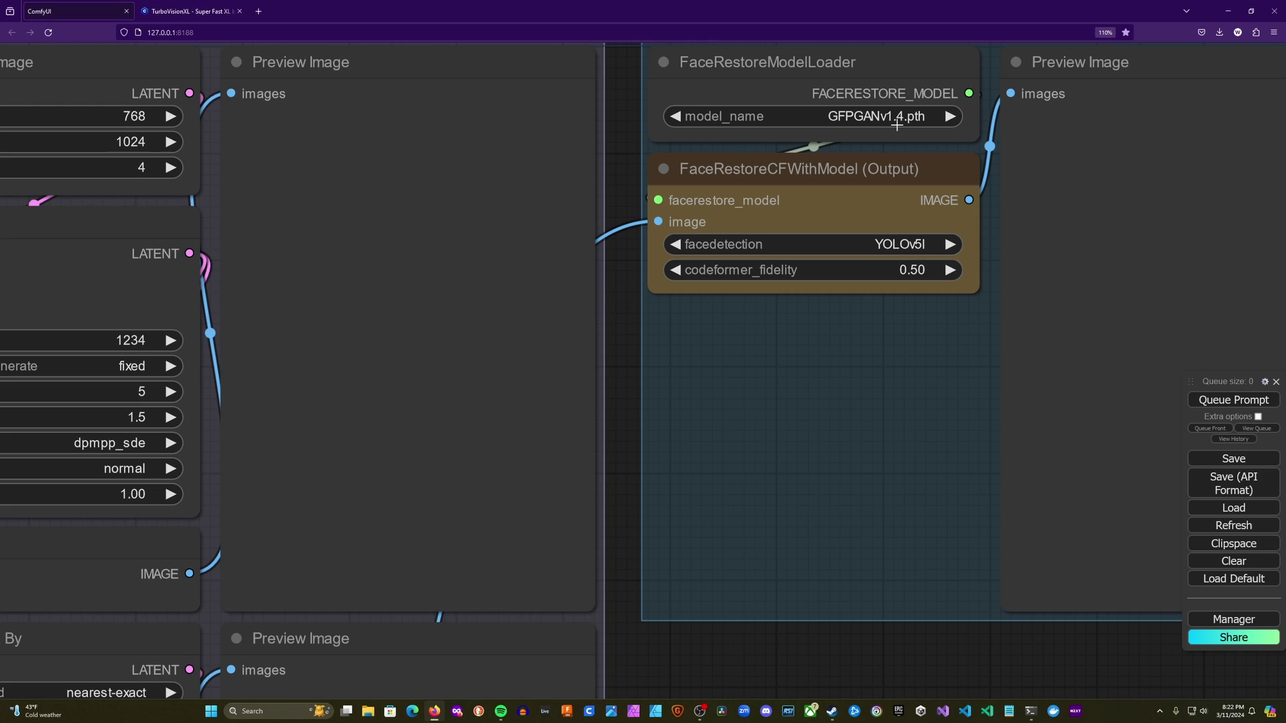
{"action": "scroll", "coordinate": [897, 124], "scroll_direction": "down", "scroll_amount": 9}
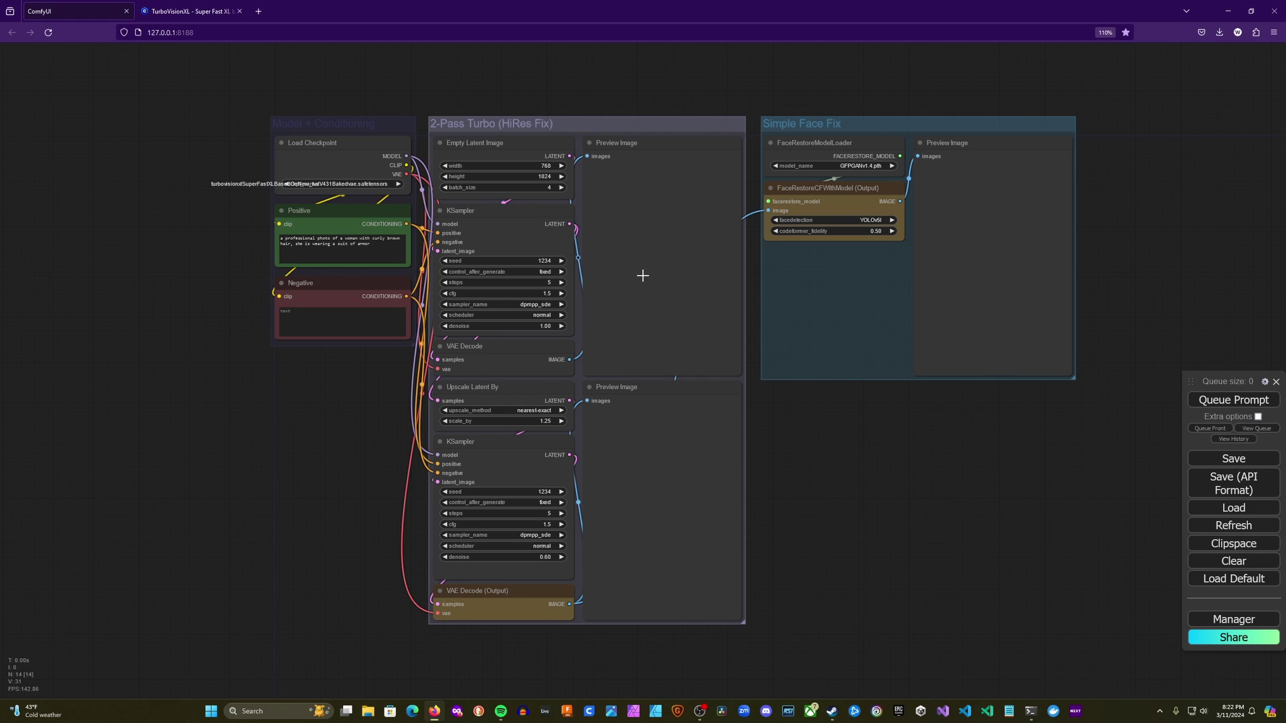
Generate the four armored curly-haired women and inspect the lower portraits
{"action": "left_click", "coordinate": [1249, 402]}
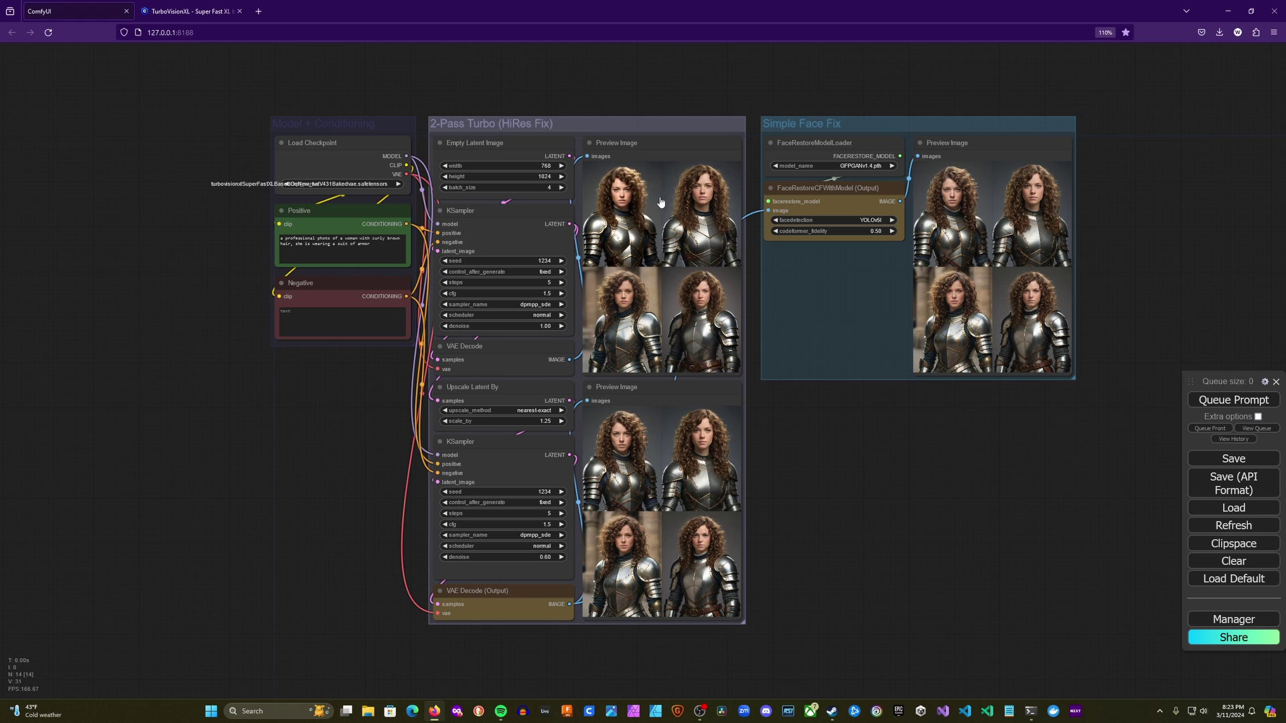
{"action": "scroll", "coordinate": [628, 203], "scroll_direction": "up", "scroll_amount": 14}
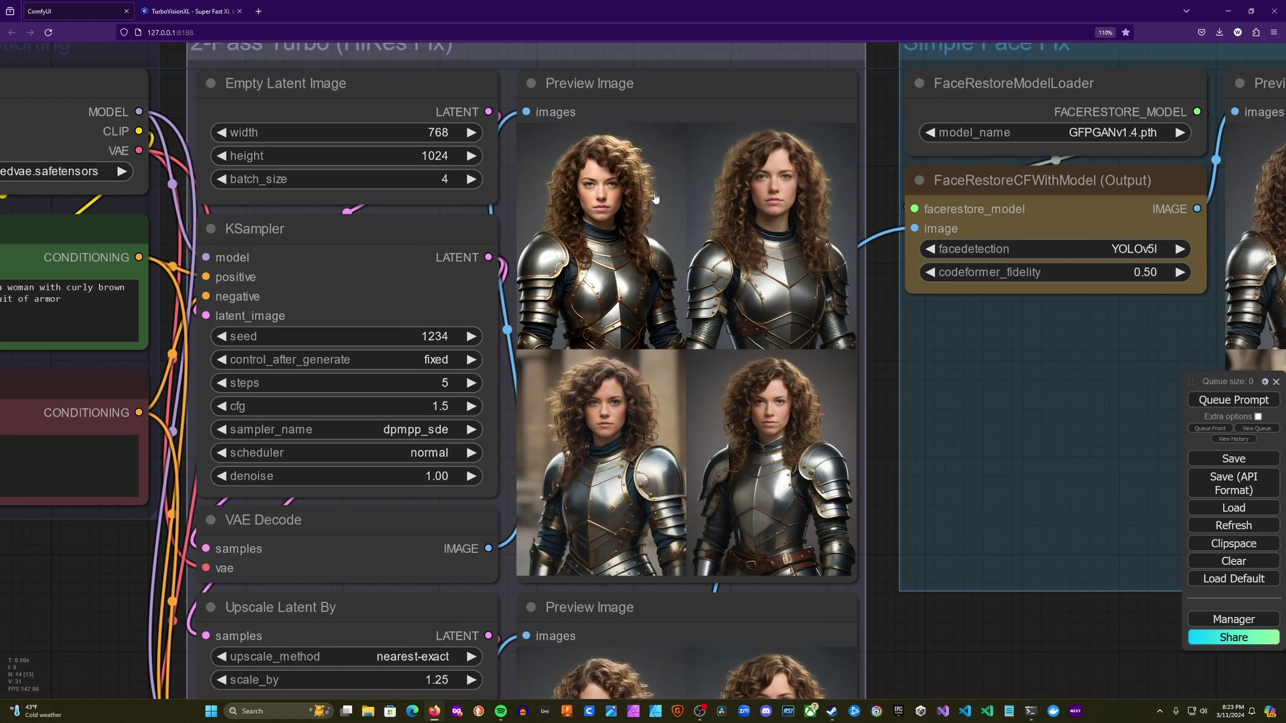
{"action": "scroll", "coordinate": [619, 191], "scroll_direction": "up", "scroll_amount": 3}
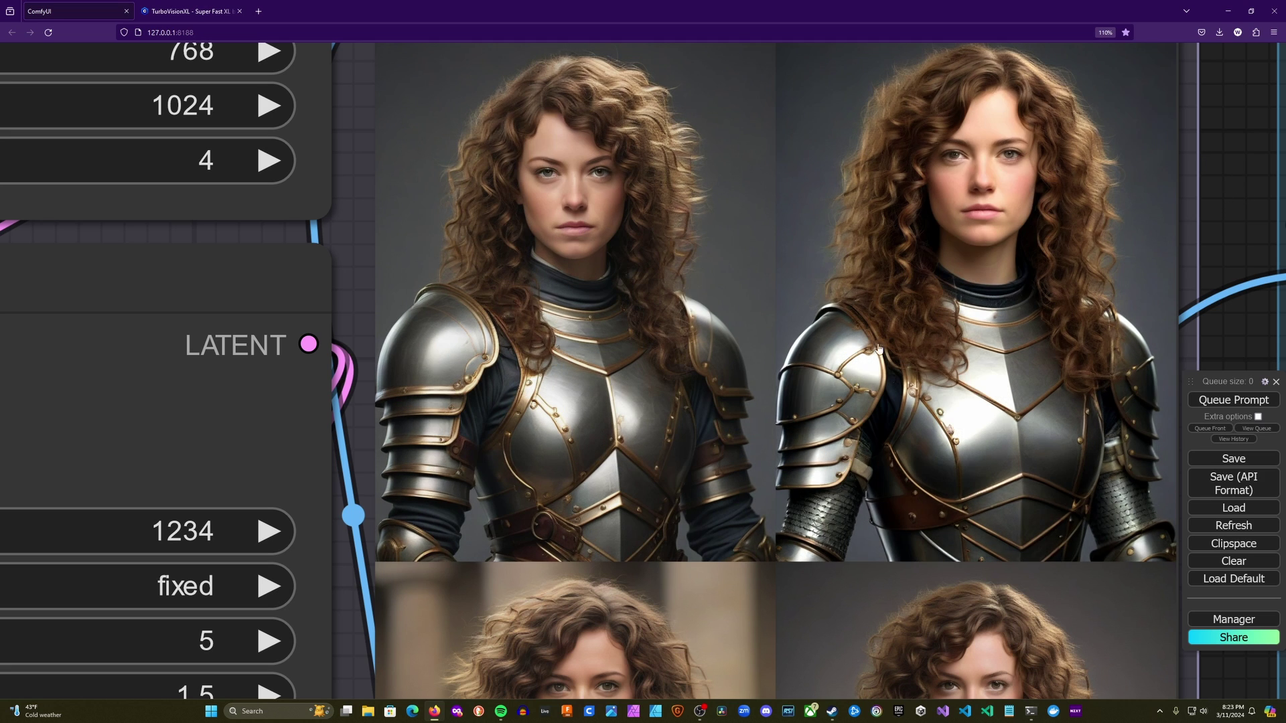
{"action": "left_click_drag", "start_coordinate": [1224, 336], "coordinate": [1132, 185]}
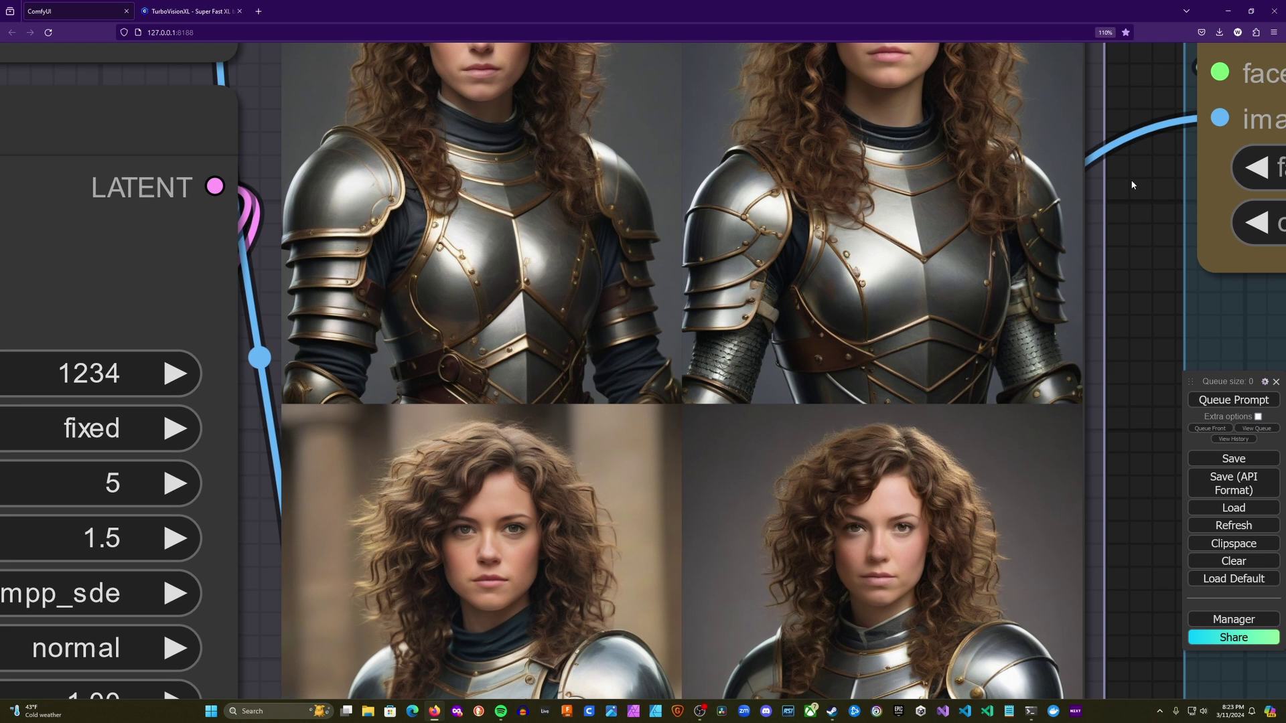
{"action": "left_click_drag", "start_coordinate": [1124, 411], "coordinate": [1144, 315]}
{"action": "scroll", "coordinate": [478, 409], "scroll_direction": "up", "scroll_amount": 2}
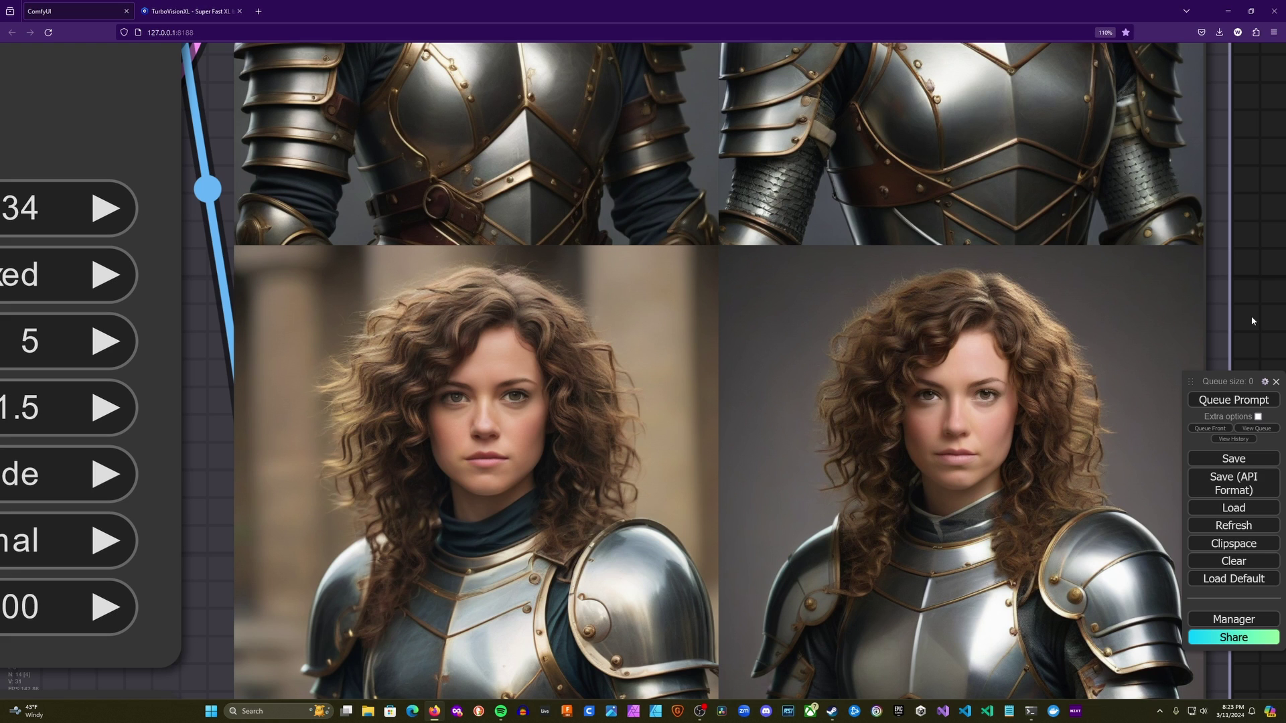
{"action": "left_click_drag", "start_coordinate": [1253, 319], "coordinate": [1172, 139]}
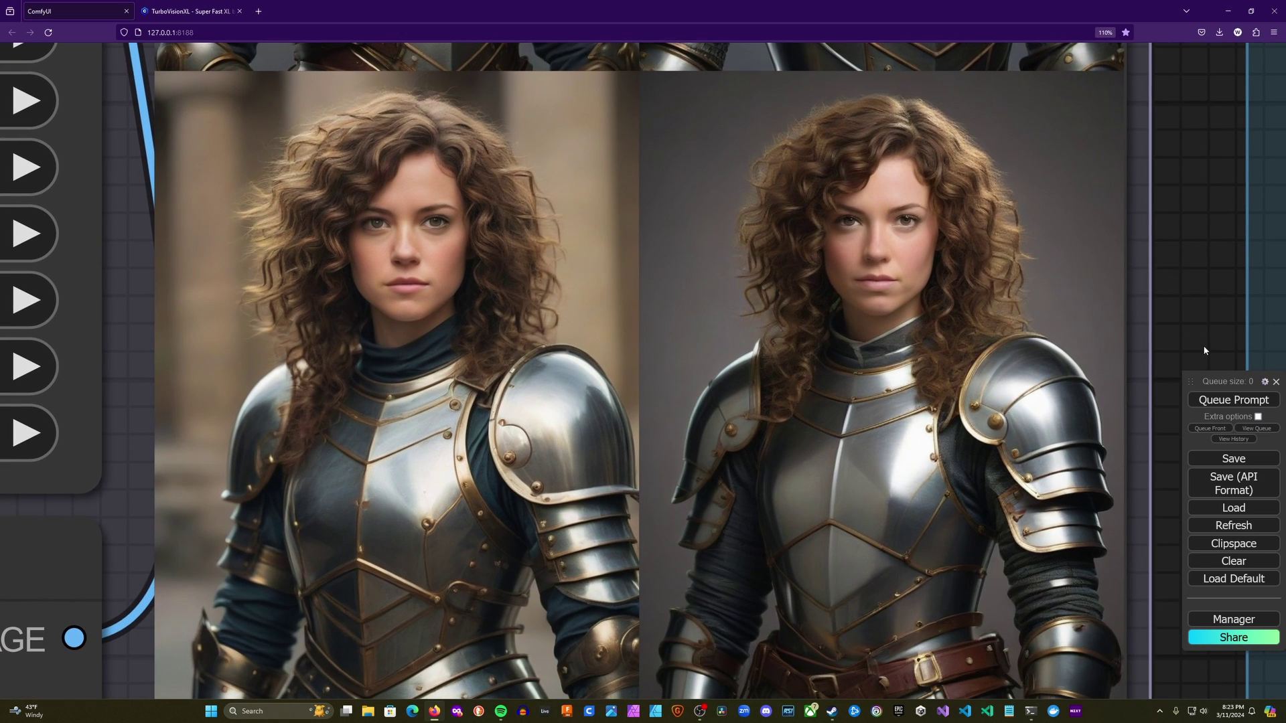
Compare the hi-res faces with the face-fixed faces across the preview images
{"action": "scroll", "coordinate": [1204, 349], "scroll_direction": "down", "scroll_amount": 3}
{"action": "left_click_drag", "start_coordinate": [1206, 329], "coordinate": [1127, 20]}
{"action": "left_click_drag", "start_coordinate": [1134, 436], "coordinate": [1111, 231]}
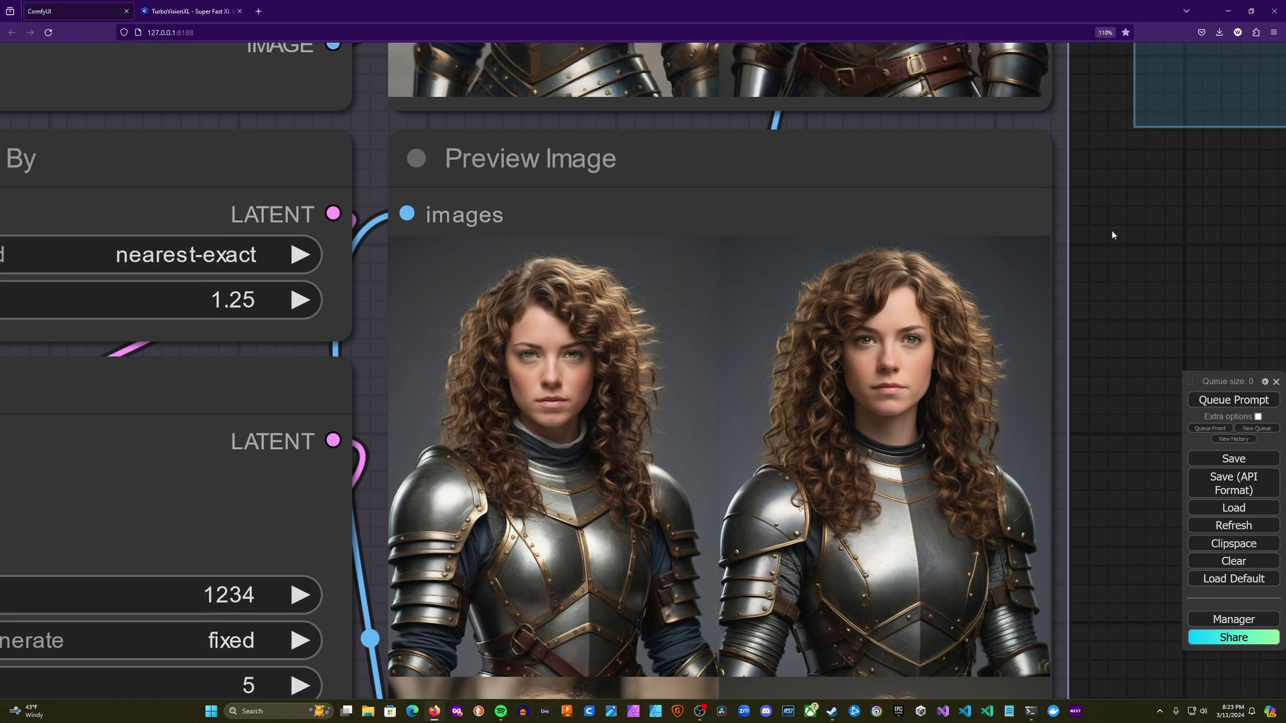
{"action": "left_click_drag", "start_coordinate": [1136, 339], "coordinate": [1123, 142]}
{"action": "scroll", "coordinate": [1126, 180], "scroll_direction": "up", "scroll_amount": 1}
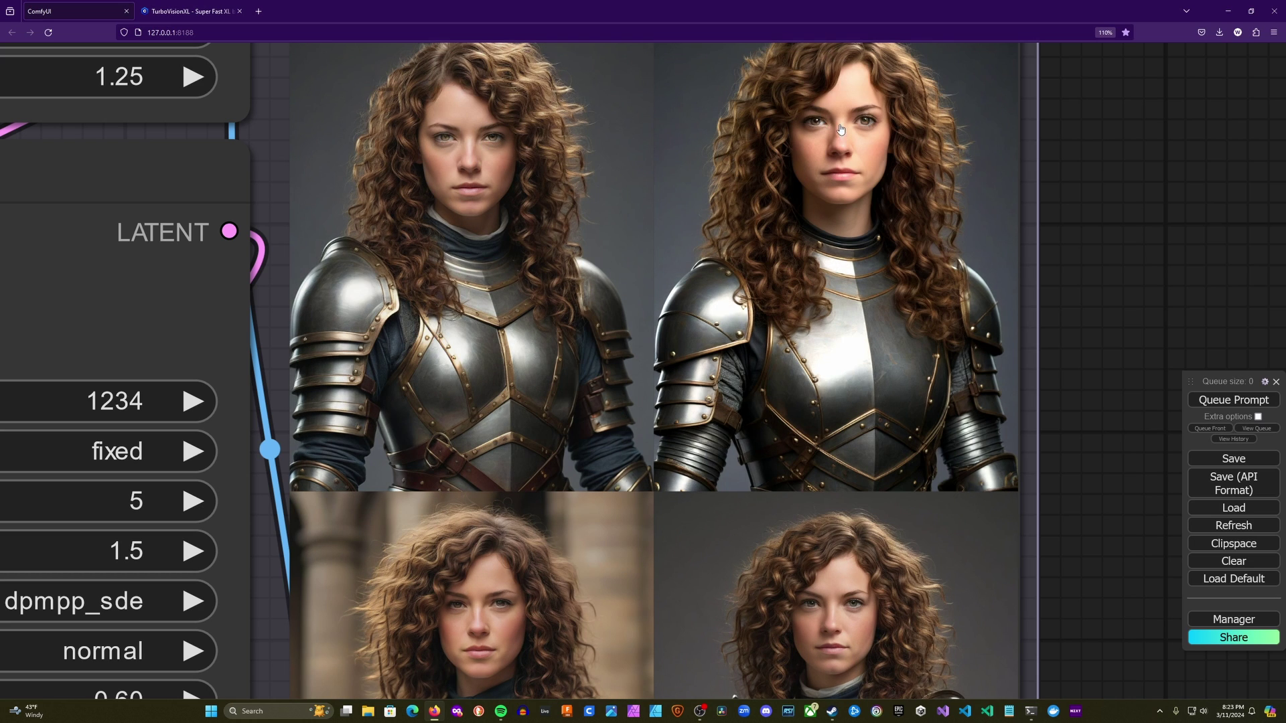
{"action": "left_click_drag", "start_coordinate": [1076, 585], "coordinate": [1078, 523]}
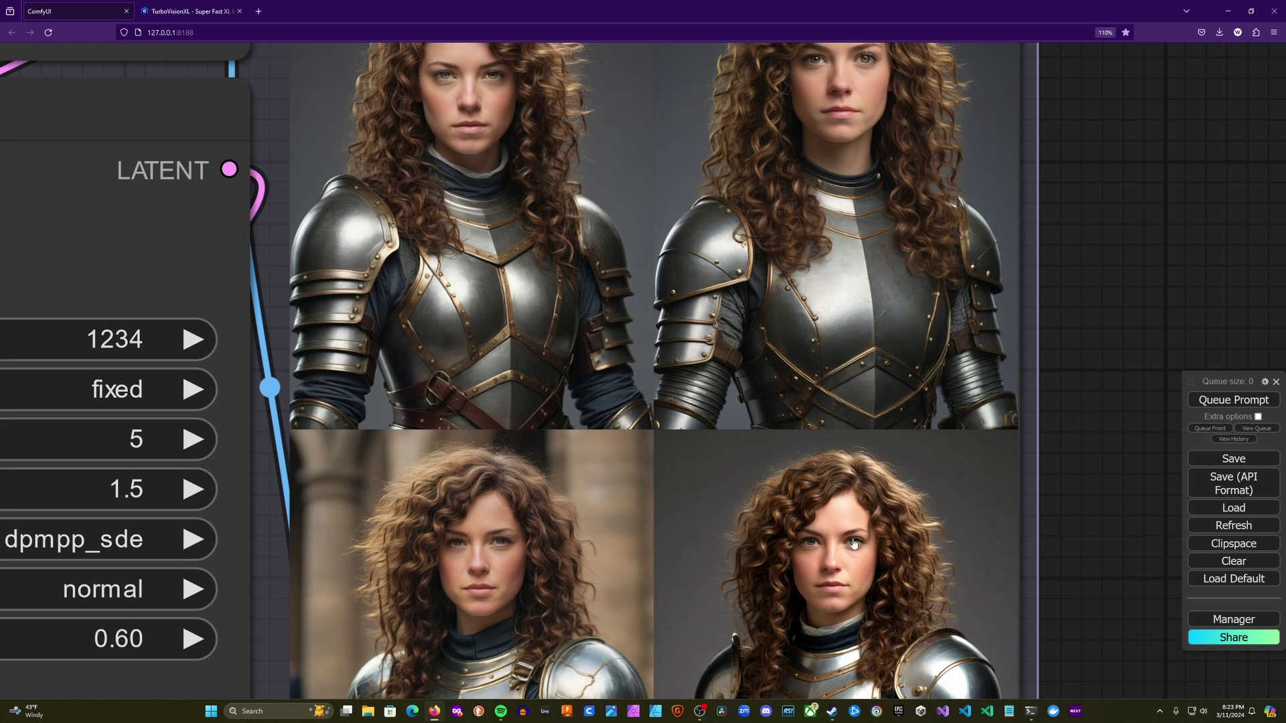
{"action": "scroll", "coordinate": [931, 493], "scroll_direction": "down", "scroll_amount": 4}
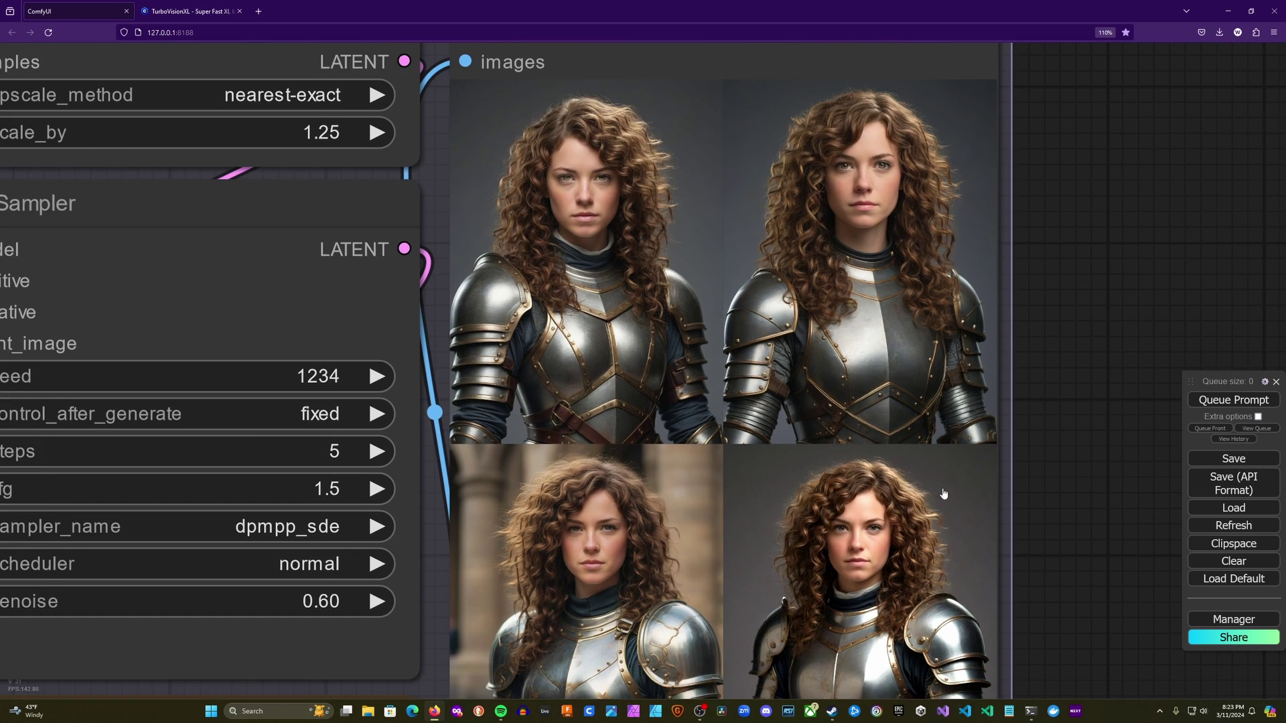
{"action": "scroll", "coordinate": [882, 517], "scroll_direction": "up", "scroll_amount": 3}
{"action": "scroll", "coordinate": [883, 517], "scroll_direction": "down", "scroll_amount": 3}
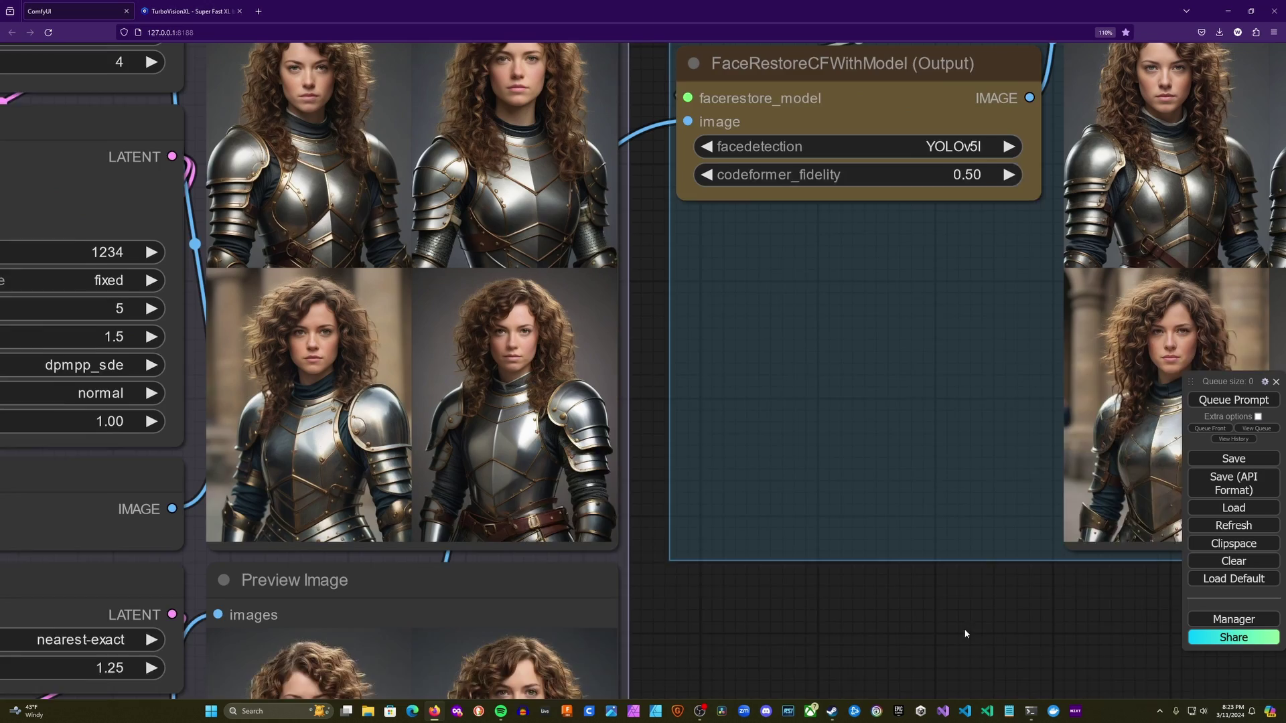
{"action": "scroll", "coordinate": [1034, 297], "scroll_direction": "up", "scroll_amount": 3}
{"action": "scroll", "coordinate": [1033, 297], "scroll_direction": "down", "scroll_amount": 2}
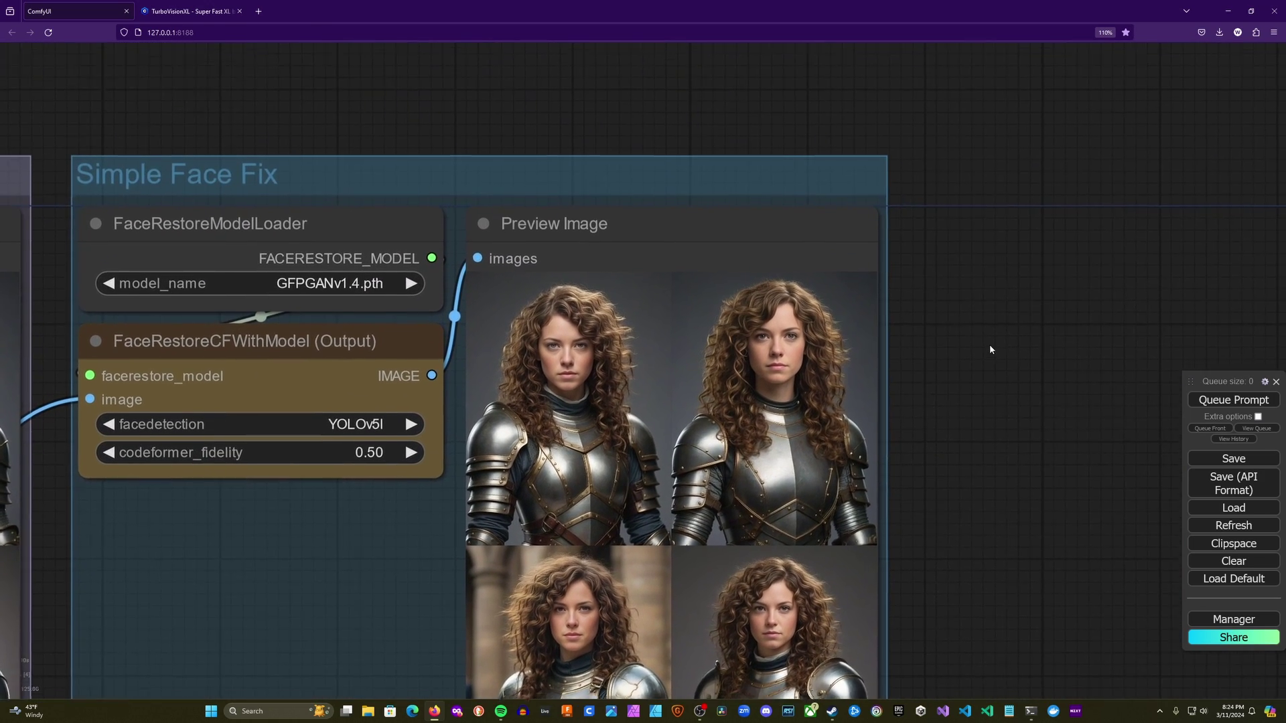
{"action": "scroll", "coordinate": [609, 395], "scroll_direction": "up", "scroll_amount": 5}
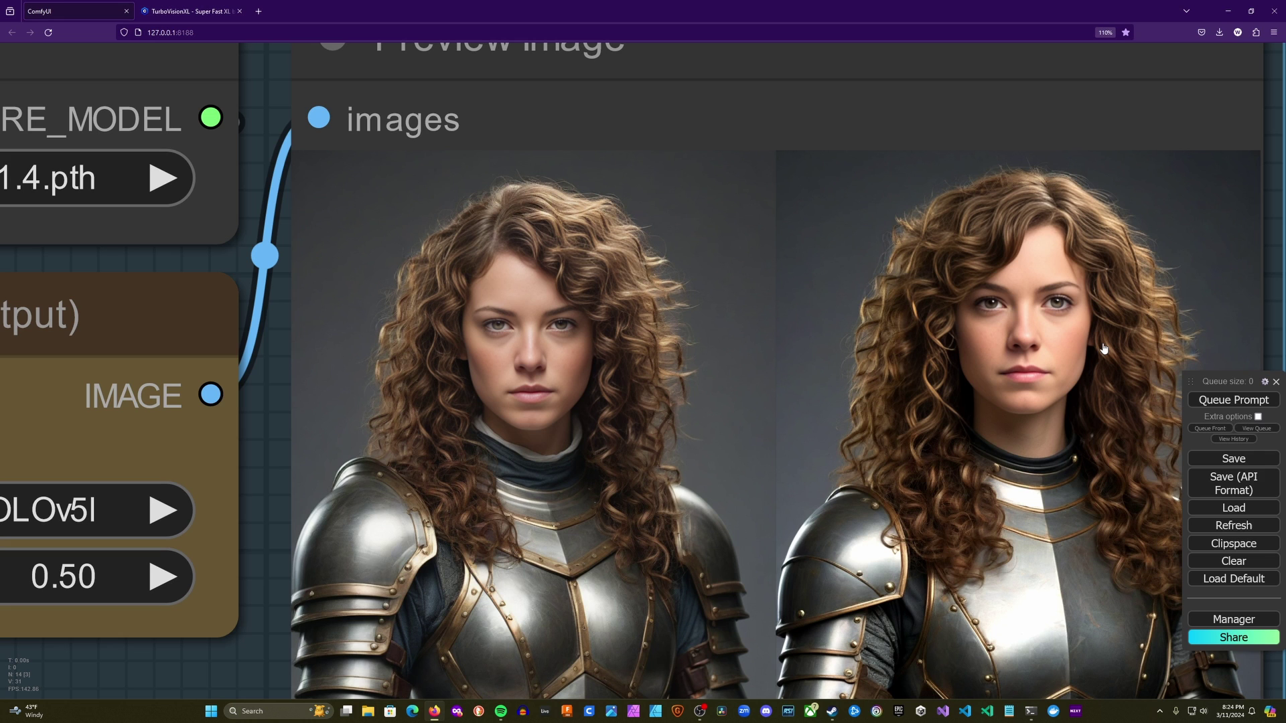
{"action": "scroll", "coordinate": [1102, 344], "scroll_direction": "down", "scroll_amount": 8}
{"action": "scroll", "coordinate": [1252, 328], "scroll_direction": "up", "scroll_amount": 1}
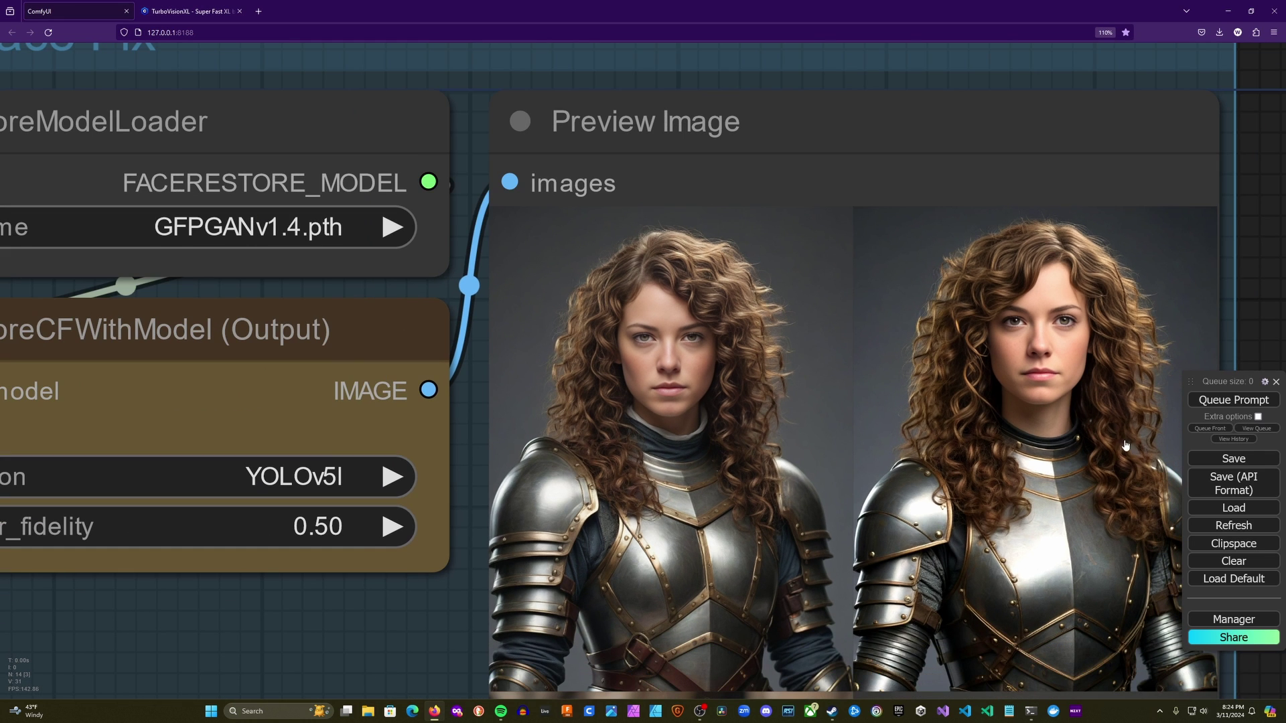
{"action": "scroll", "coordinate": [1253, 325], "scroll_direction": "up", "scroll_amount": 5}
{"action": "scroll", "coordinate": [1206, 171], "scroll_direction": "down", "scroll_amount": 5}
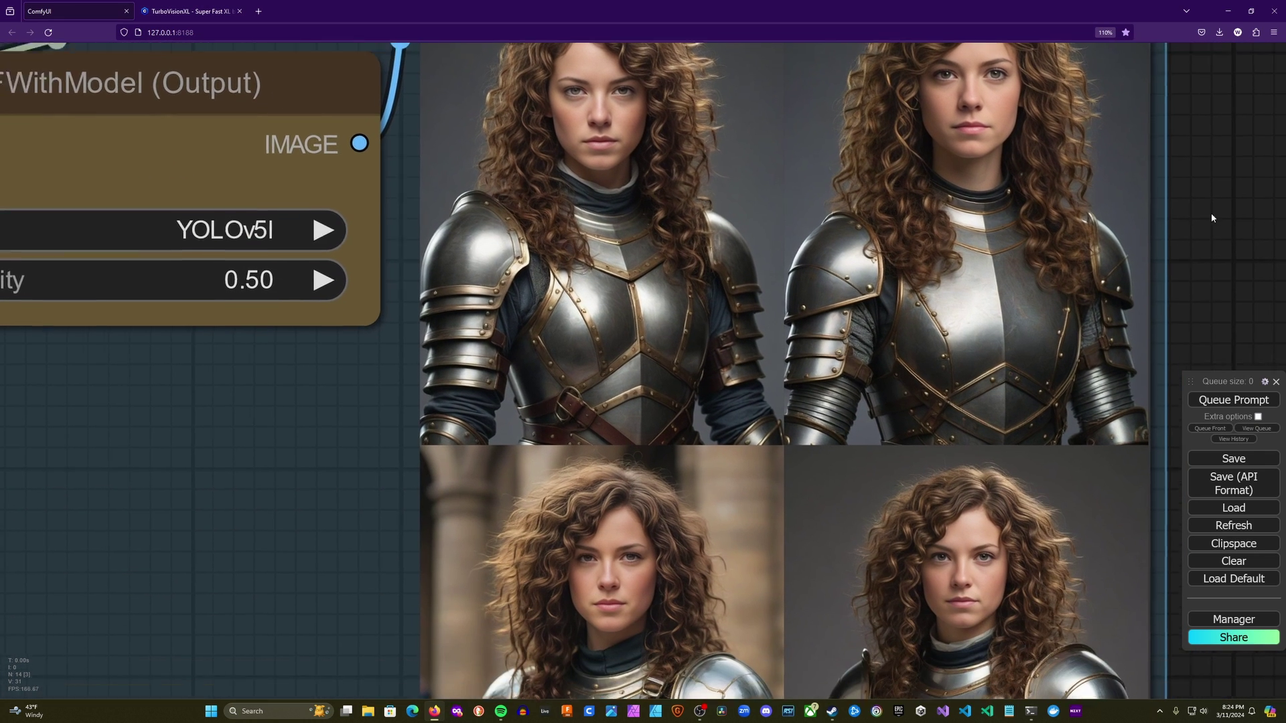
{"action": "scroll", "coordinate": [897, 424], "scroll_direction": "up", "scroll_amount": 5}
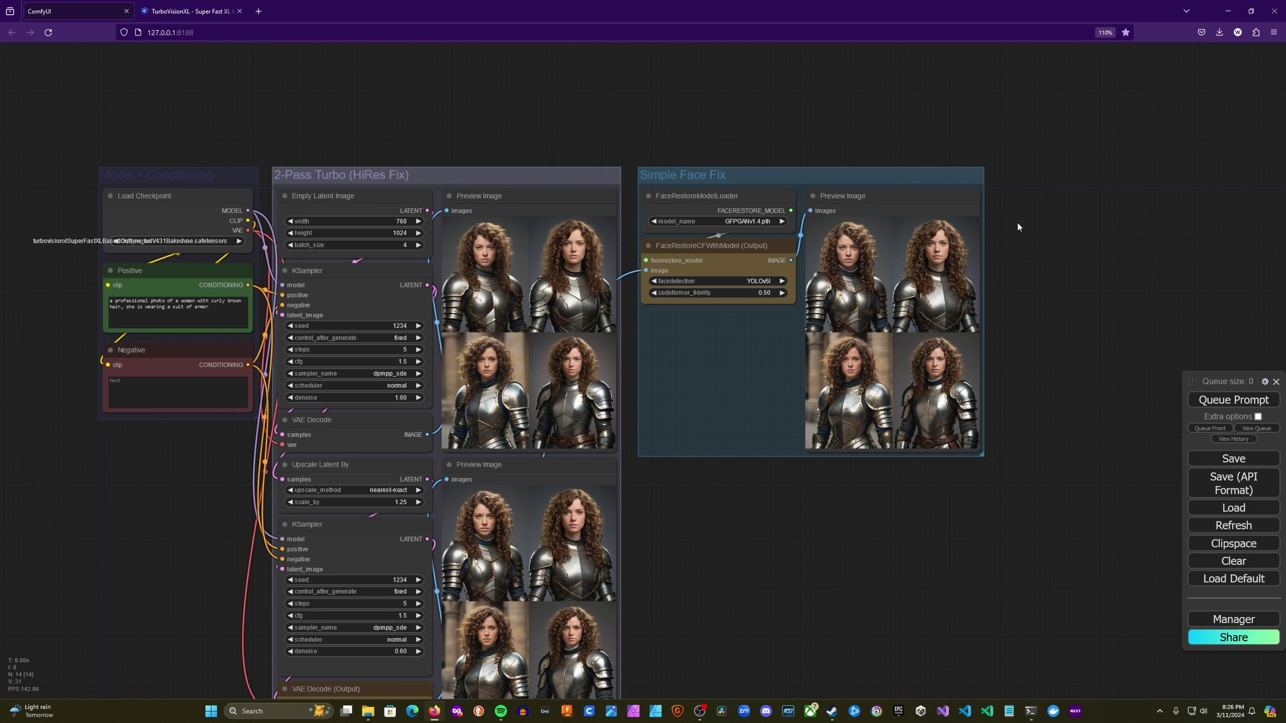
{"action": "scroll", "coordinate": [1009, 260], "scroll_direction": "up", "scroll_amount": 5}
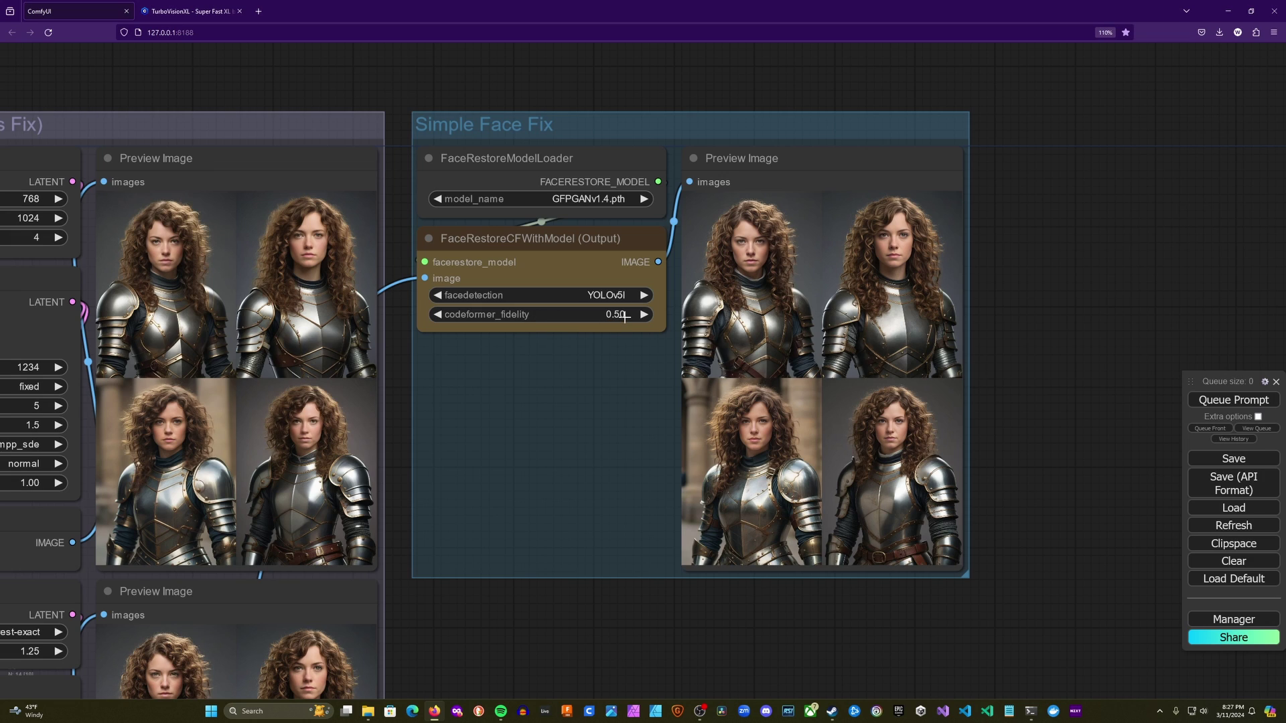
Regenerate the faces using codeformer.pth with codeformer fidelity 0
{"action": "left_click", "coordinate": [580, 199]}
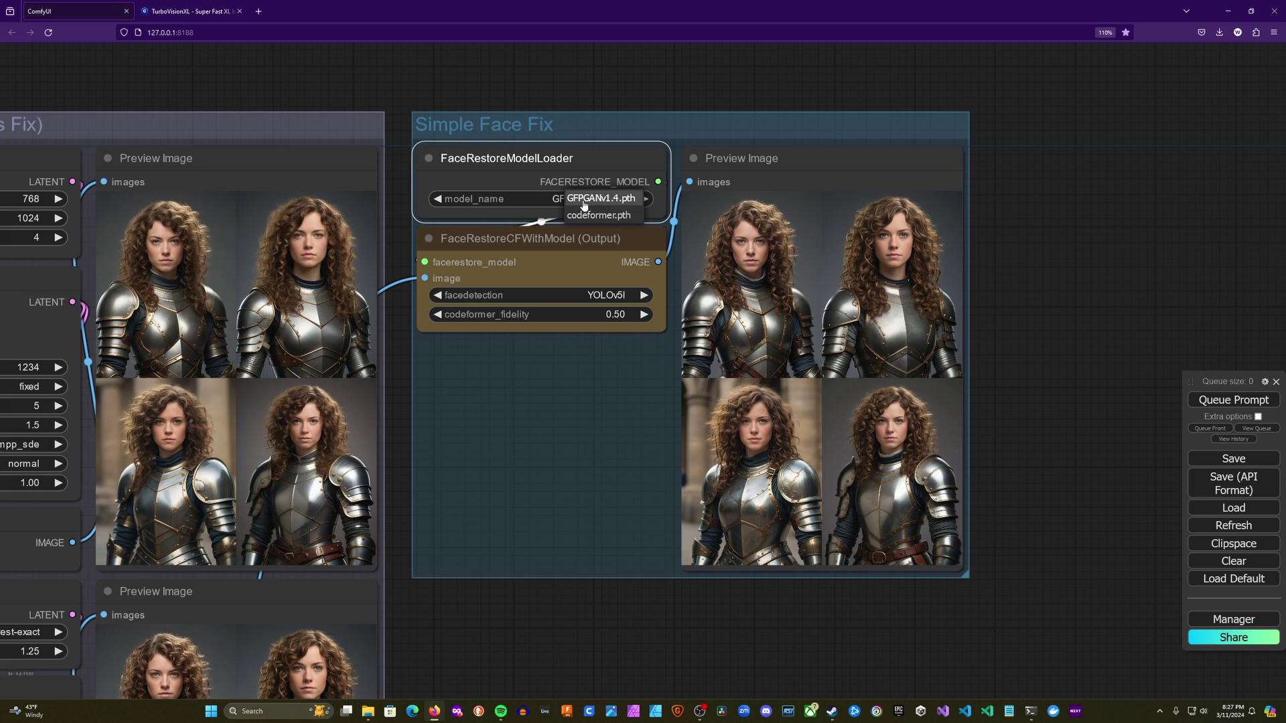
{"action": "left_click", "coordinate": [603, 197]}
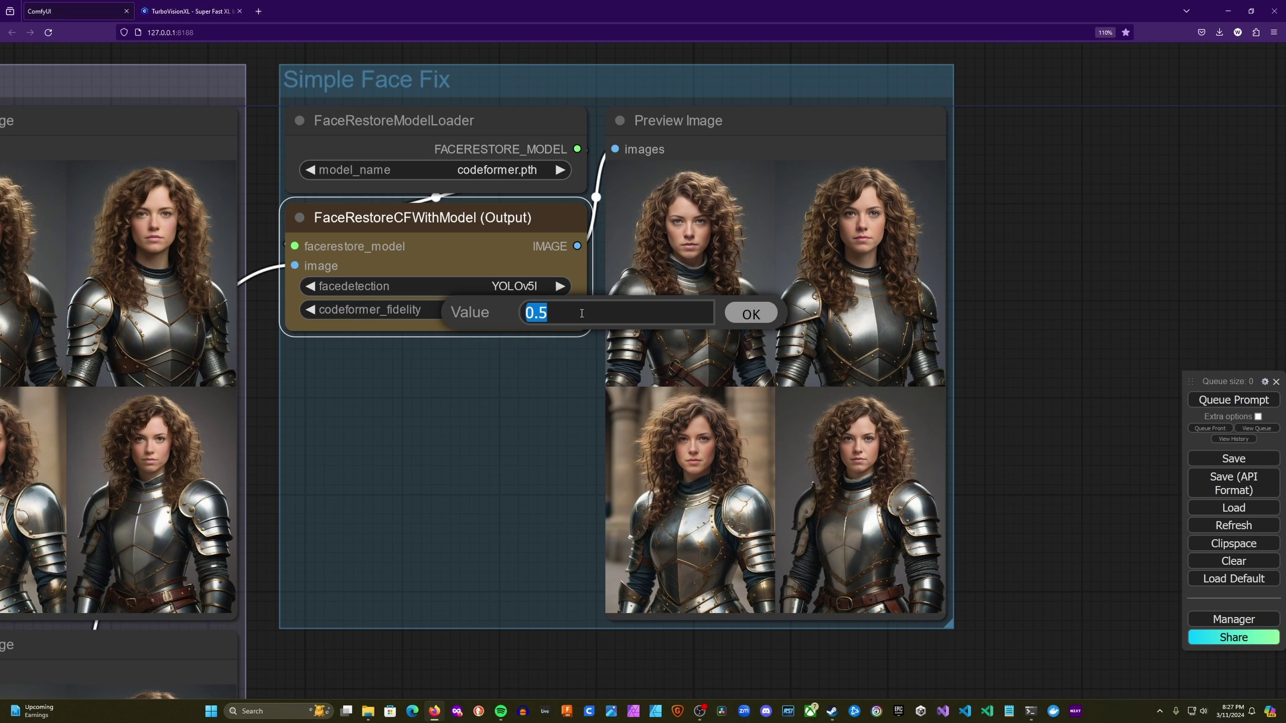
{"action": "type", "text": "0"}
{"action": "key", "text": "Return"}
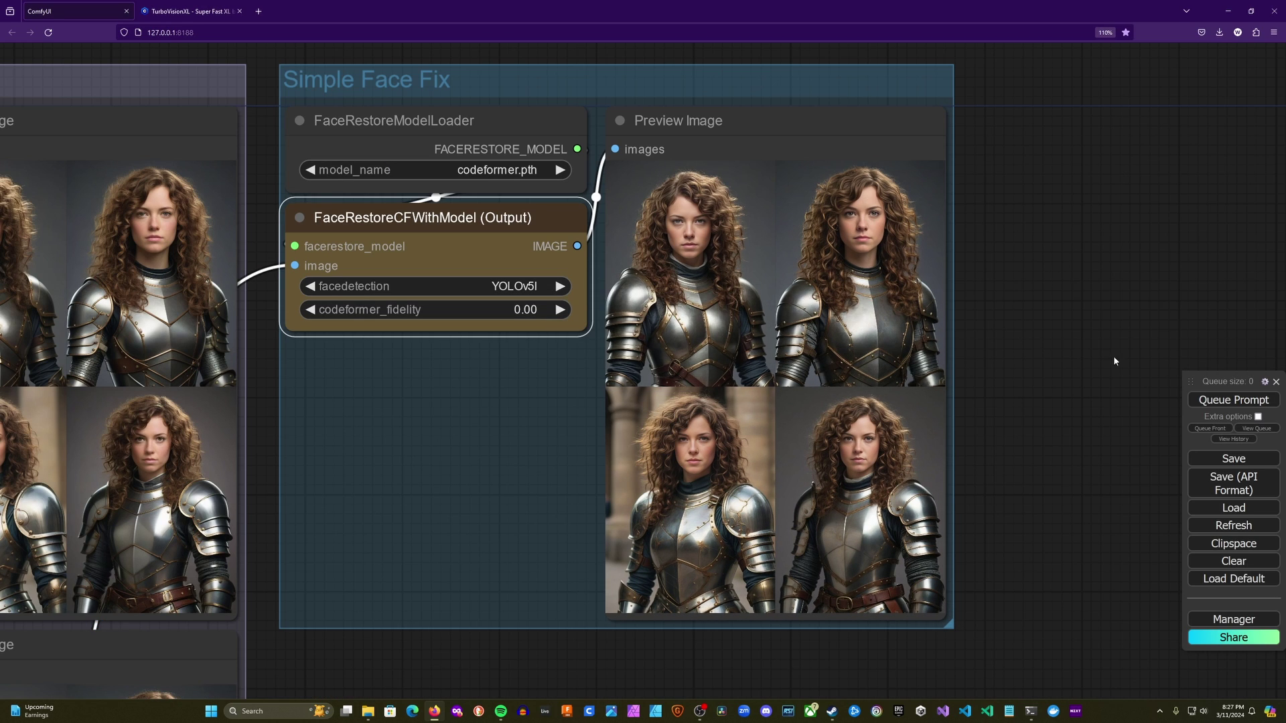
{"action": "left_click", "coordinate": [1202, 399]}
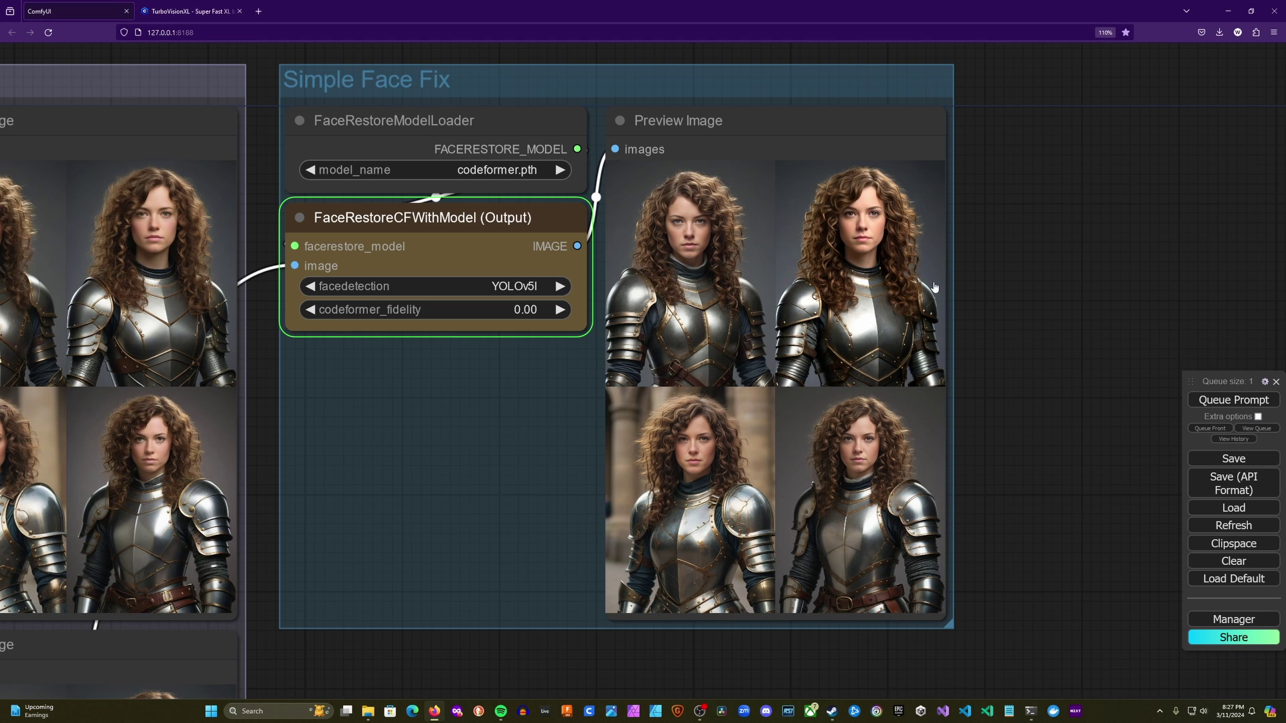
{"action": "scroll", "coordinate": [1029, 283], "scroll_direction": "up", "scroll_amount": 4}
{"action": "scroll", "coordinate": [923, 296], "scroll_direction": "up", "scroll_amount": 2}
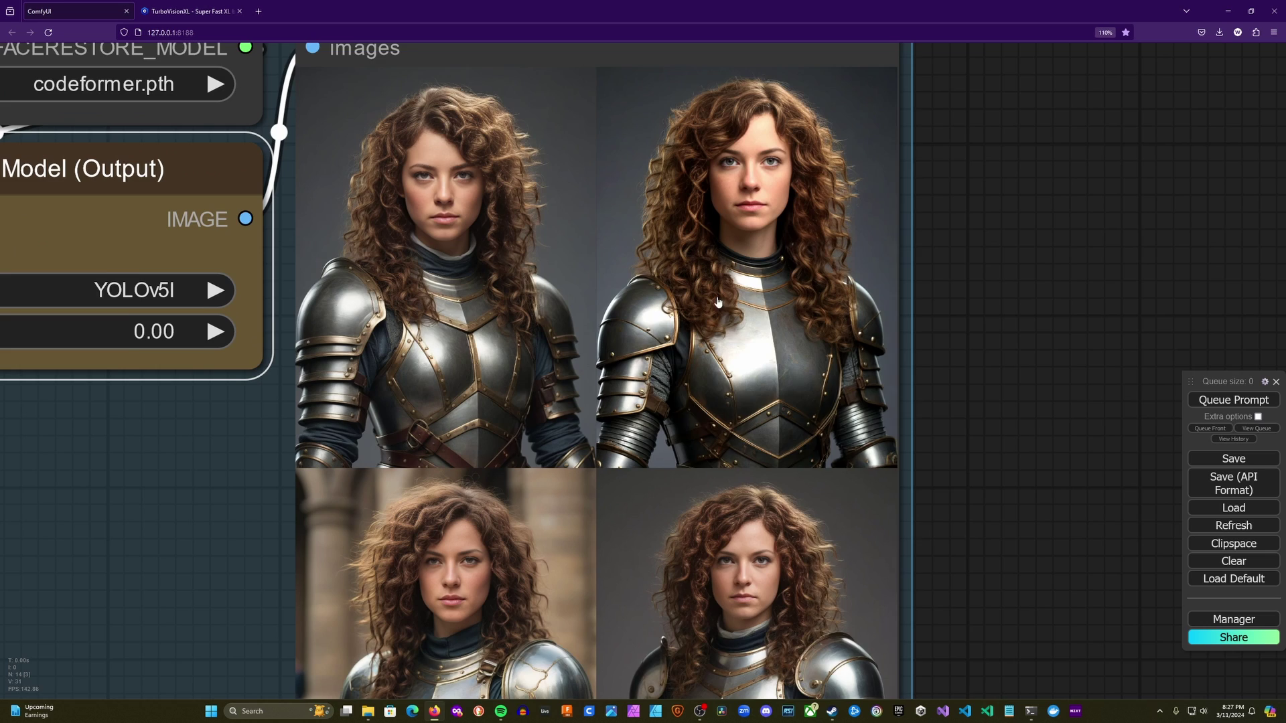
{"action": "scroll", "coordinate": [580, 284], "scroll_direction": "up", "scroll_amount": 3}
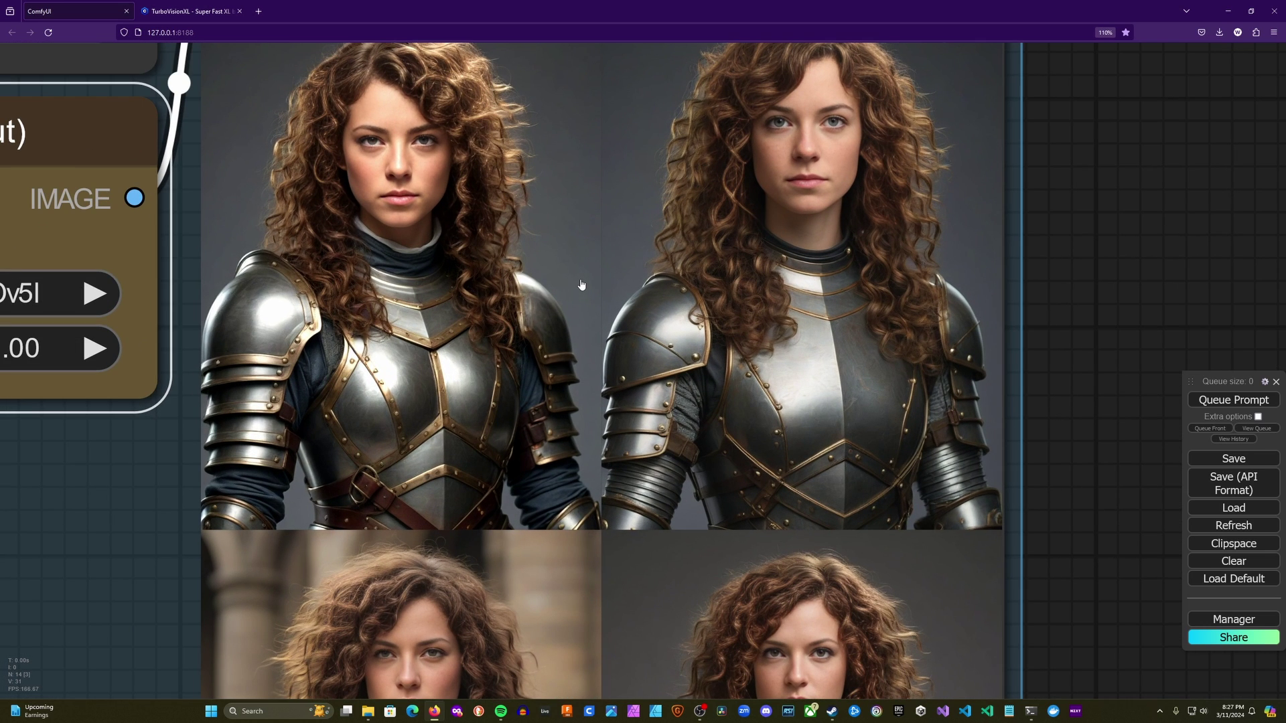
{"action": "scroll", "coordinate": [582, 281], "scroll_direction": "down", "scroll_amount": 2}
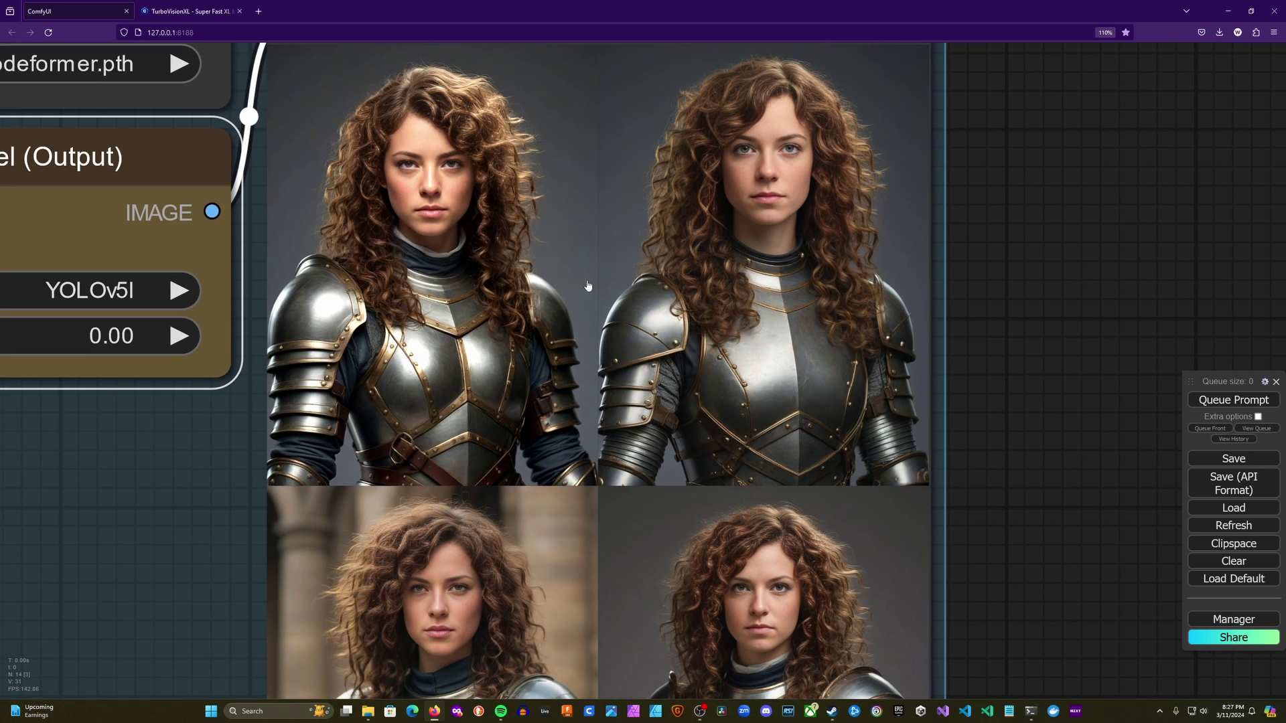
{"action": "left_click_drag", "start_coordinate": [1018, 537], "coordinate": [1045, 353]}
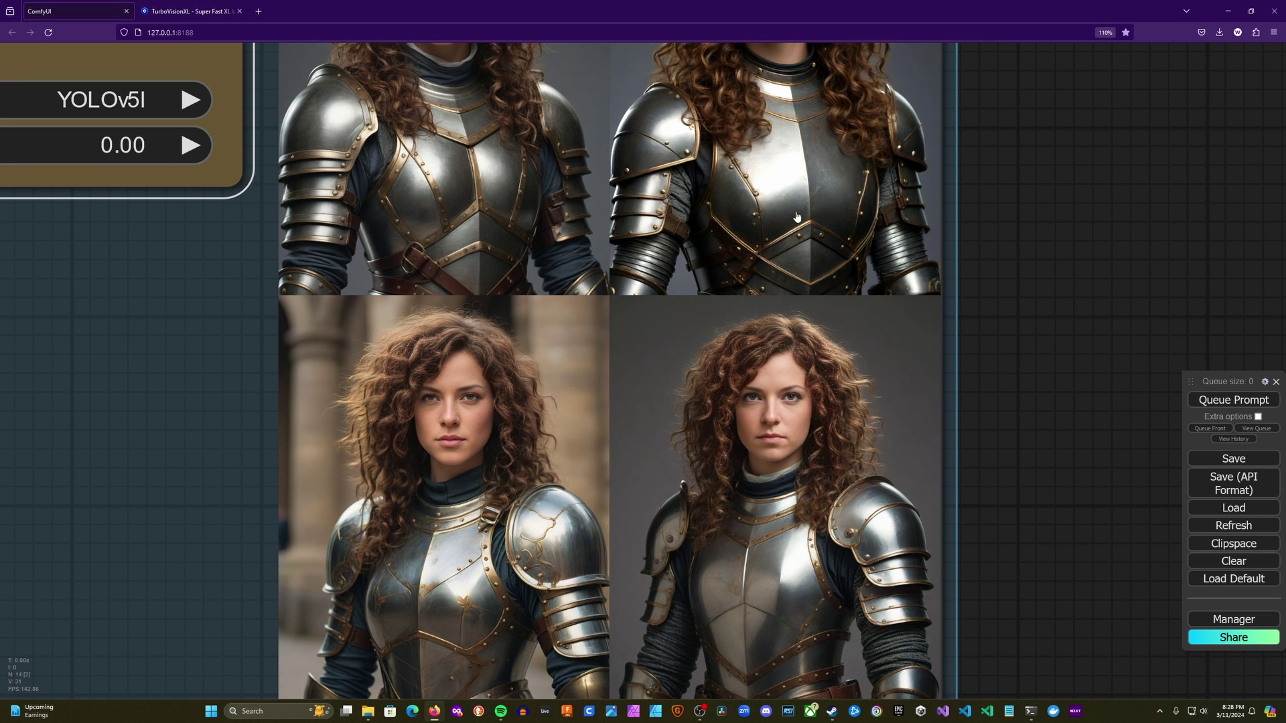
{"action": "scroll", "coordinate": [797, 216], "scroll_direction": "down", "scroll_amount": 4}
Rerun the face fix with codeformer fidelity 1 and compare the portraits
{"action": "left_click", "coordinate": [406, 186]}
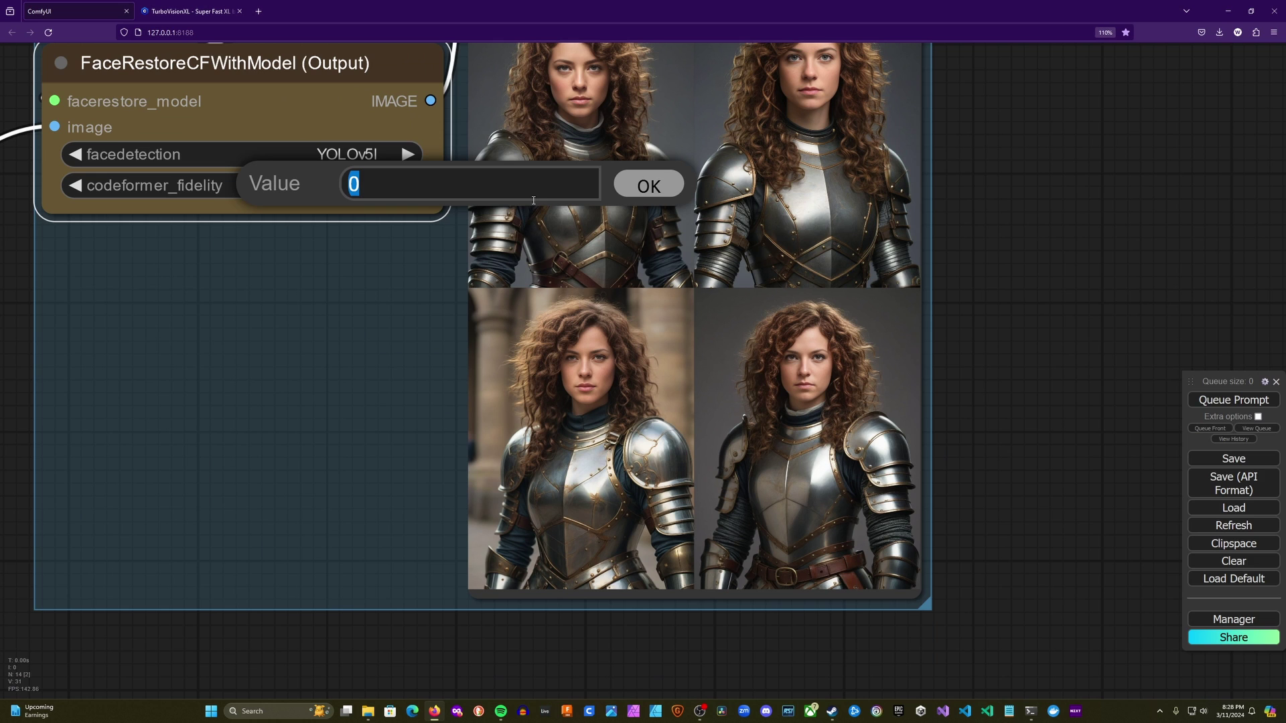
{"action": "type", "text": "1"}
{"action": "left_click", "coordinate": [643, 194]}
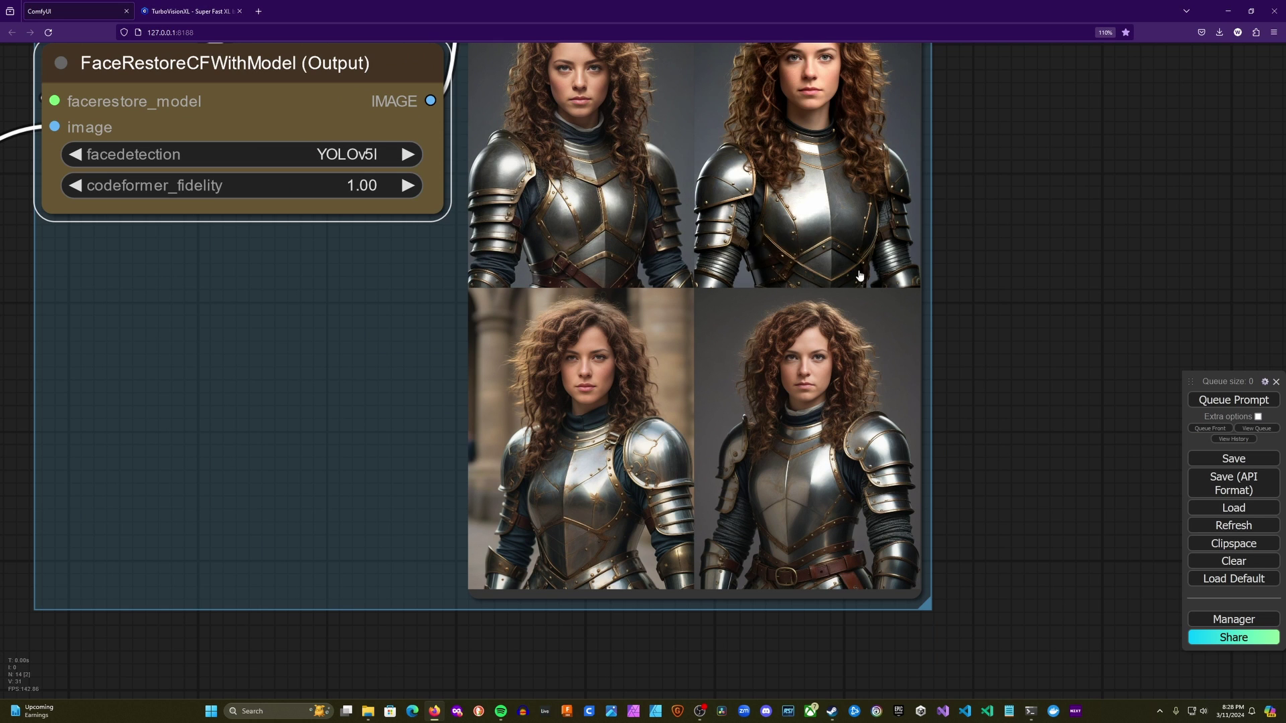
{"action": "left_click", "coordinate": [1215, 404]}
{"action": "left_click_drag", "start_coordinate": [997, 146], "coordinate": [992, 266]}
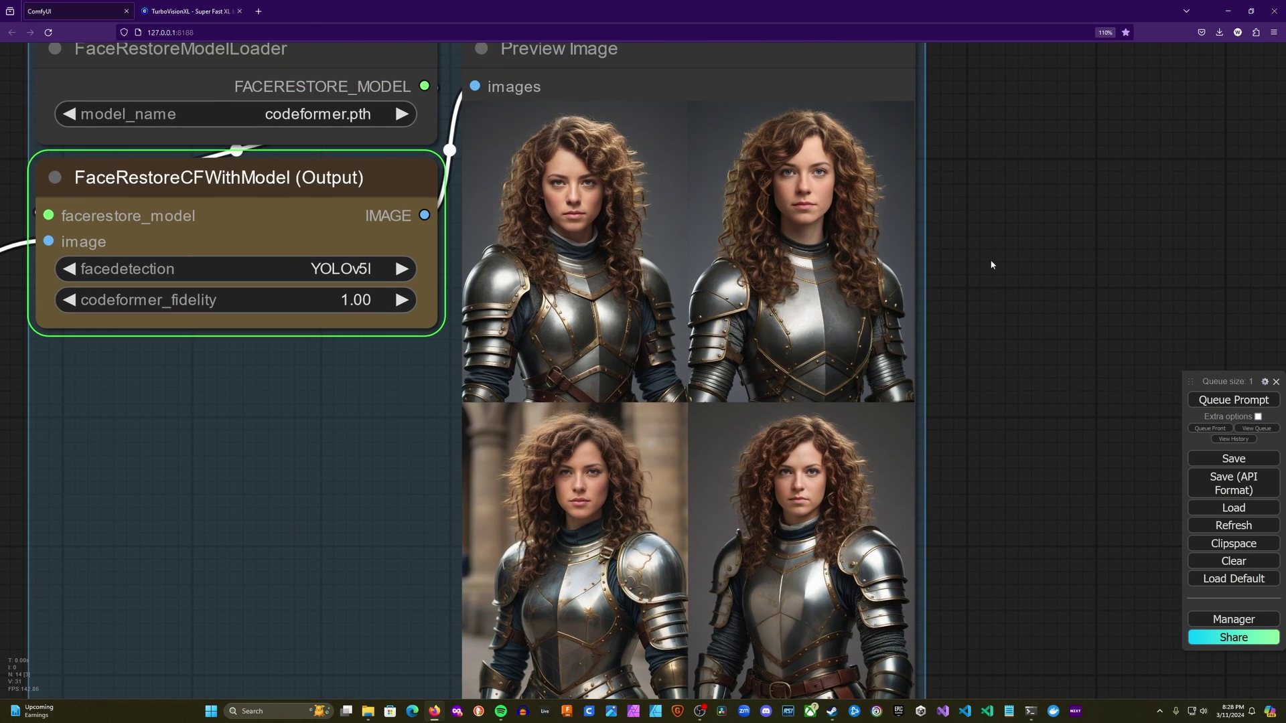
{"action": "scroll", "coordinate": [800, 534], "scroll_direction": "up", "scroll_amount": 6}
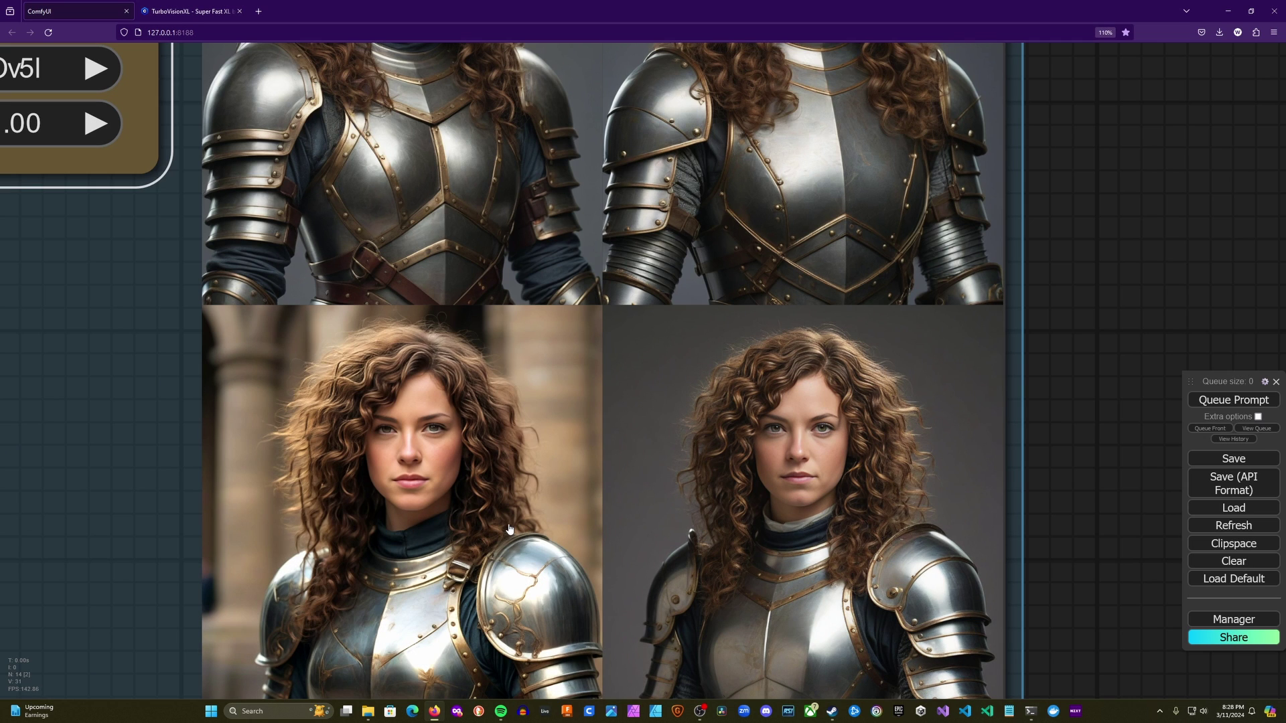
{"action": "scroll", "coordinate": [489, 524], "scroll_direction": "down", "scroll_amount": 4}
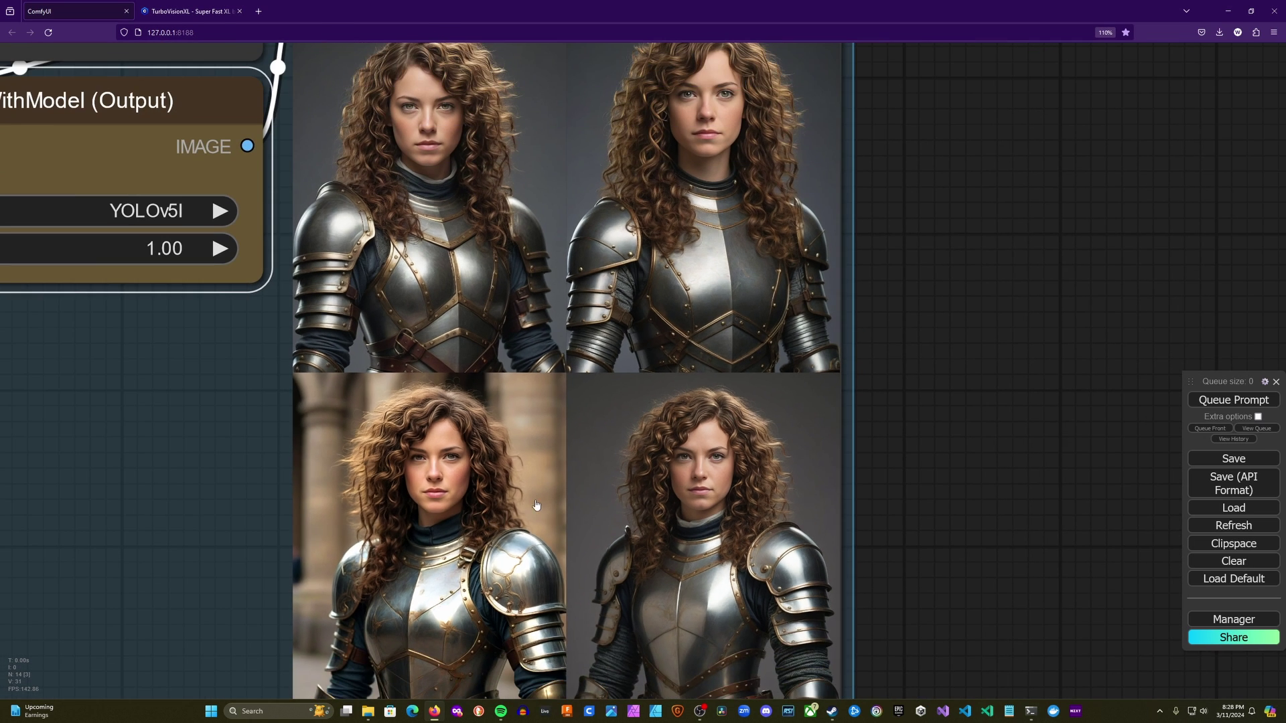
{"action": "left_click_drag", "start_coordinate": [1038, 162], "coordinate": [1031, 239]}
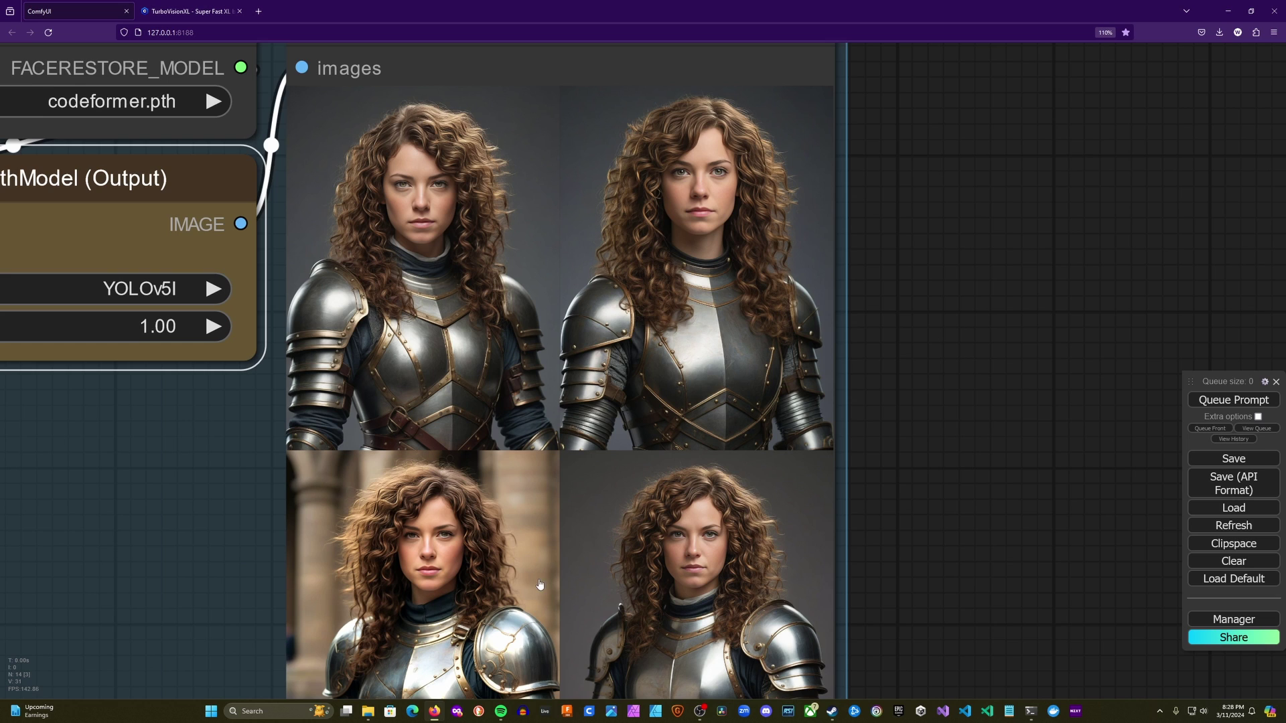
{"action": "scroll", "coordinate": [455, 577], "scroll_direction": "up", "scroll_amount": 3}
{"action": "scroll", "coordinate": [454, 577], "scroll_direction": "up", "scroll_amount": 1}
{"action": "scroll", "coordinate": [509, 576], "scroll_direction": "down", "scroll_amount": 5}
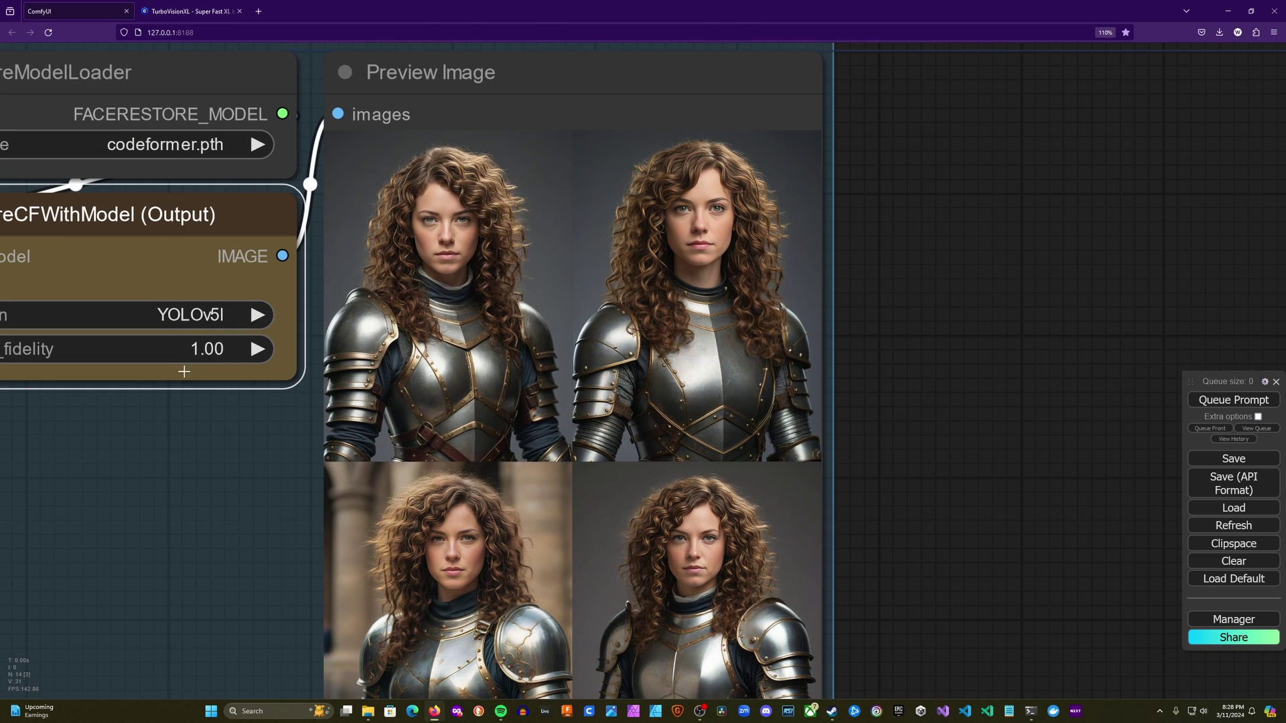
Rerun with codeformer fidelity 0.5 and view the whole Simple Face Fix group
{"action": "left_click", "coordinate": [218, 350]}
{"action": "type", "text": "0.5"}
{"action": "key", "text": "Return"}
{"action": "left_click", "coordinate": [1231, 400]}
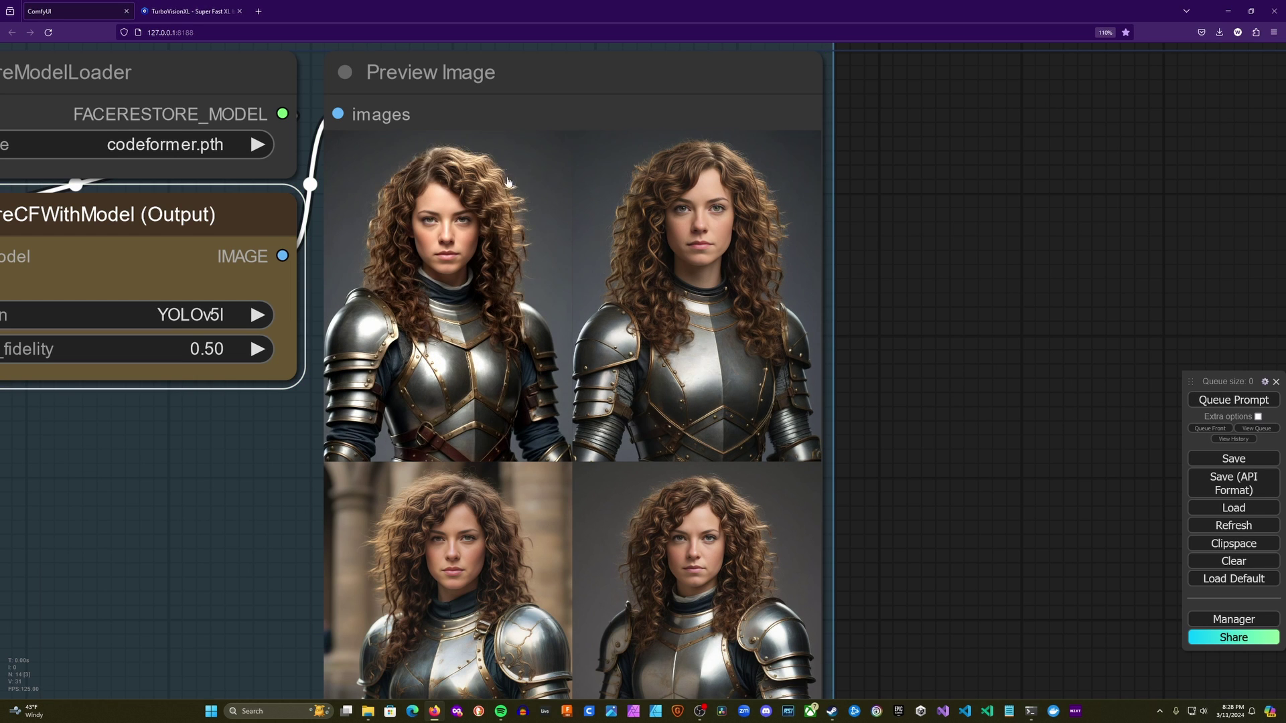
{"action": "scroll", "coordinate": [487, 234], "scroll_direction": "up", "scroll_amount": 5}
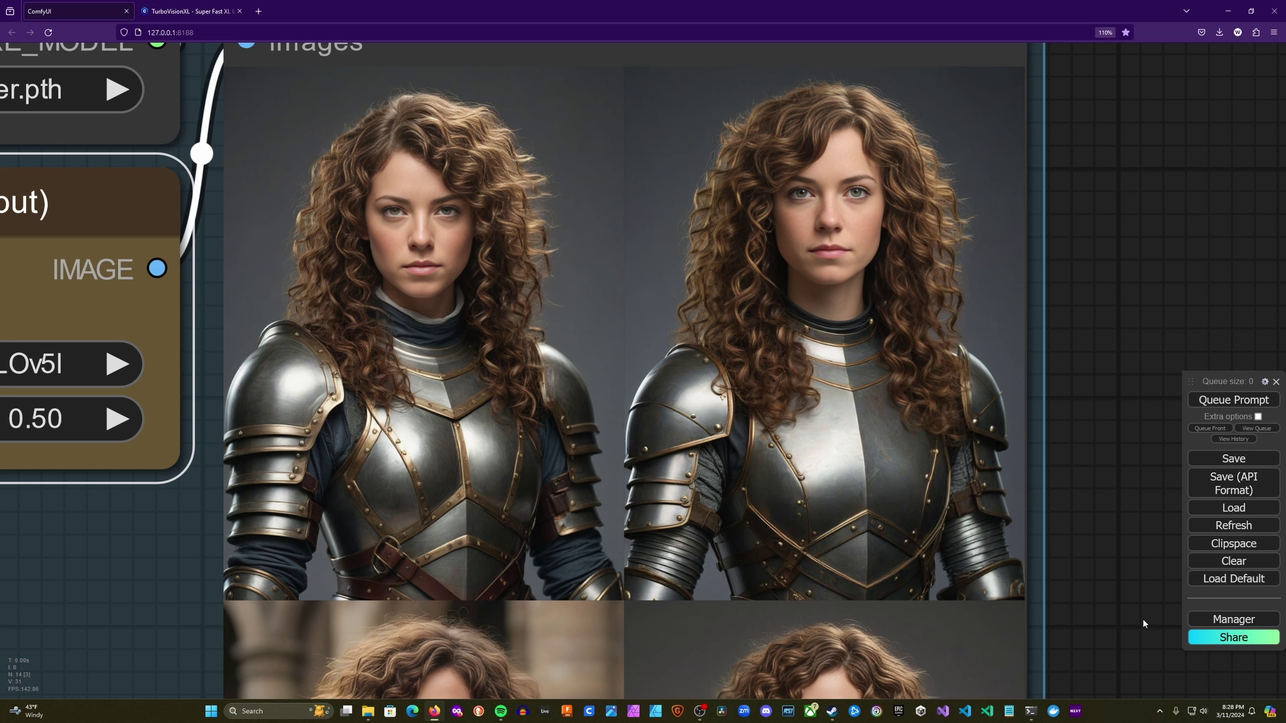
{"action": "left_click_drag", "start_coordinate": [1129, 624], "coordinate": [1142, 307]}
{"action": "scroll", "coordinate": [1144, 307], "scroll_direction": "down", "scroll_amount": 5}
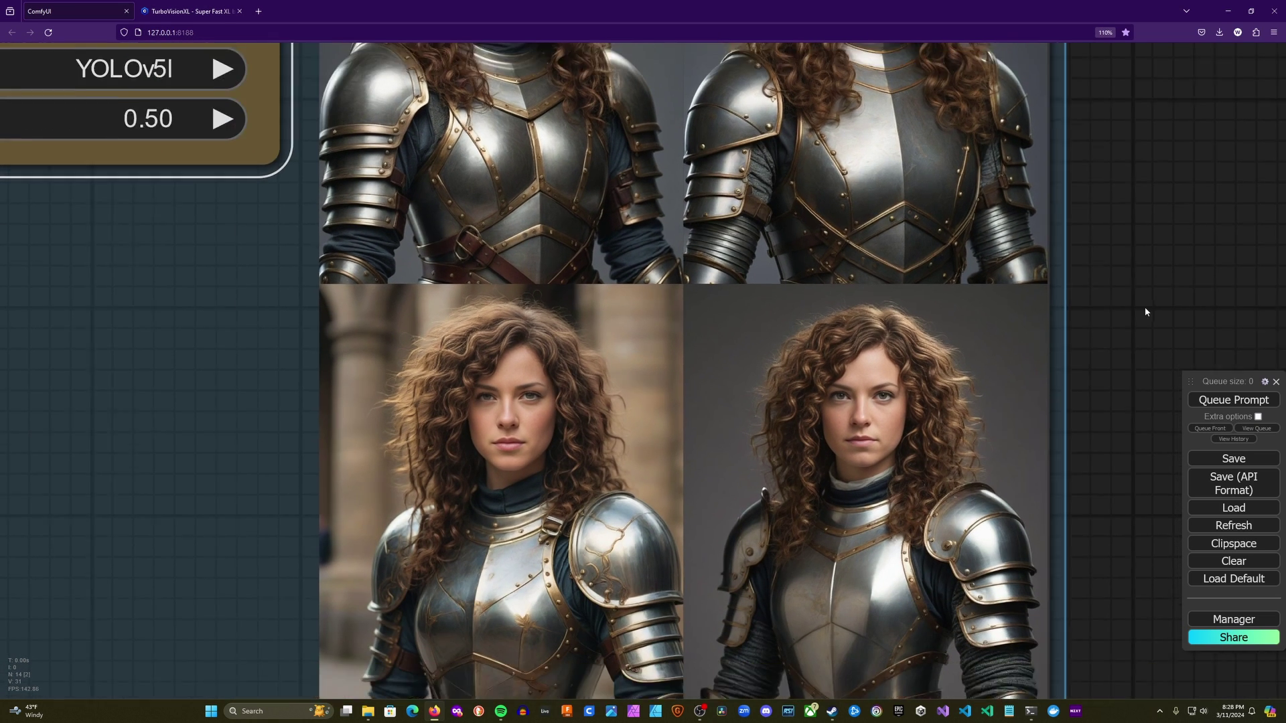
{"action": "scroll", "coordinate": [1175, 144], "scroll_direction": "down", "scroll_amount": 3}
{"action": "left_click_drag", "start_coordinate": [1187, 124], "coordinate": [1169, 331]}
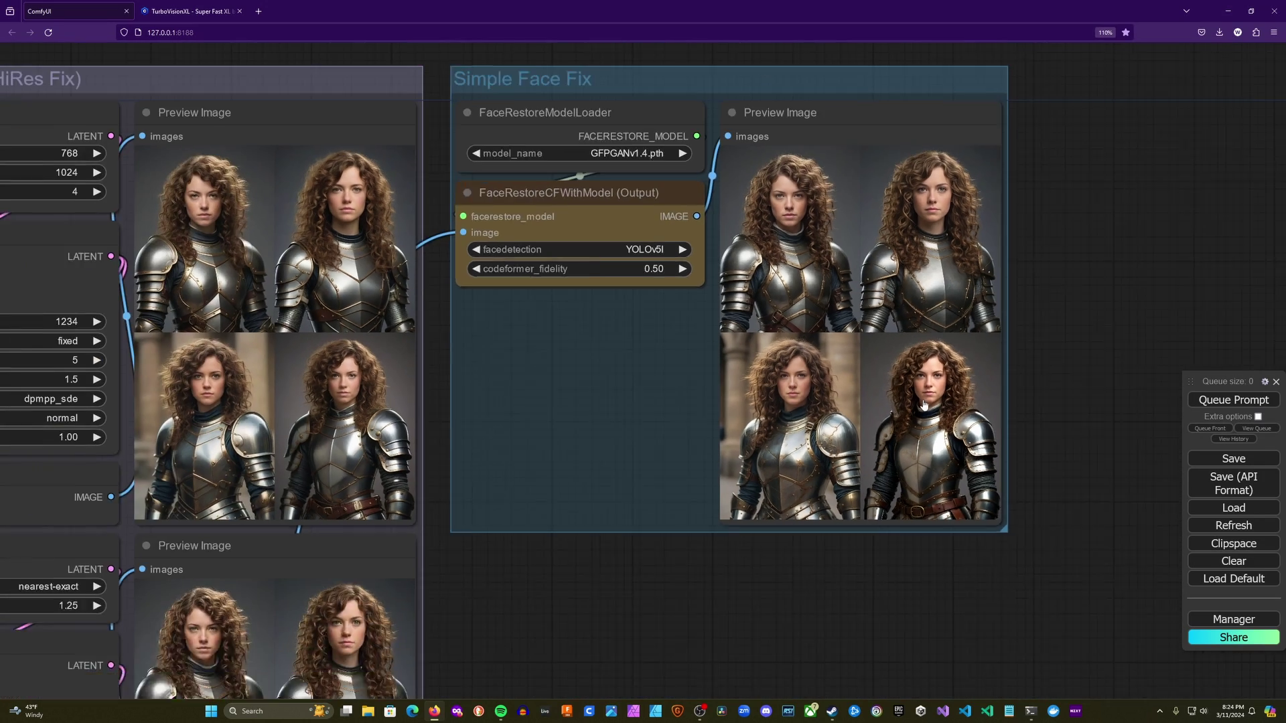
Load turboxl-face-fix-advanced-workflow.json and center the Advanced Face Fix and Model + Conditioning groups
{"action": "scroll", "coordinate": [1040, 387], "scroll_direction": "down", "scroll_amount": 2}
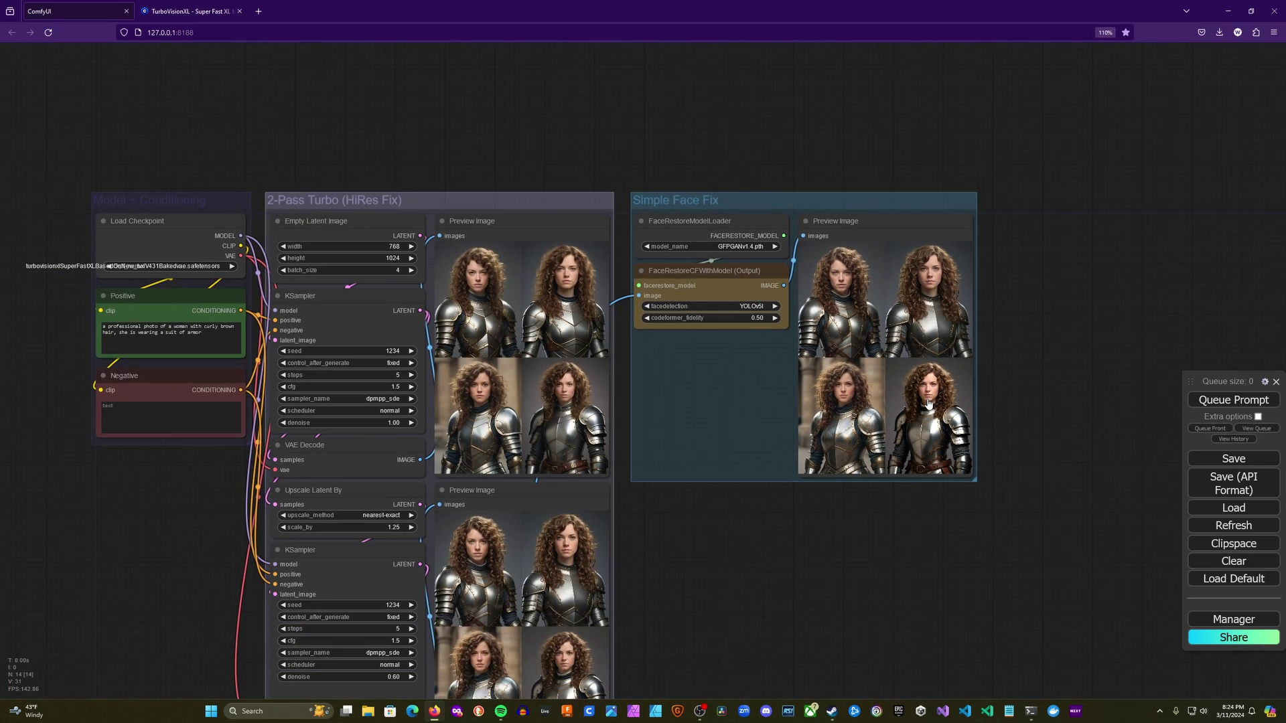
{"action": "left_click_drag", "start_coordinate": [1039, 388], "coordinate": [1188, 254]}
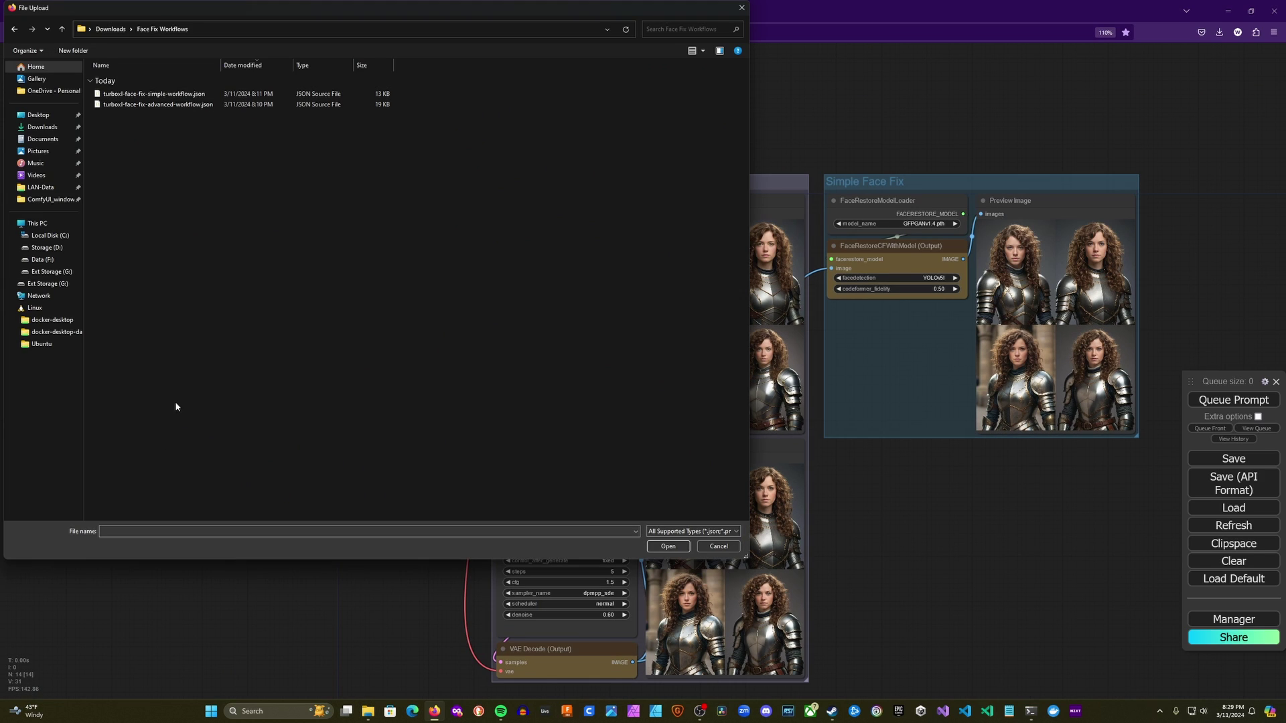
{"action": "left_click", "coordinate": [172, 107]}
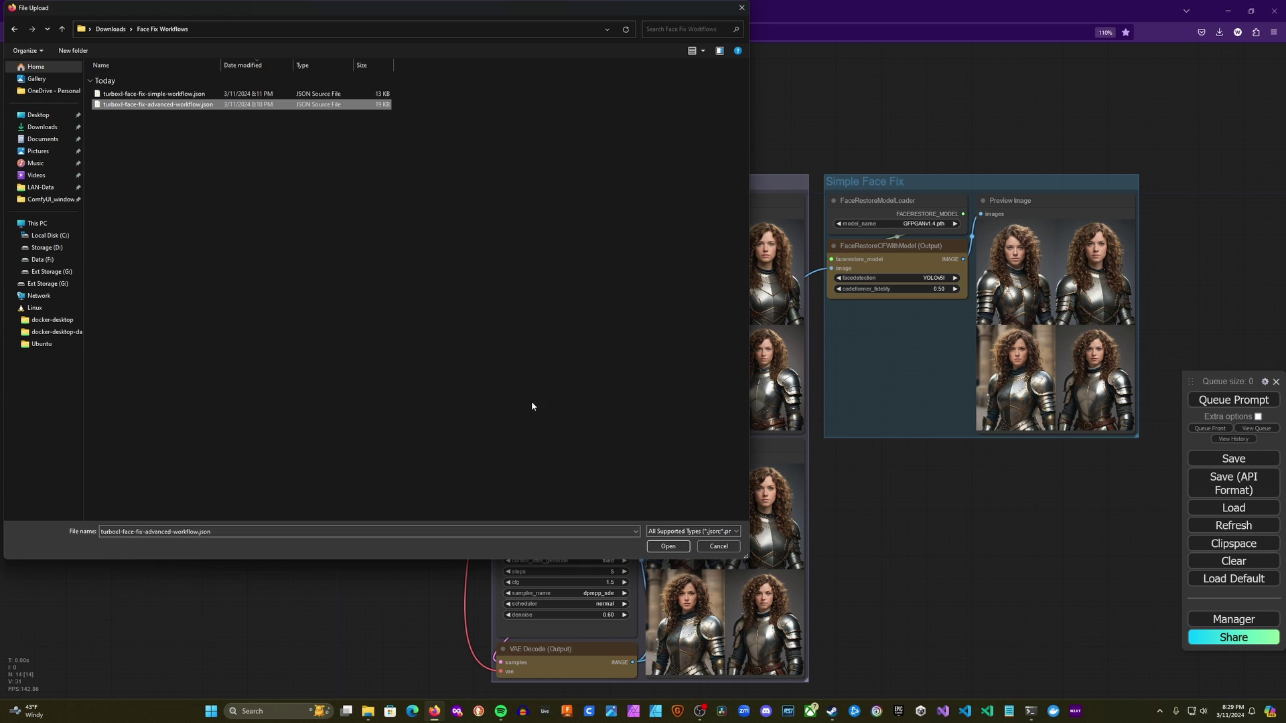
{"action": "left_click", "coordinate": [685, 546]}
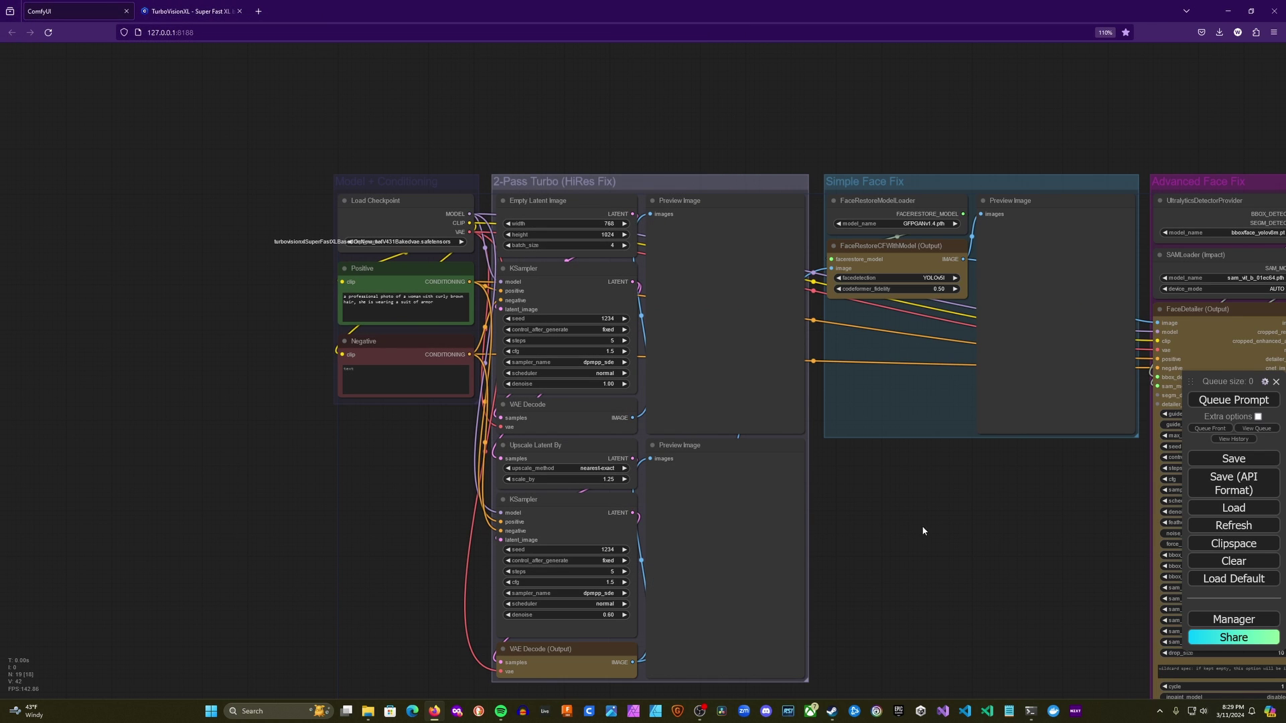
{"action": "left_click_drag", "start_coordinate": [970, 523], "coordinate": [529, 449]}
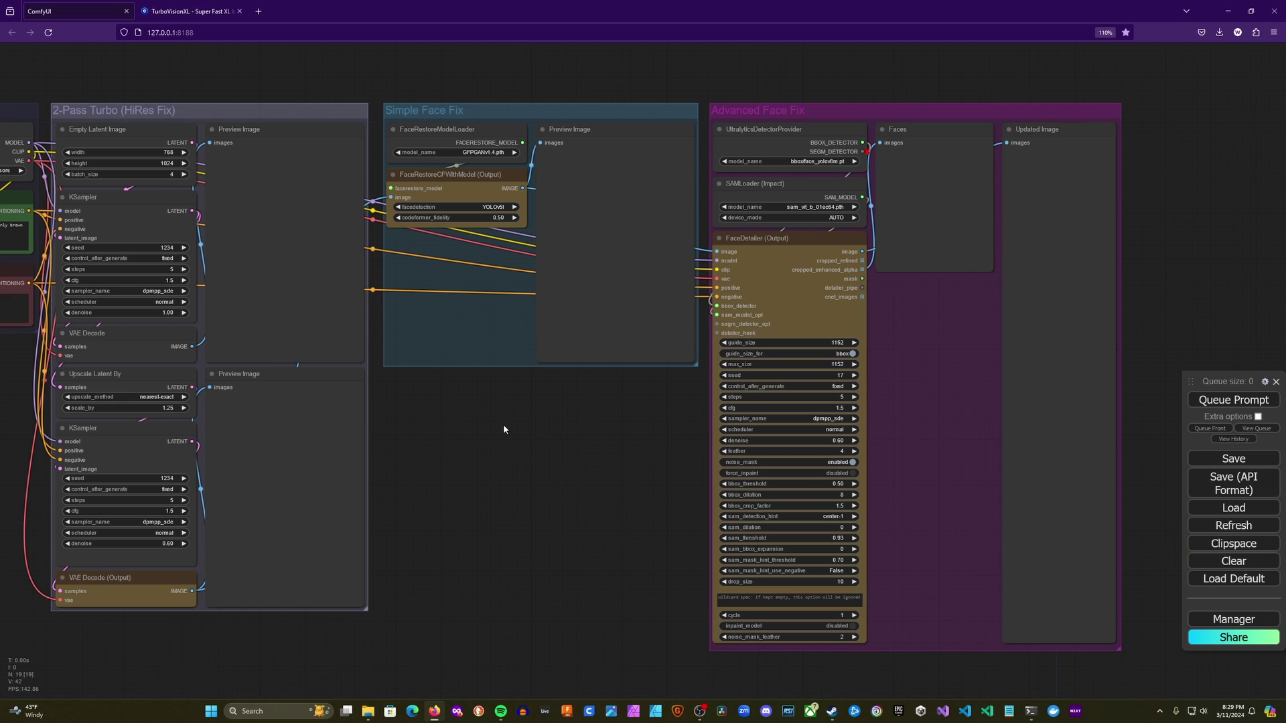
{"action": "left_click_drag", "start_coordinate": [501, 410], "coordinate": [613, 475]}
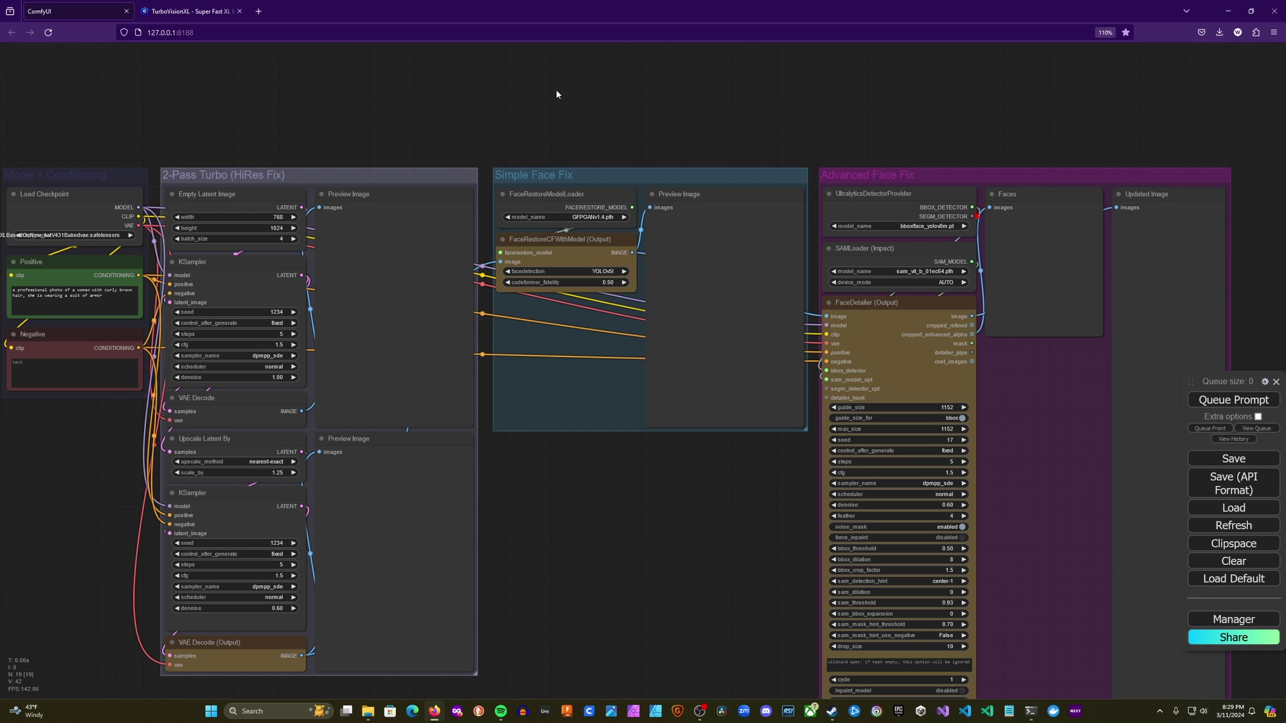
{"action": "left_click_drag", "start_coordinate": [555, 90], "coordinate": [464, 93]}
{"action": "left_click_drag", "start_coordinate": [789, 65], "coordinate": [540, 22]}
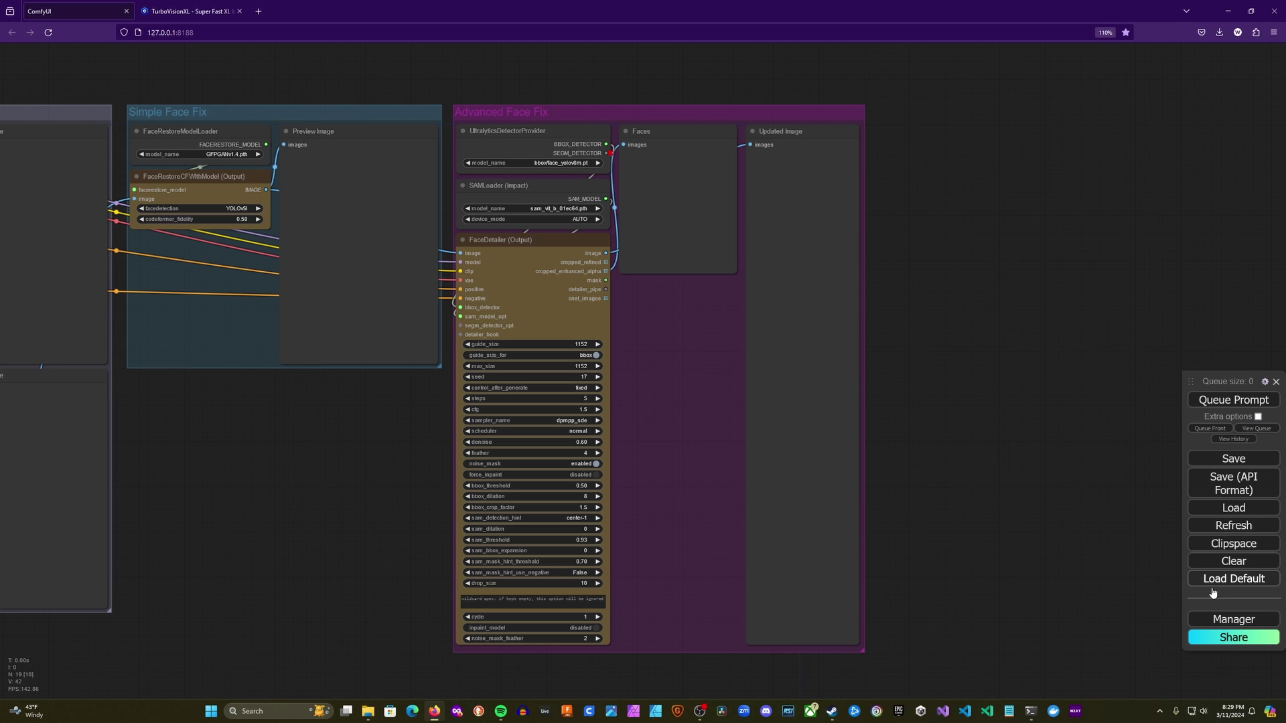
{"action": "left_click", "coordinate": [1220, 619]}
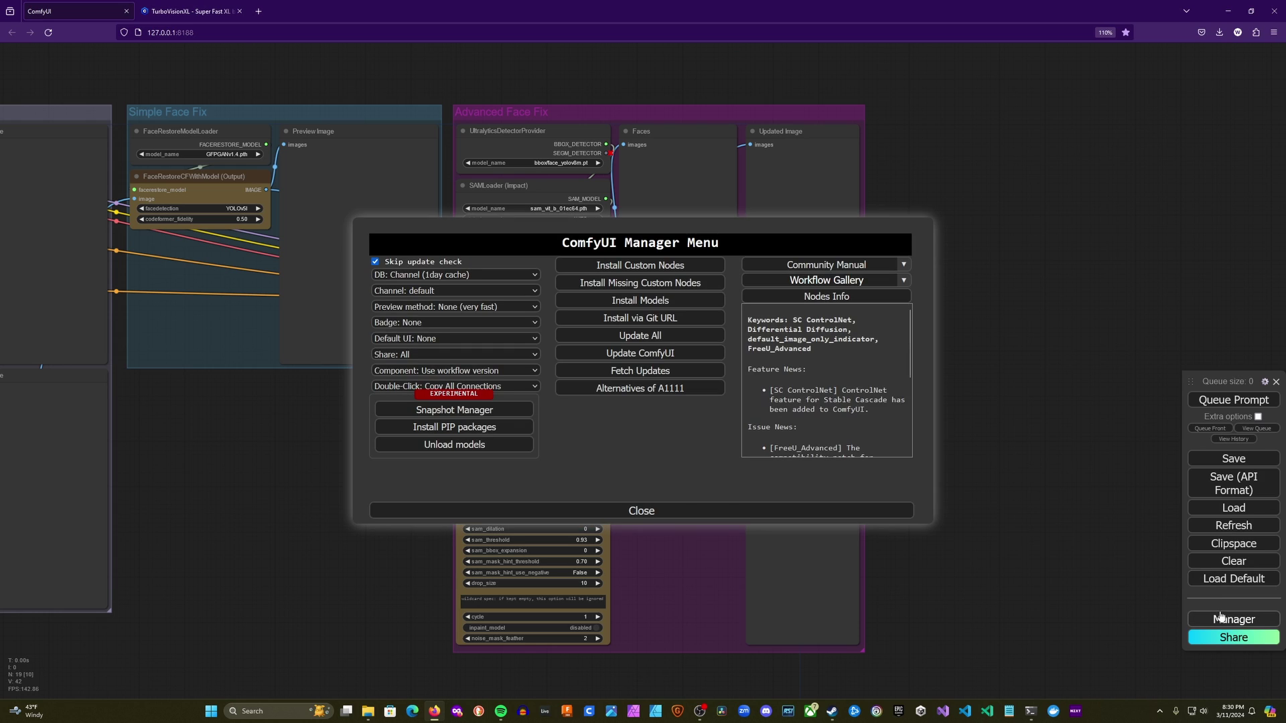
{"action": "left_click", "coordinate": [660, 266]}
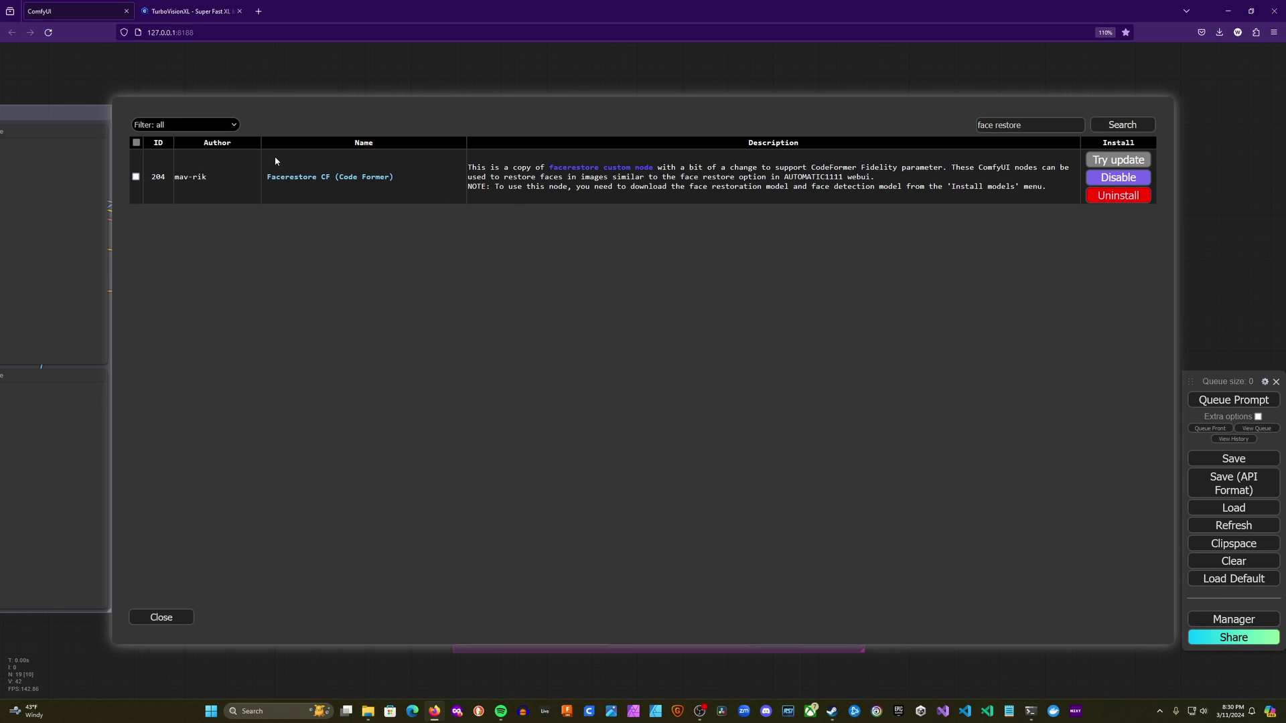
{"action": "left_click_drag", "start_coordinate": [1023, 124], "coordinate": [977, 125]}
{"action": "key", "text": "BackSpace"}
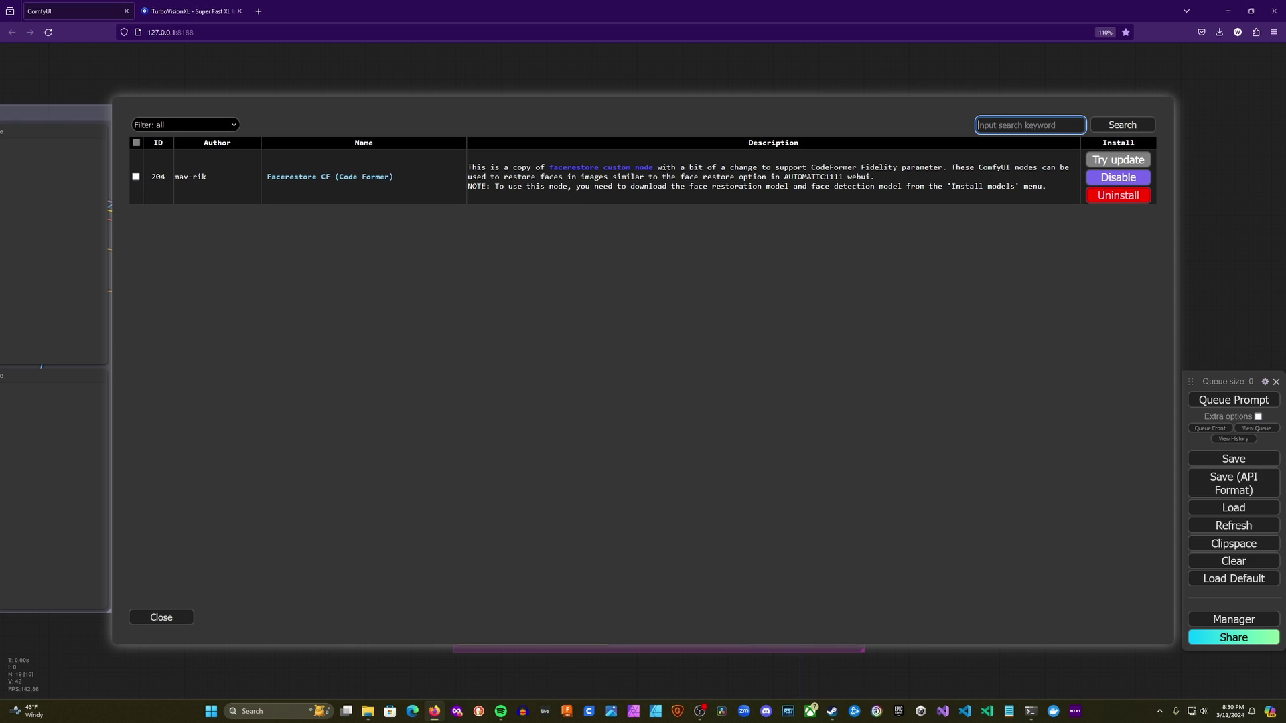
{"action": "type", "text": "Ima"}
{"action": "type", "text": "pact"}
{"action": "key", "text": "Return"}
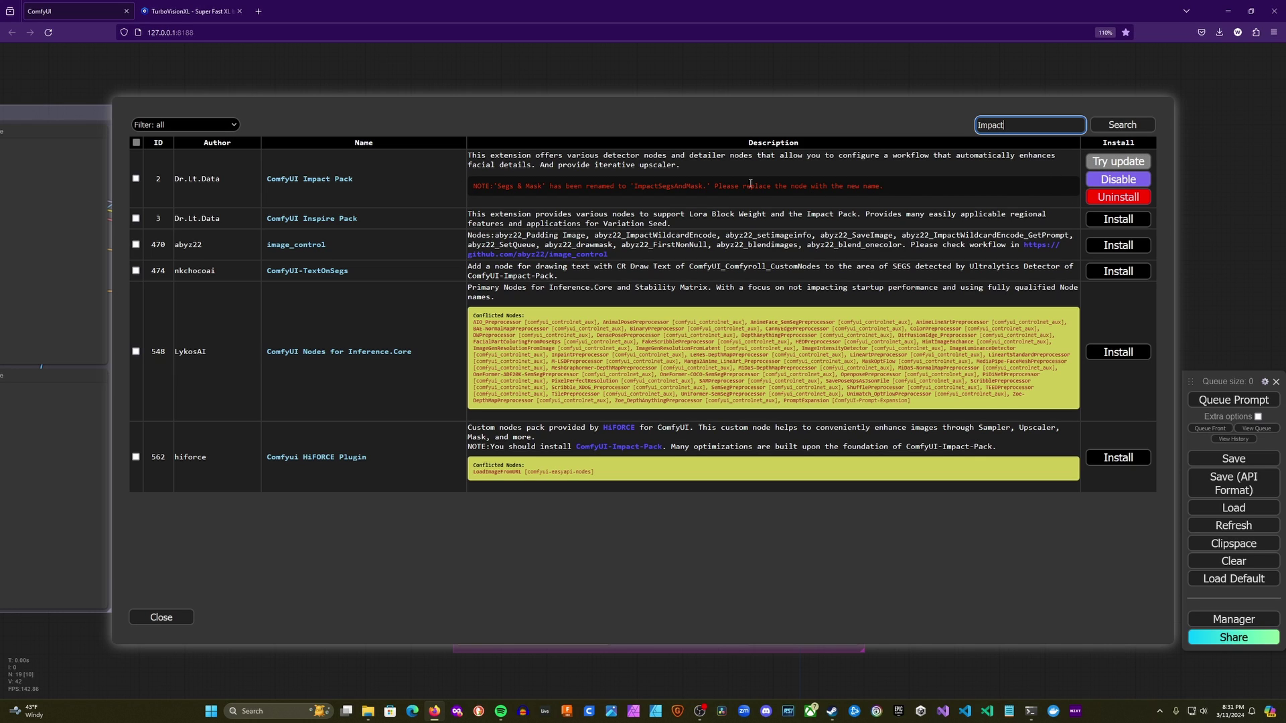
{"action": "key", "text": "Escape"}
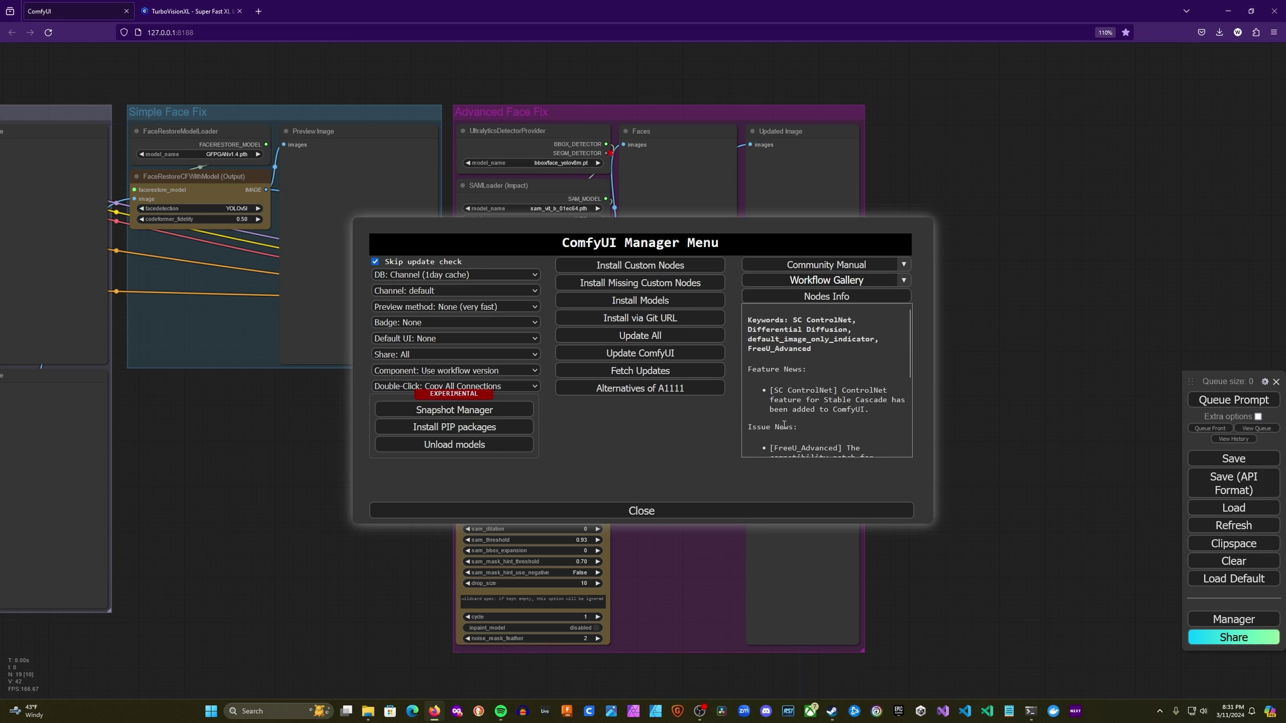
{"action": "key", "text": "Escape"}
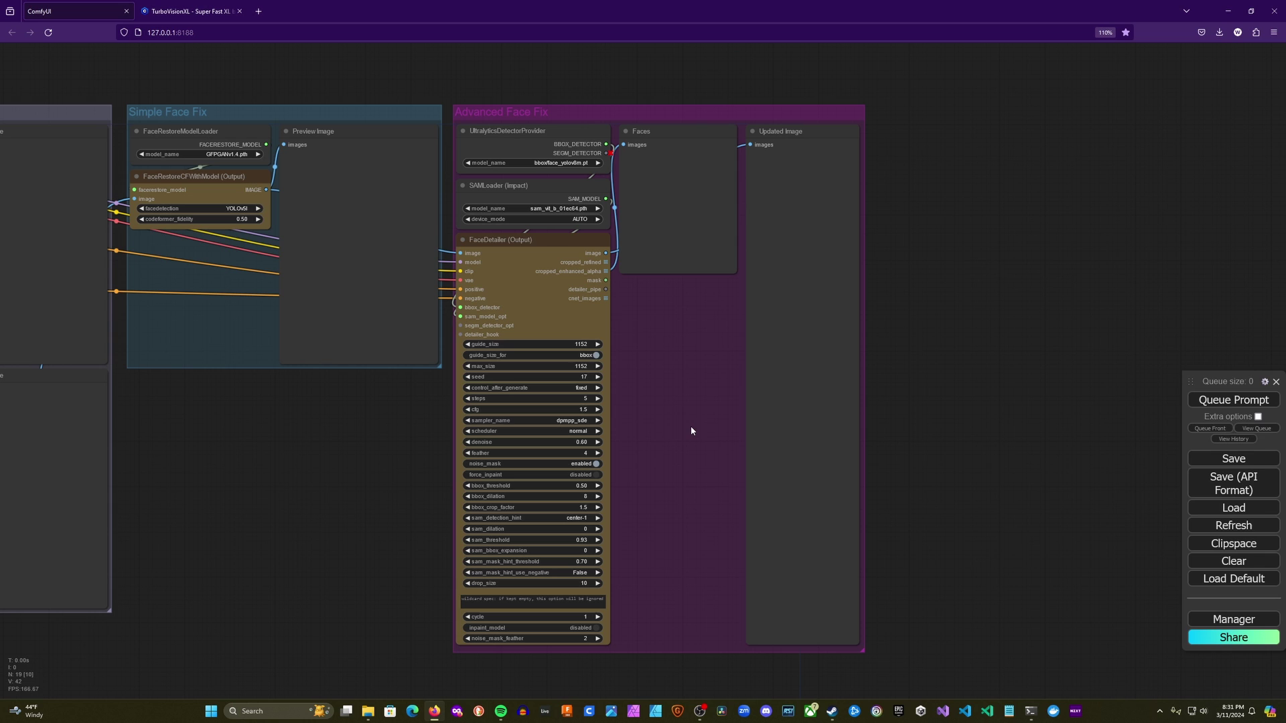
{"action": "scroll", "coordinate": [685, 396], "scroll_direction": "up", "scroll_amount": 3}
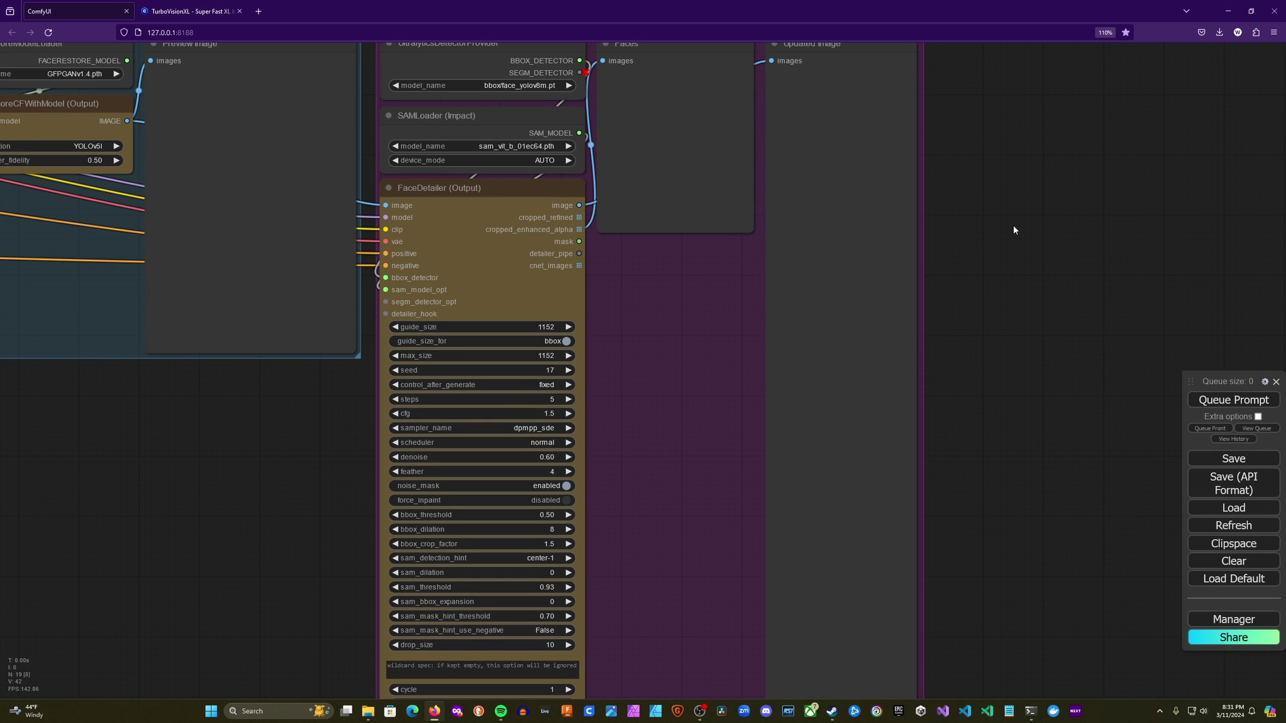
{"action": "left_click_drag", "start_coordinate": [1014, 229], "coordinate": [1023, 196]}
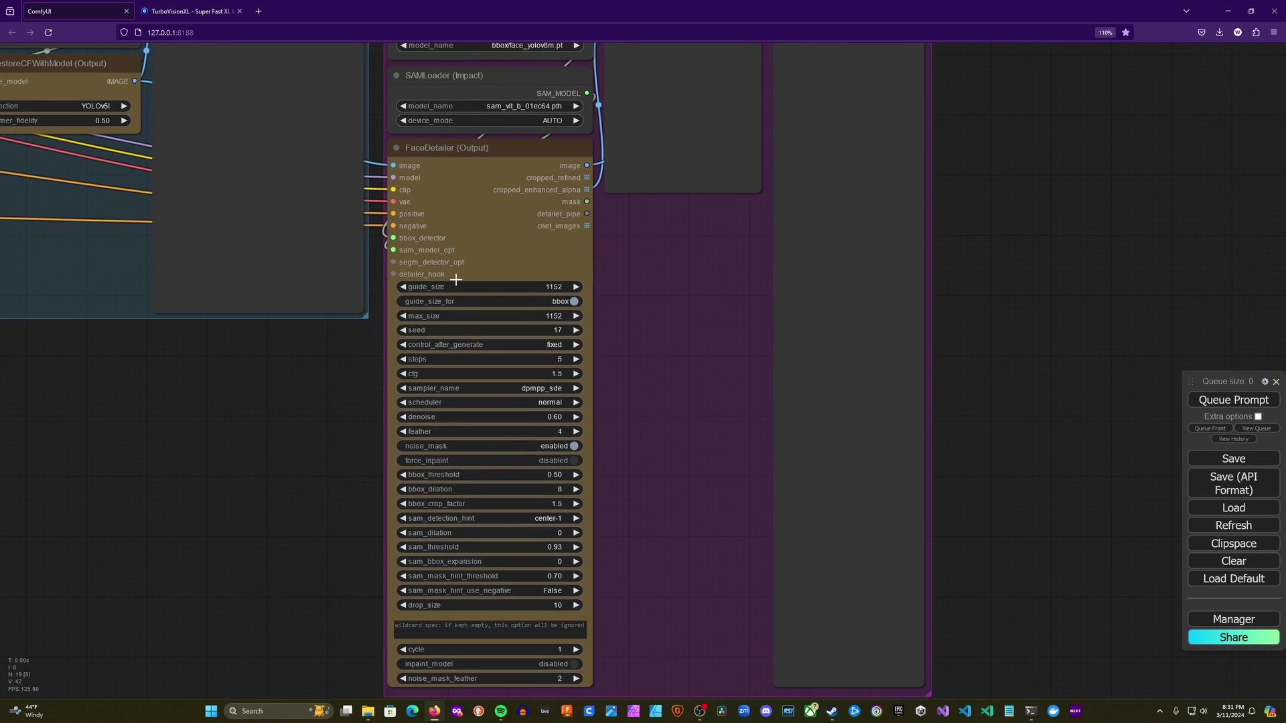
{"action": "scroll", "coordinate": [987, 219], "scroll_direction": "down", "scroll_amount": 3}
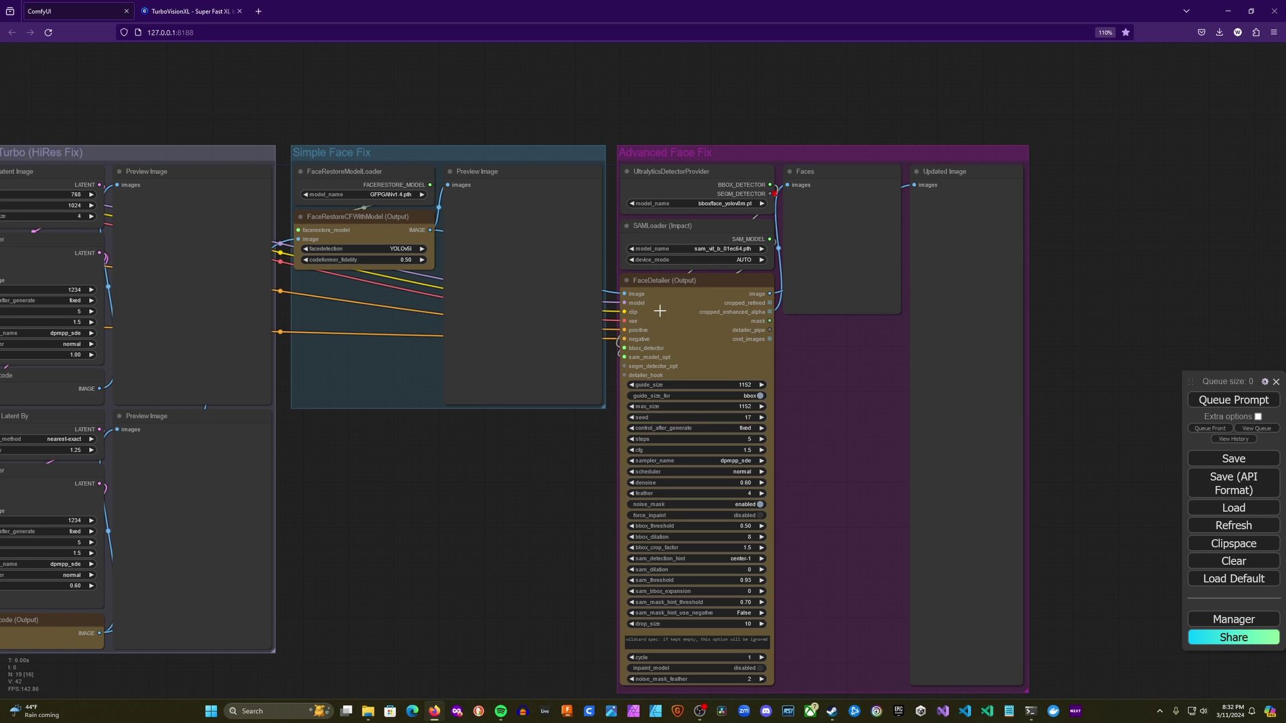
{"action": "left_click_drag", "start_coordinate": [304, 119], "coordinate": [487, 76]}
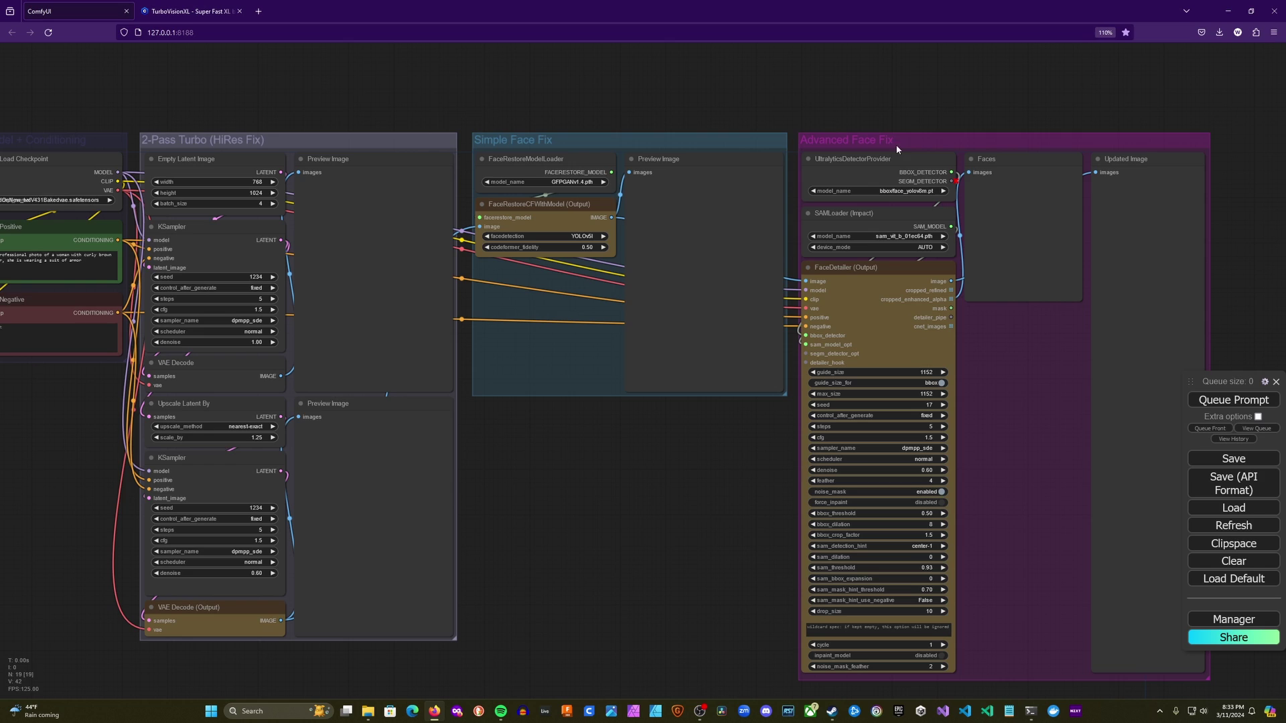
{"action": "left_click_drag", "start_coordinate": [915, 302], "coordinate": [753, 229]}
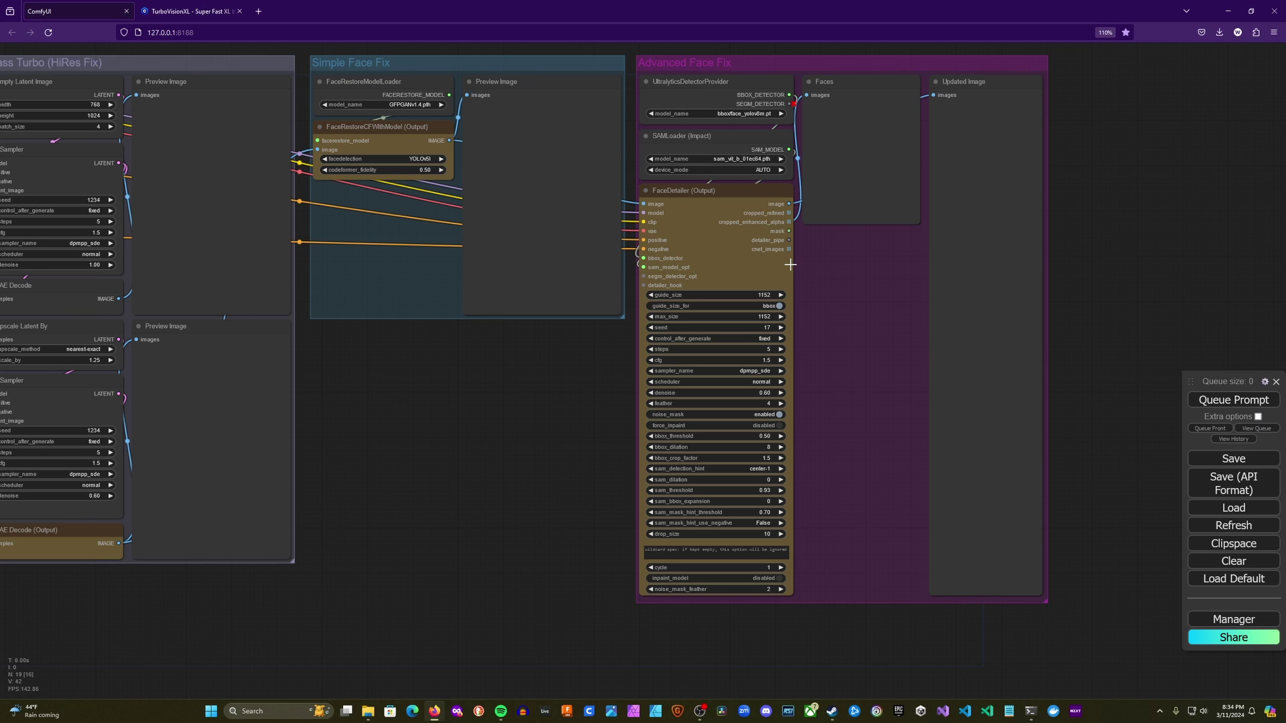
{"action": "left_click_drag", "start_coordinate": [386, 396], "coordinate": [680, 416]}
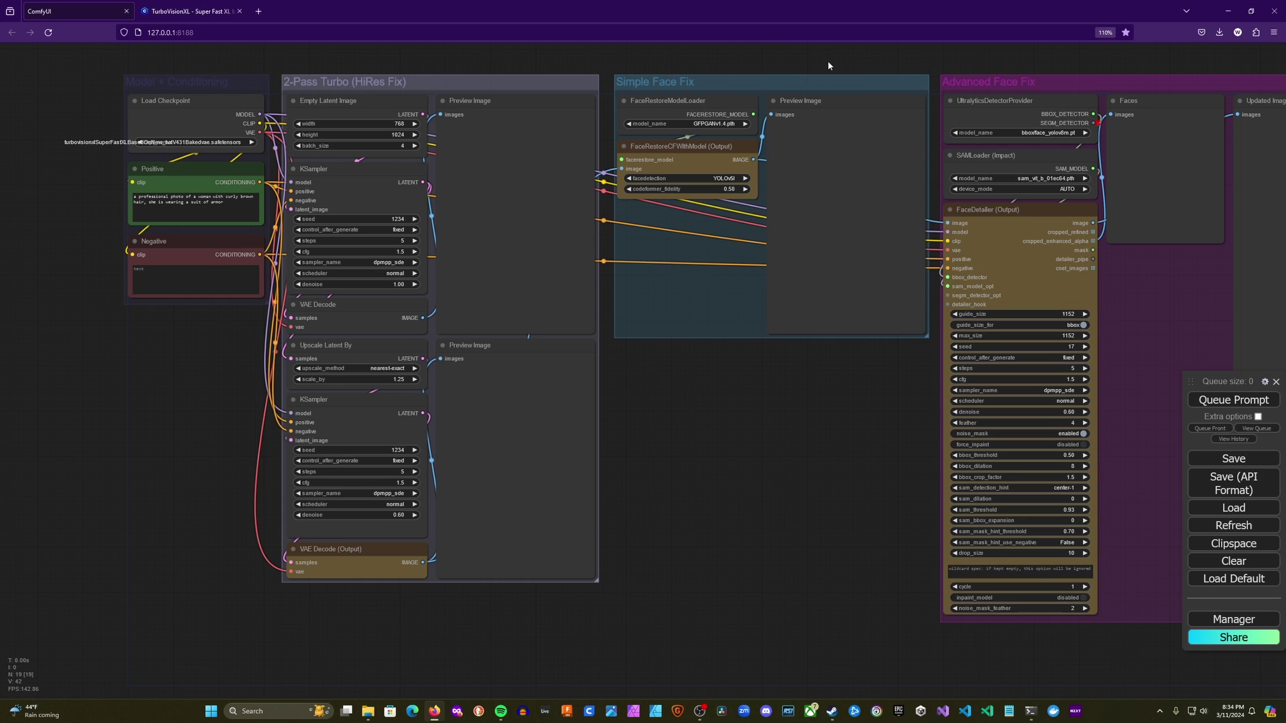
{"action": "left_click_drag", "start_coordinate": [829, 65], "coordinate": [616, 178]}
{"action": "scroll", "coordinate": [495, 280], "scroll_direction": "up", "scroll_amount": 6}
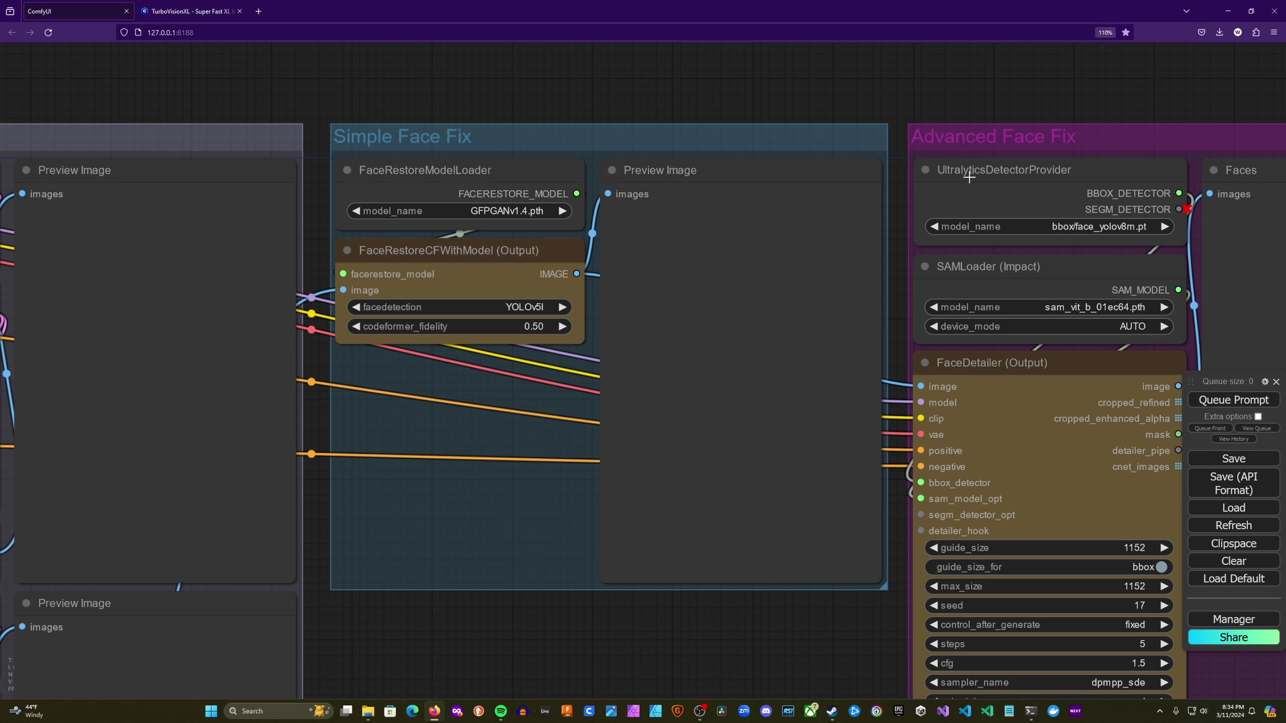
{"action": "scroll", "coordinate": [671, 200], "scroll_direction": "down", "scroll_amount": 5}
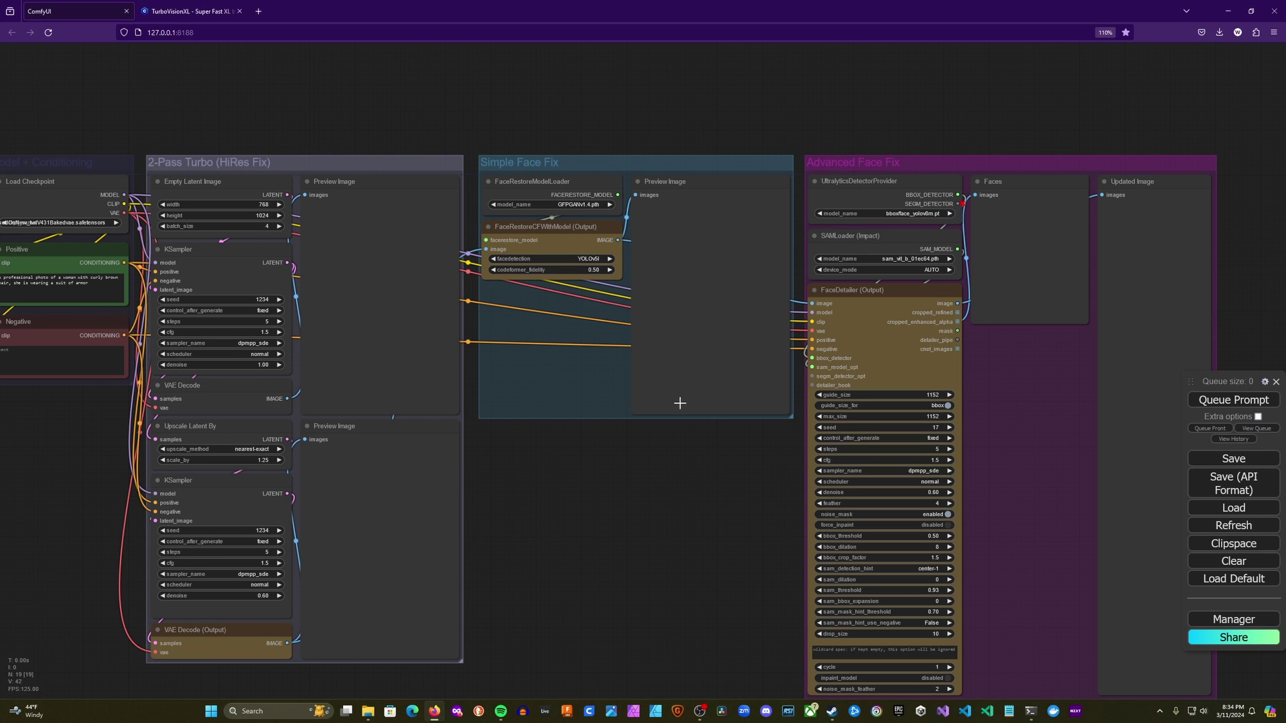
{"action": "scroll", "coordinate": [740, 256], "scroll_direction": "up", "scroll_amount": 5}
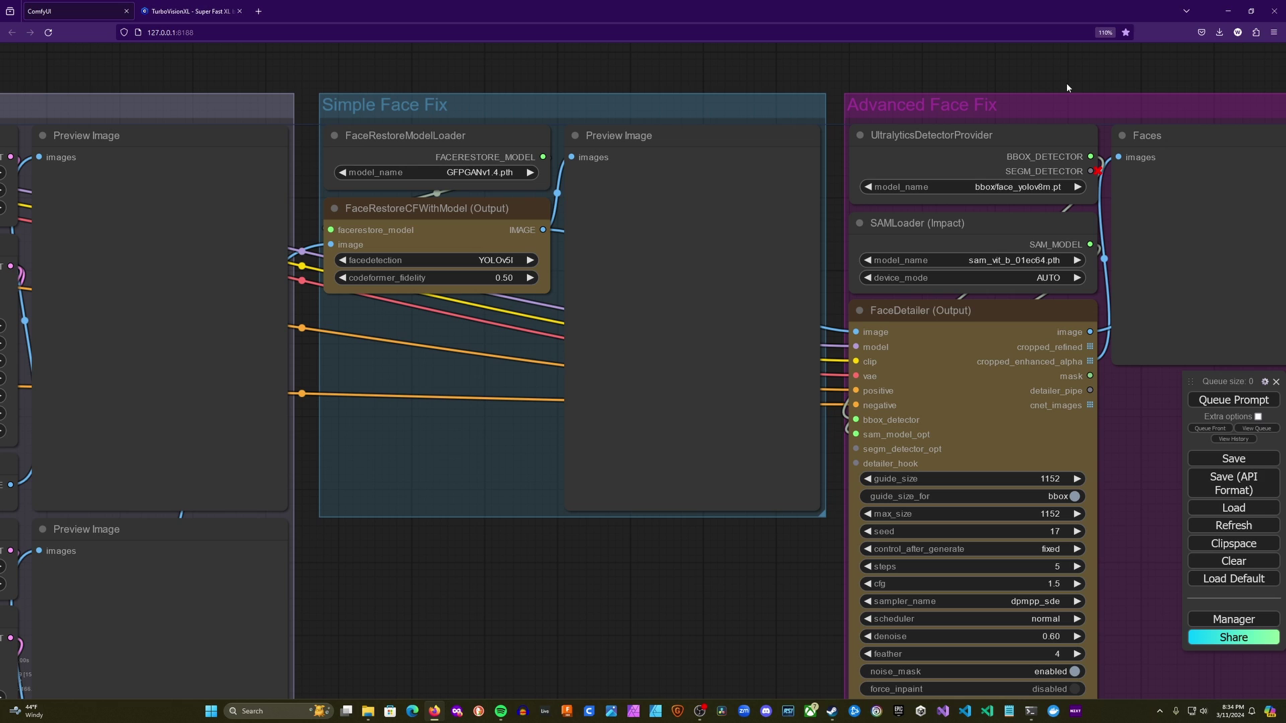
{"action": "left_click_drag", "start_coordinate": [1063, 70], "coordinate": [775, 89]}
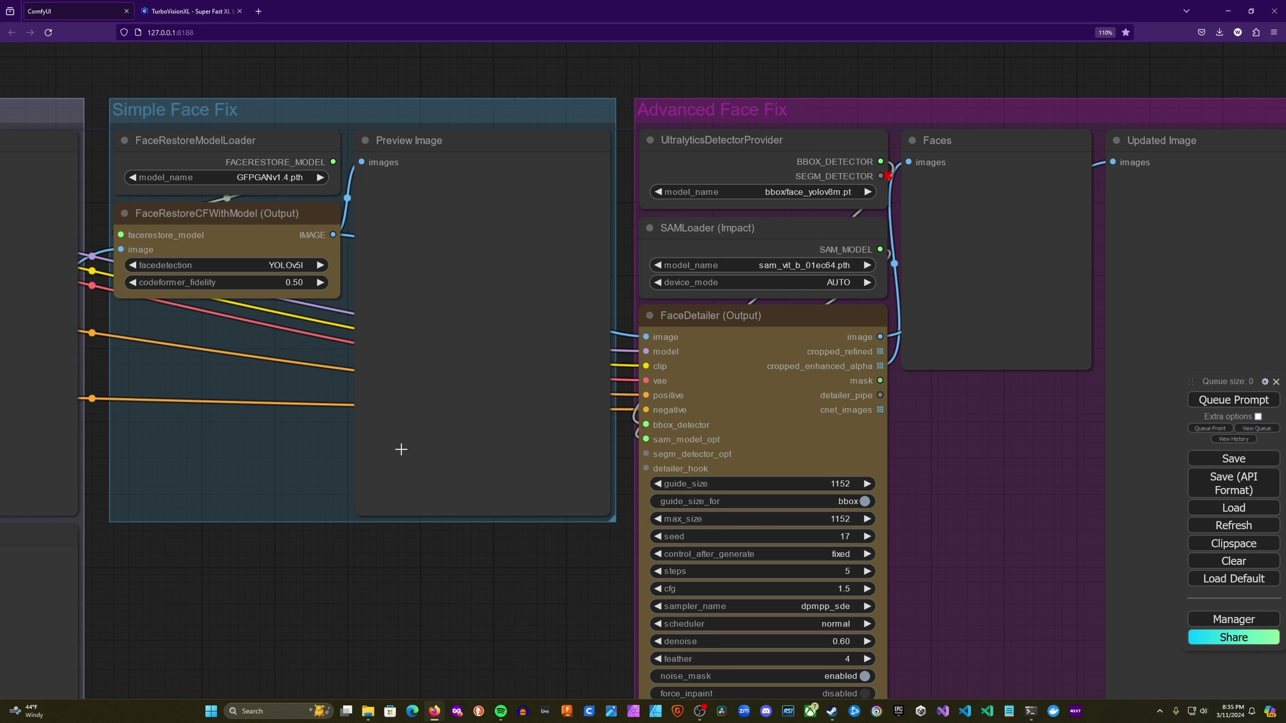
{"action": "scroll", "coordinate": [402, 451], "scroll_direction": "down", "scroll_amount": 6}
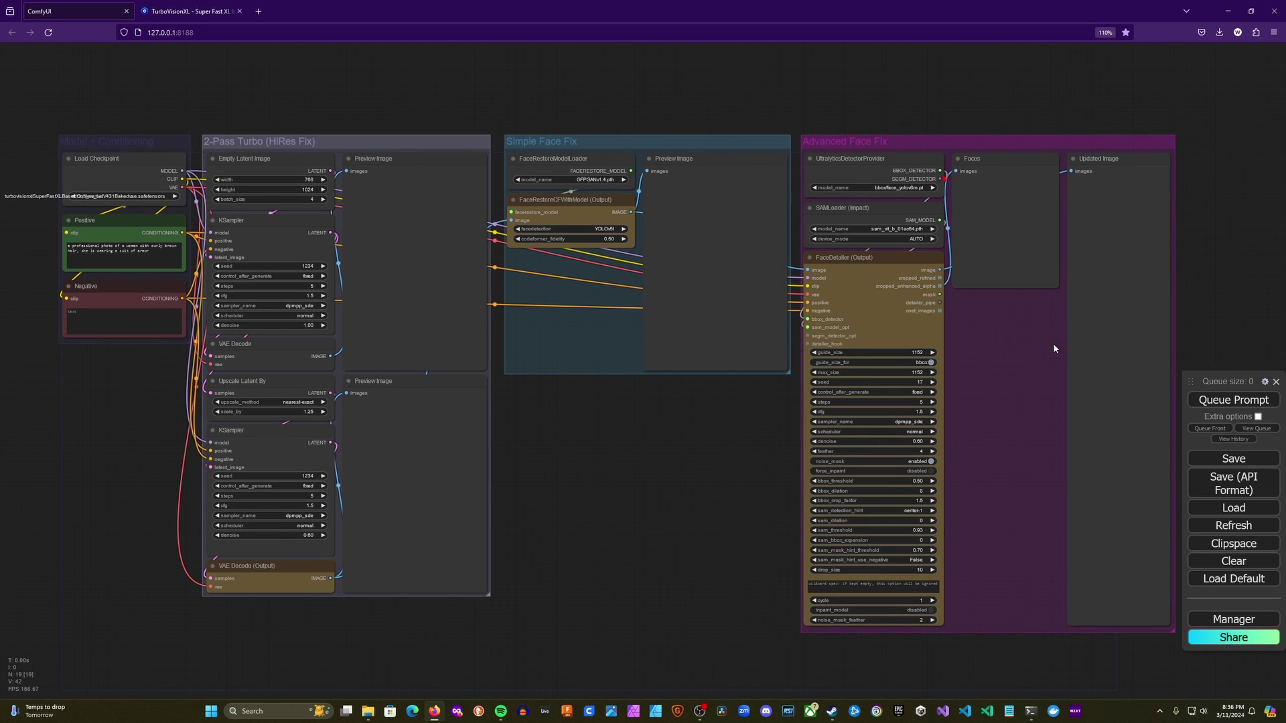
Queue the workflow and zoom to the Advanced Face Fix's Faces and Updated Image results
{"action": "left_click", "coordinate": [1254, 410]}
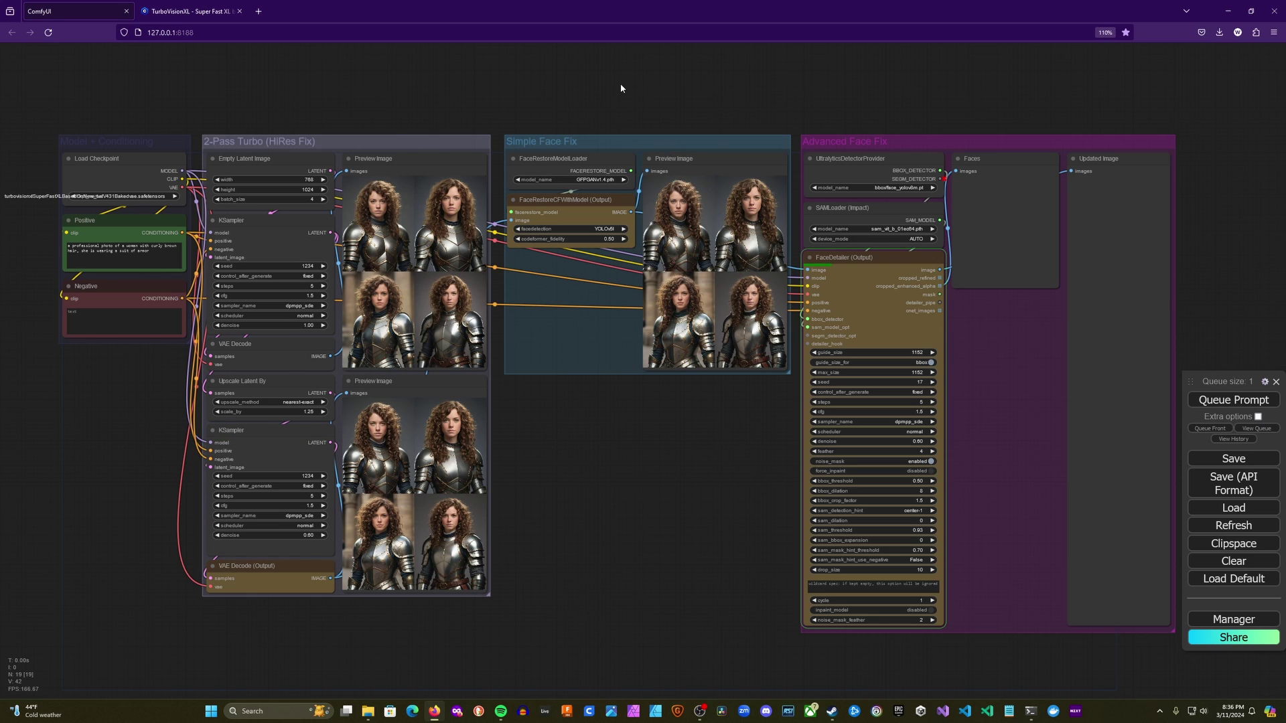
{"action": "left_click_drag", "start_coordinate": [898, 84], "coordinate": [646, 115]}
{"action": "scroll", "coordinate": [656, 348], "scroll_direction": "up", "scroll_amount": 4}
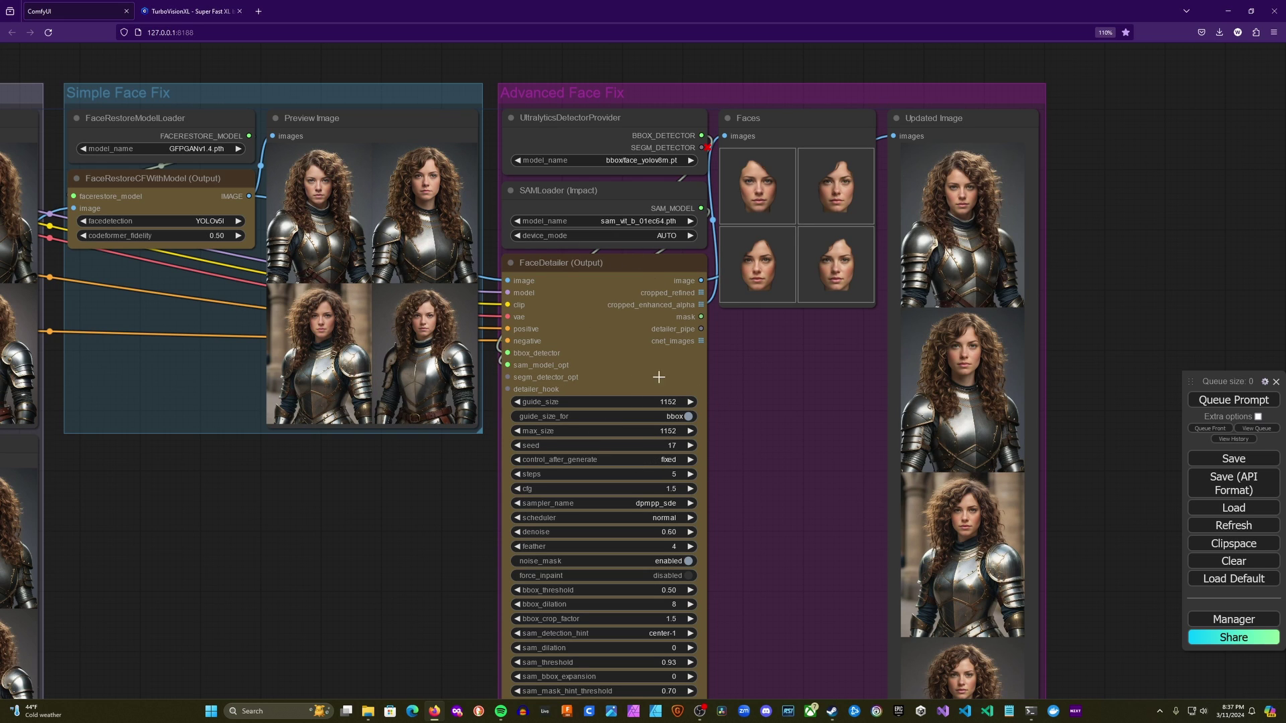
{"action": "left_click_drag", "start_coordinate": [1146, 175], "coordinate": [697, 288]}
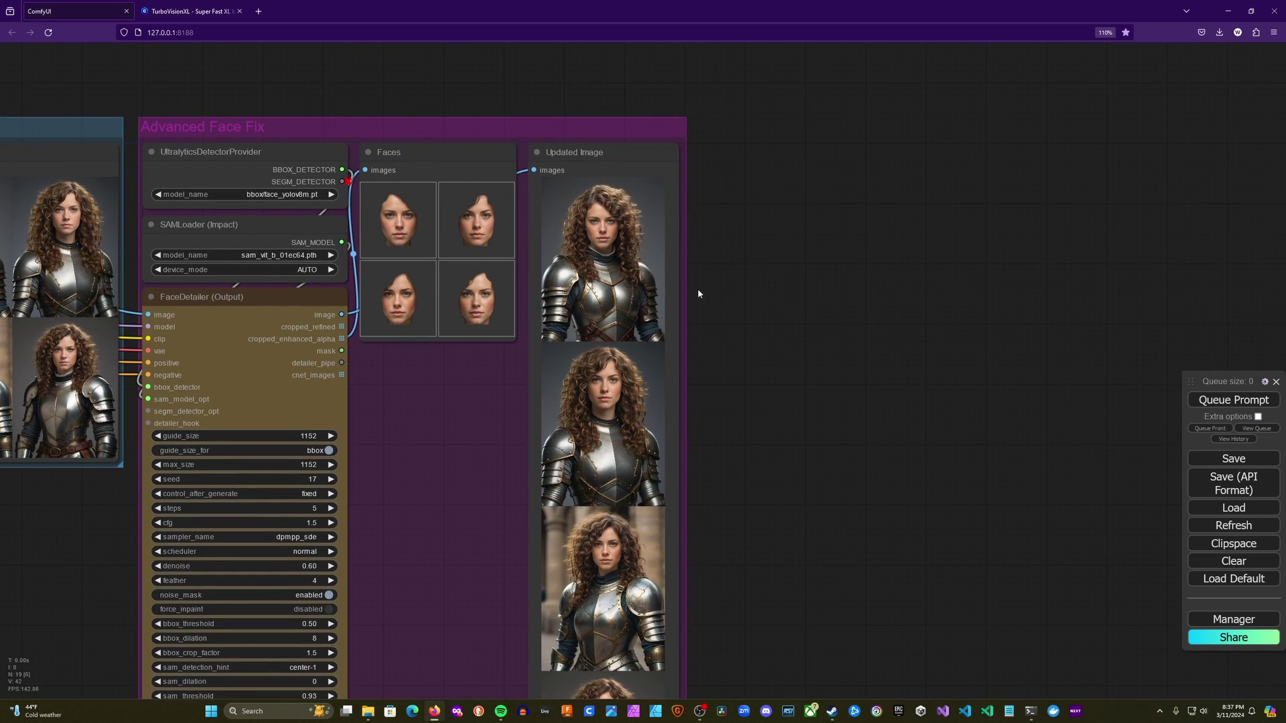
{"action": "scroll", "coordinate": [677, 253], "scroll_direction": "up", "scroll_amount": 5}
{"action": "scroll", "coordinate": [676, 252], "scroll_direction": "up", "scroll_amount": 4}
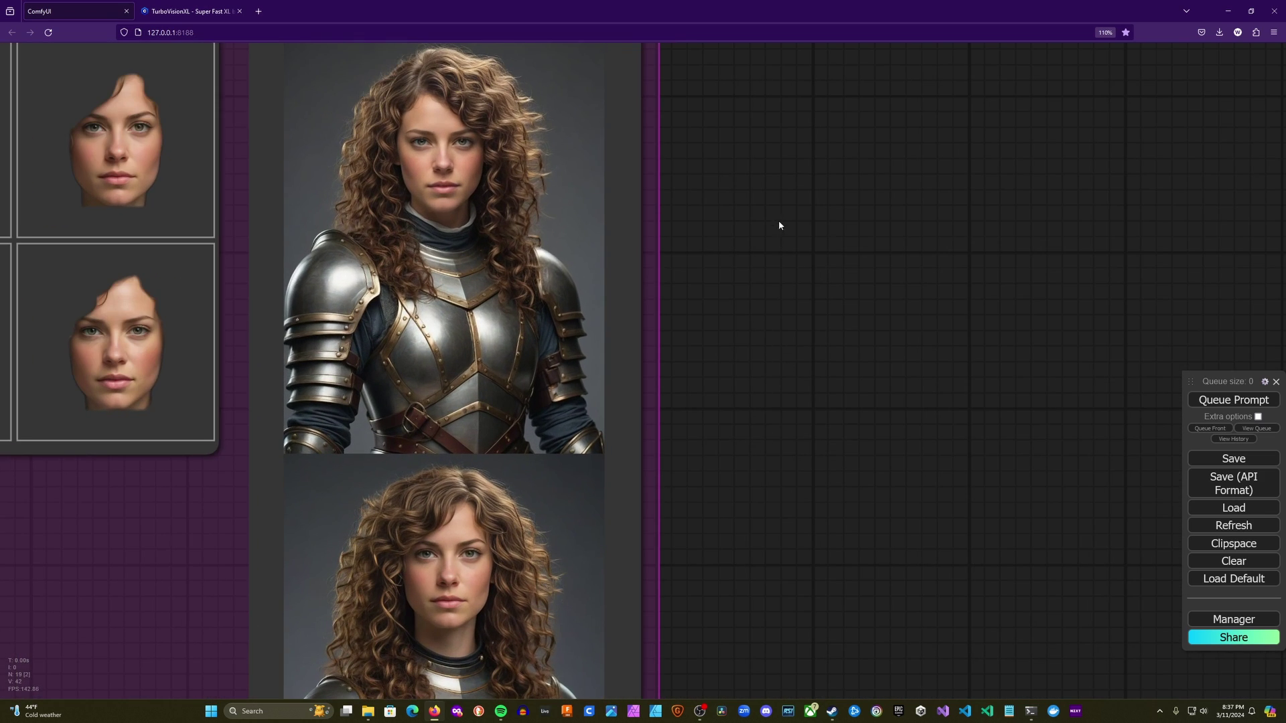
{"action": "scroll", "coordinate": [732, 344], "scroll_direction": "up", "scroll_amount": 5}
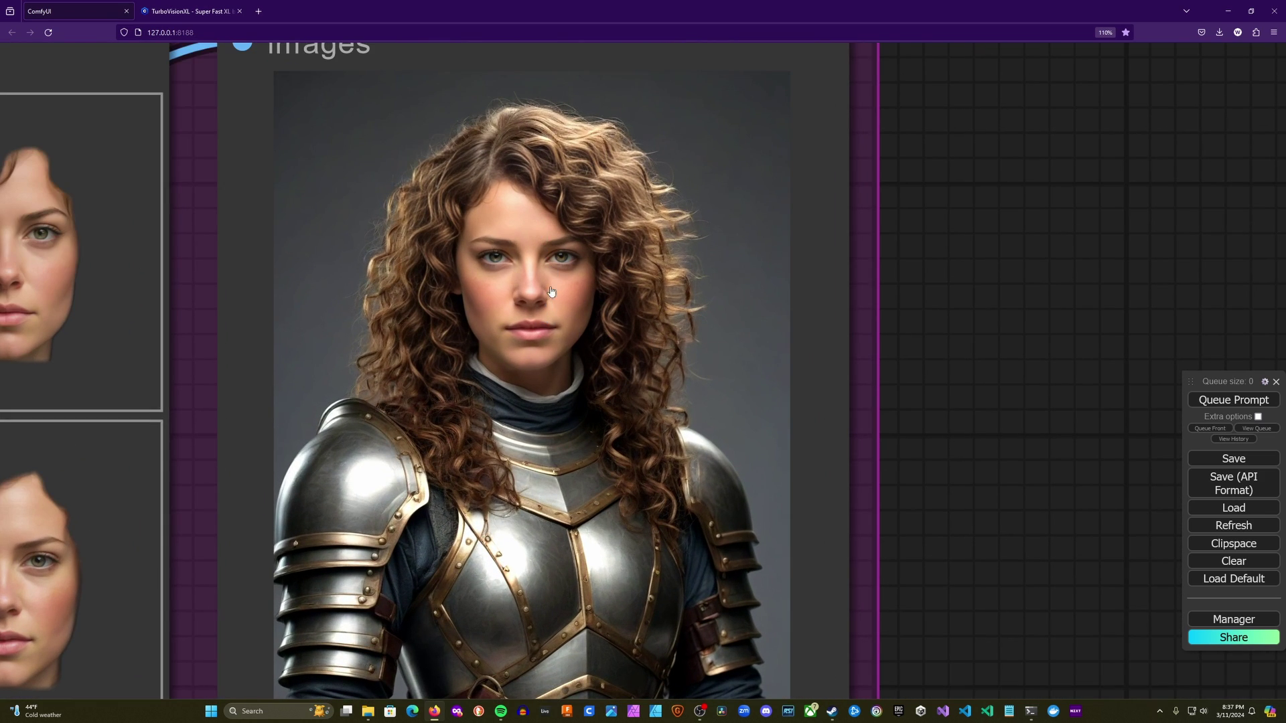
{"action": "left_click_drag", "start_coordinate": [993, 520], "coordinate": [1003, 87]}
{"action": "left_click_drag", "start_coordinate": [904, 526], "coordinate": [991, 219]}
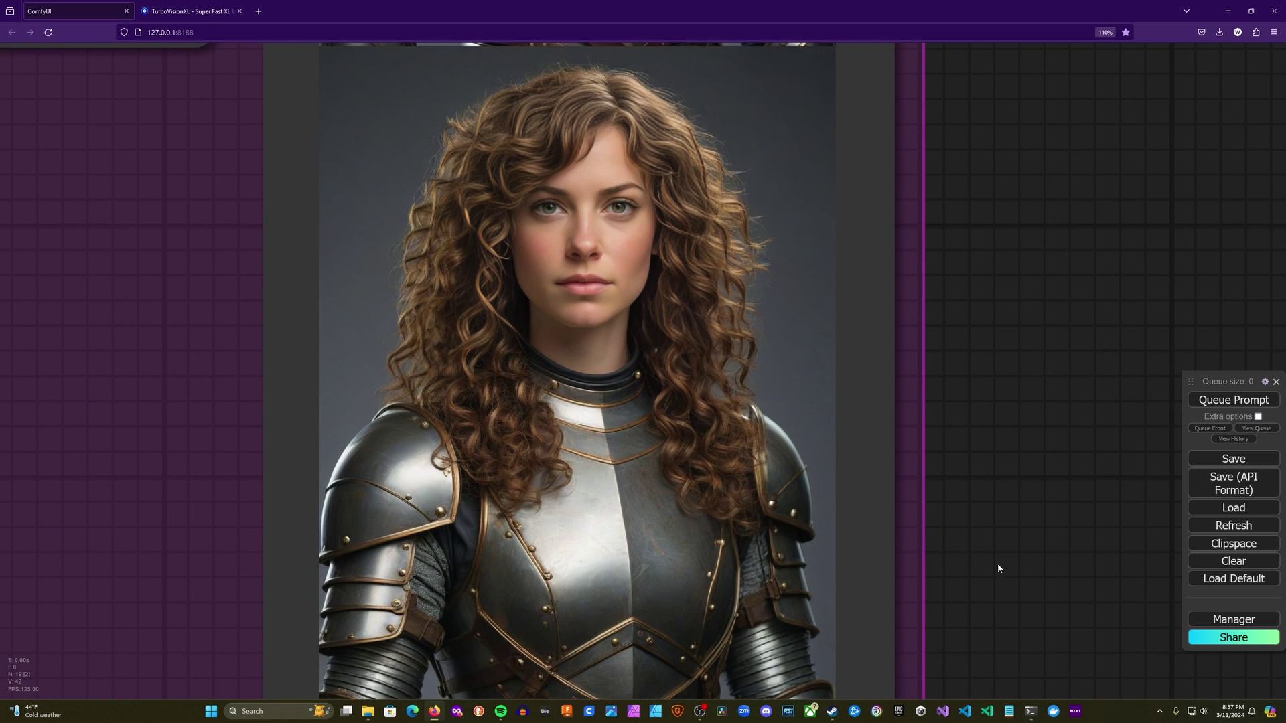
{"action": "left_click_drag", "start_coordinate": [998, 568], "coordinate": [1010, 173]}
{"action": "left_click_drag", "start_coordinate": [991, 420], "coordinate": [922, 221]}
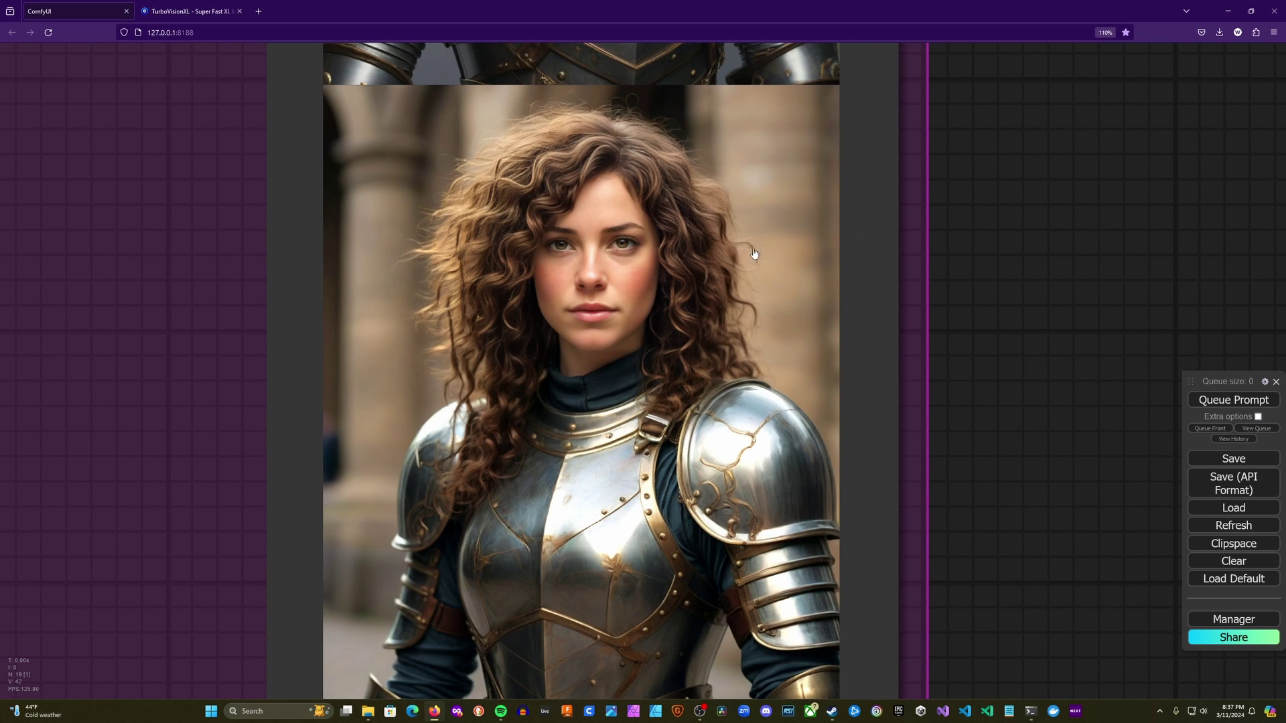
{"action": "left_click_drag", "start_coordinate": [1019, 416], "coordinate": [1047, 336]}
{"action": "left_click_drag", "start_coordinate": [1046, 648], "coordinate": [1038, 138]}
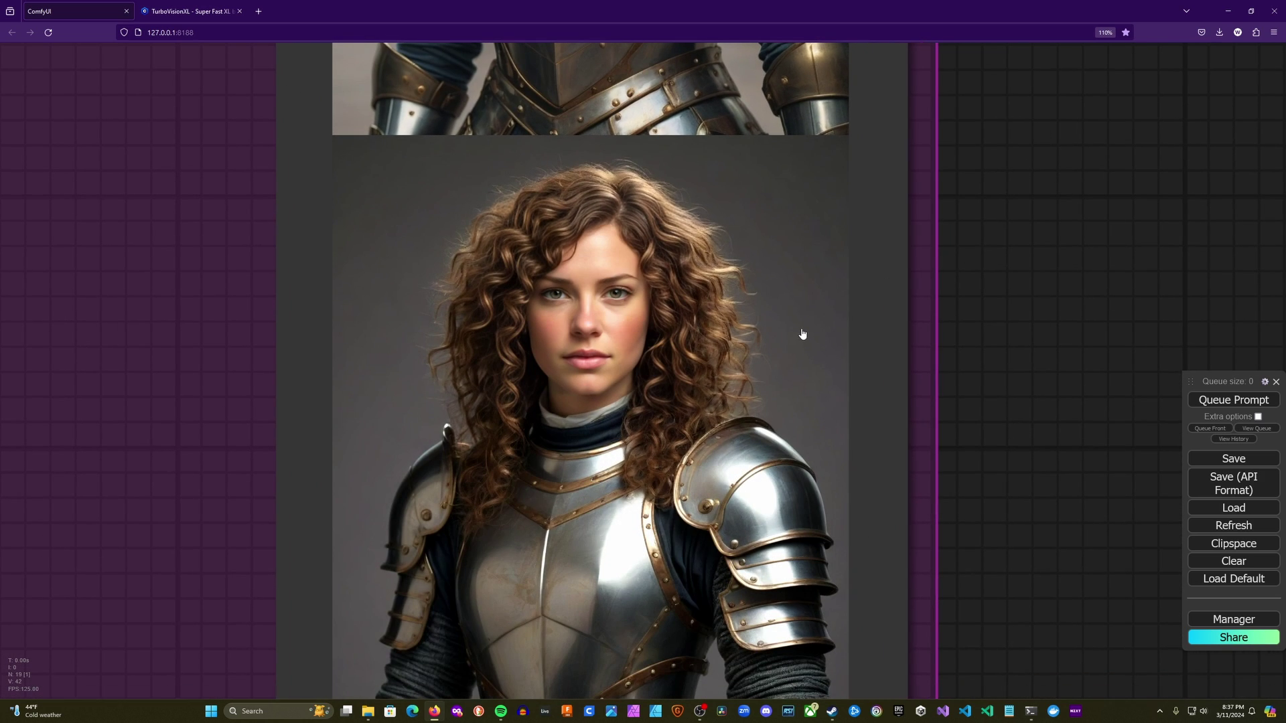
{"action": "scroll", "coordinate": [800, 324], "scroll_direction": "down", "scroll_amount": 8}
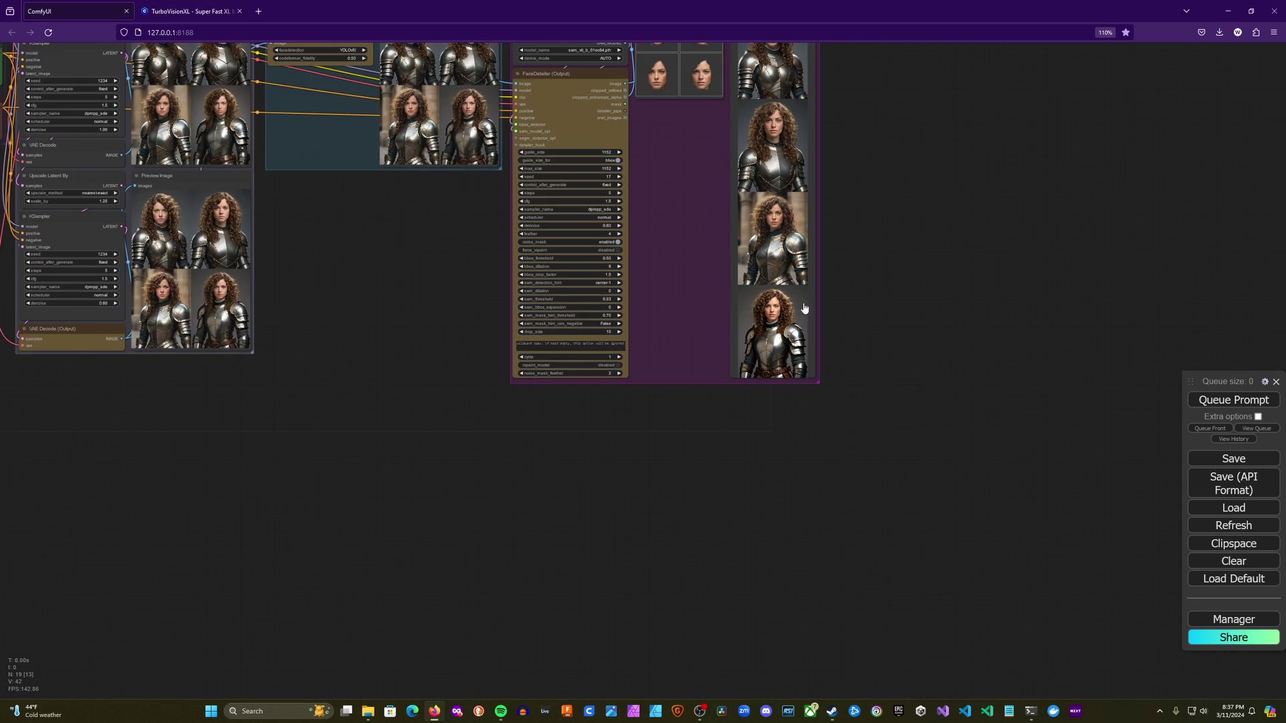
{"action": "left_click_drag", "start_coordinate": [496, 235], "coordinate": [772, 508]}
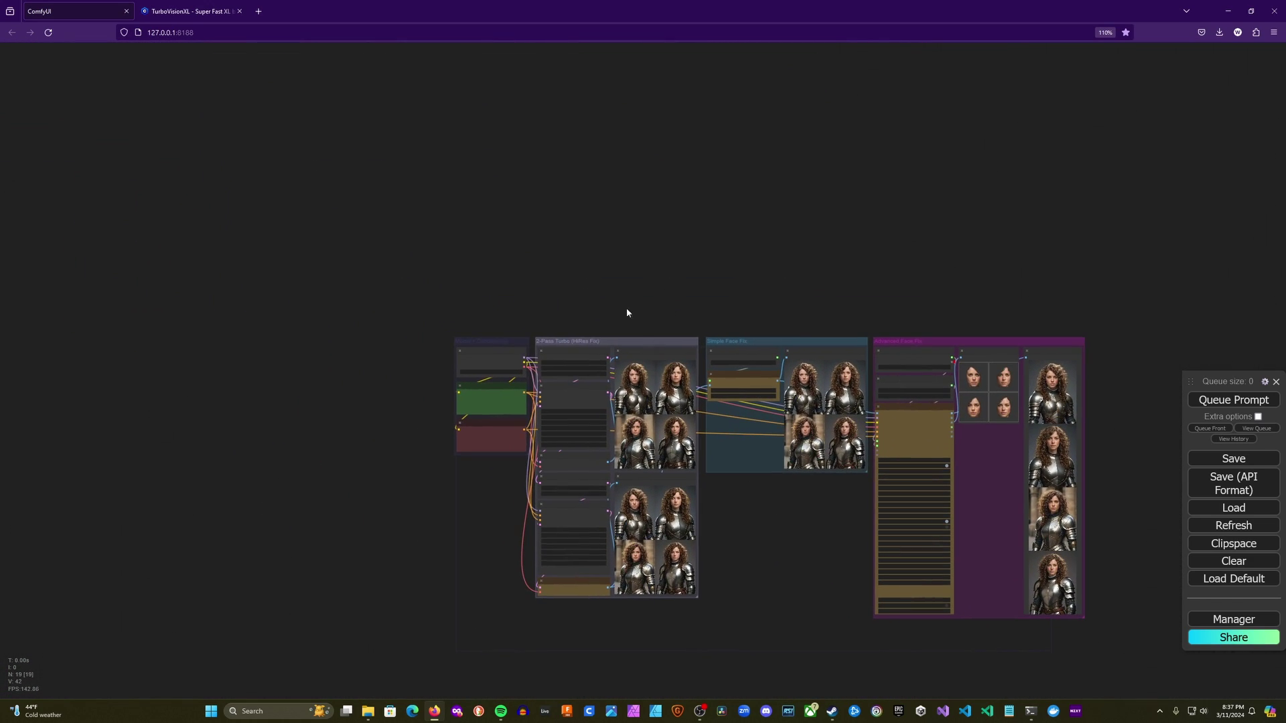
{"action": "scroll", "coordinate": [641, 376], "scroll_direction": "up", "scroll_amount": 10}
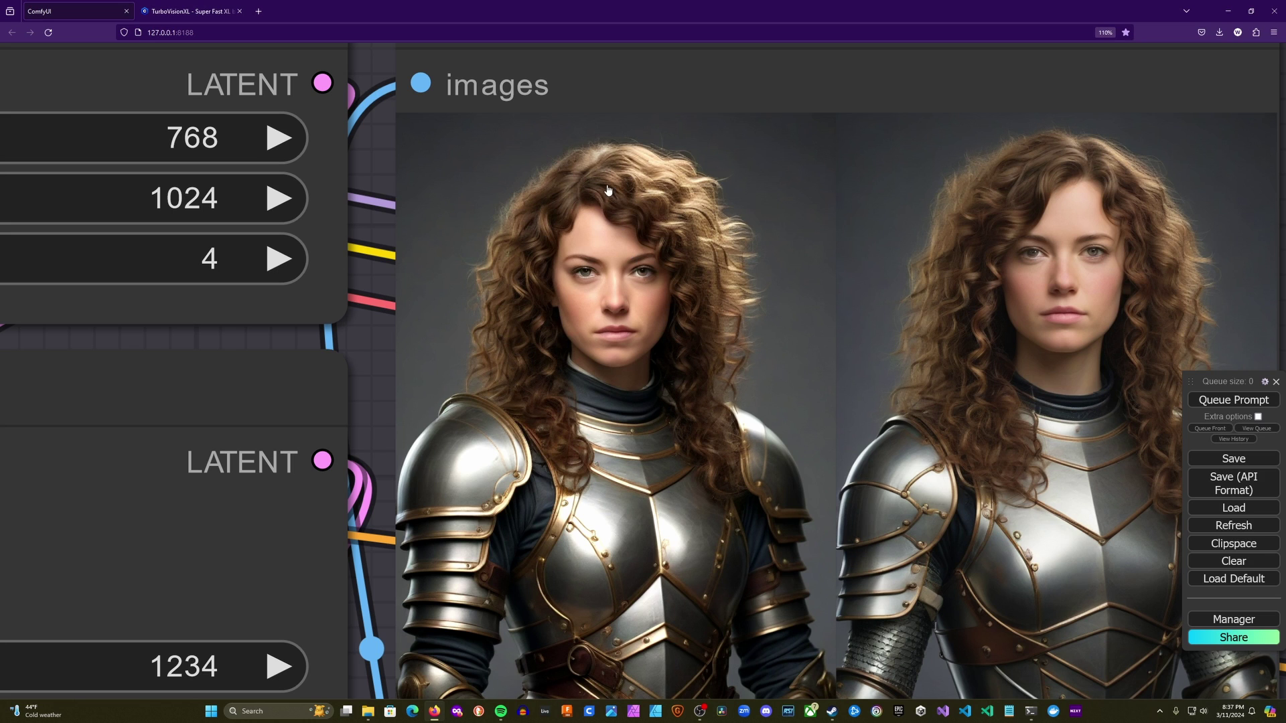
Nudge the first HiRes Preview Image node upward and compare its portraits with the GFPGANv1.4-fixed faces
{"action": "scroll", "coordinate": [404, 373], "scroll_direction": "down", "scroll_amount": 1}
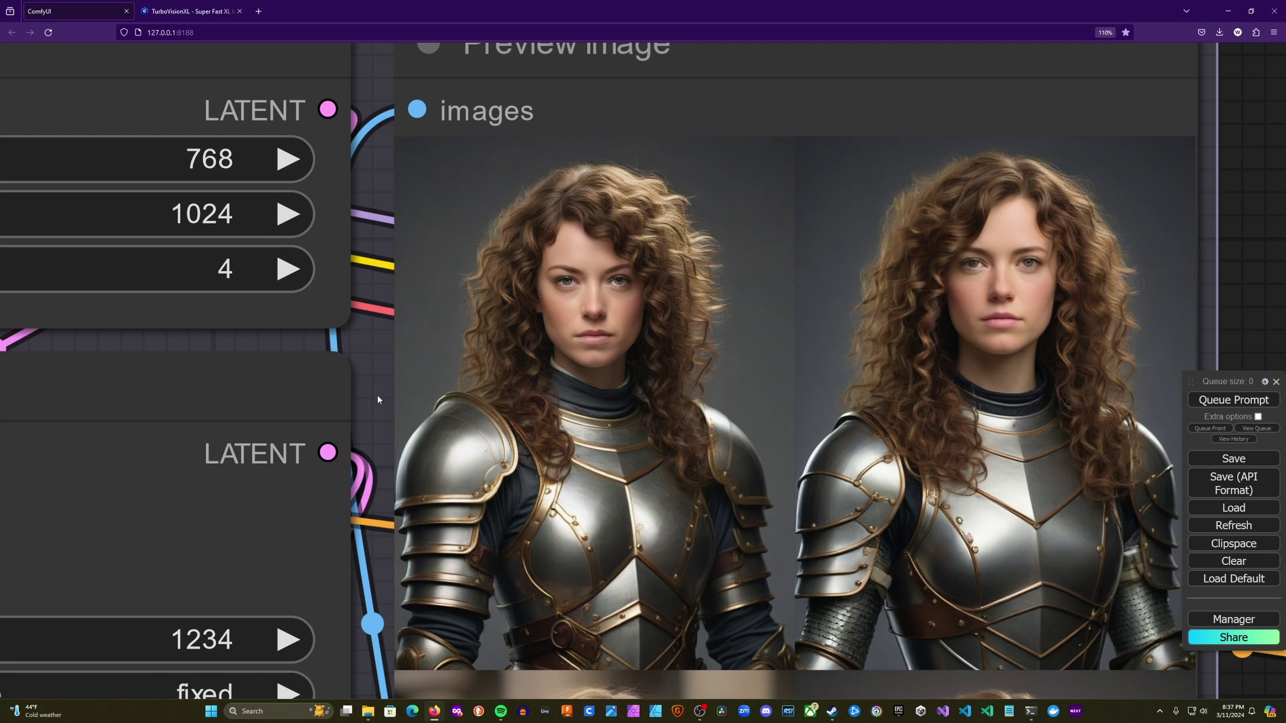
{"action": "left_click_drag", "start_coordinate": [377, 395], "coordinate": [361, 213]}
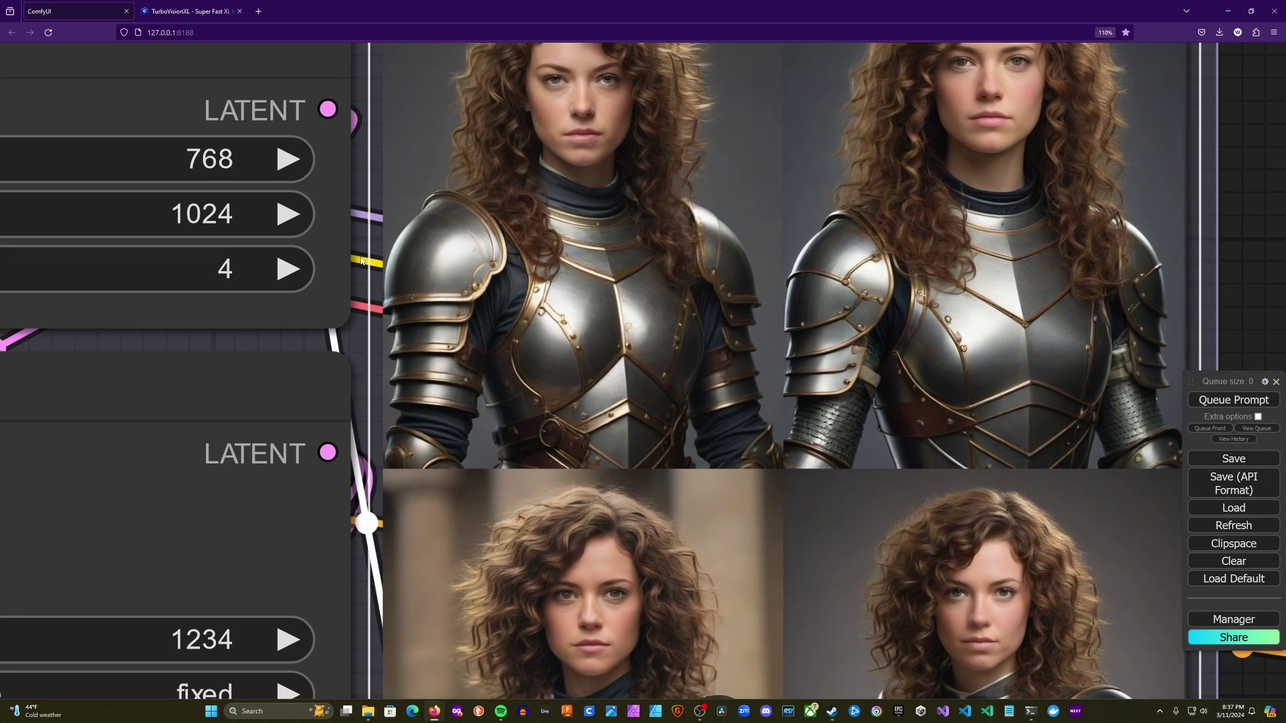
{"action": "scroll", "coordinate": [362, 213], "scroll_direction": "down", "scroll_amount": 6}
{"action": "left_click_drag", "start_coordinate": [846, 566], "coordinate": [843, 123]}
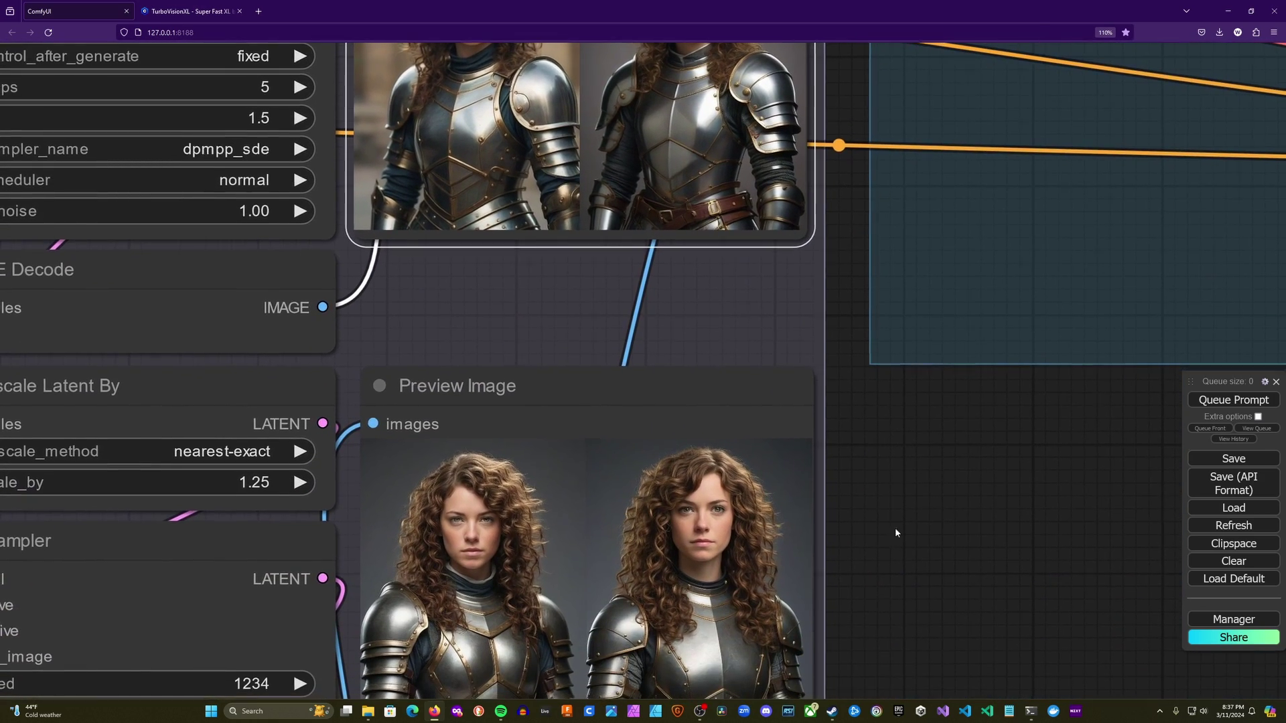
{"action": "left_click_drag", "start_coordinate": [895, 529], "coordinate": [935, 356]}
{"action": "scroll", "coordinate": [541, 361], "scroll_direction": "up", "scroll_amount": 5}
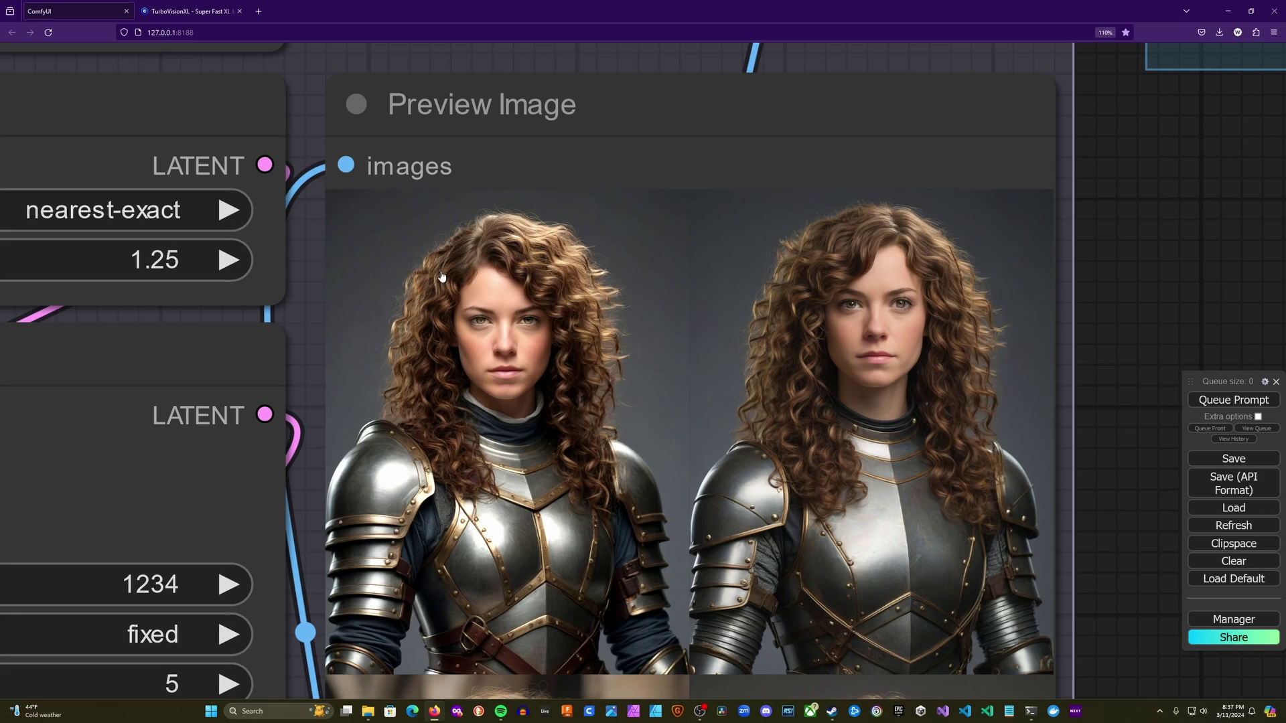
{"action": "scroll", "coordinate": [459, 406], "scroll_direction": "up", "scroll_amount": 1}
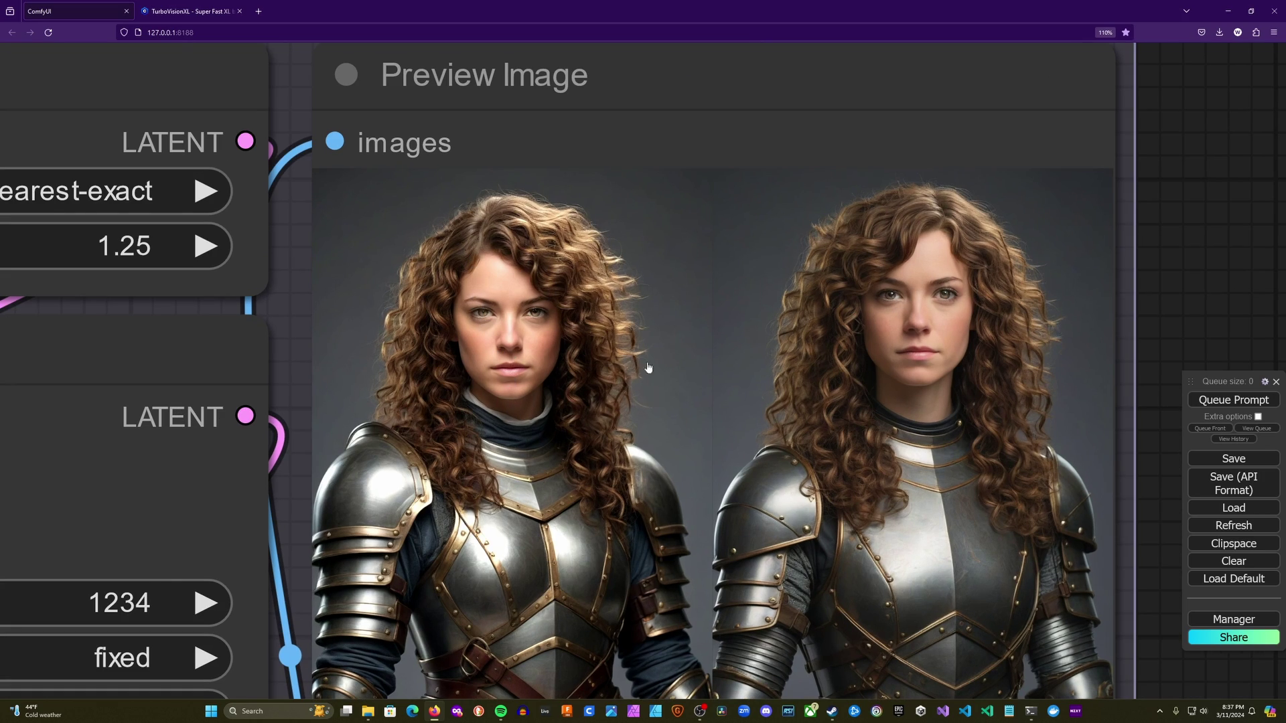
{"action": "scroll", "coordinate": [646, 367], "scroll_direction": "down", "scroll_amount": 8}
{"action": "left_click_drag", "start_coordinate": [899, 379], "coordinate": [577, 678]}
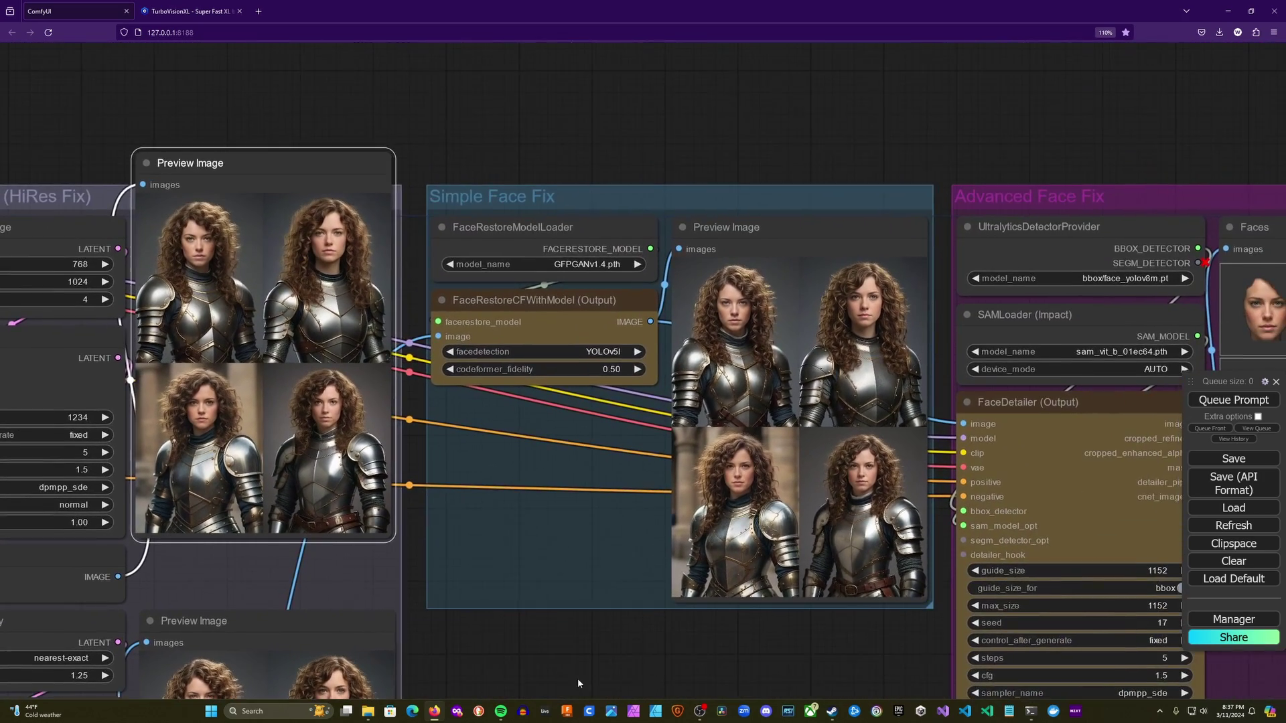
{"action": "scroll", "coordinate": [758, 372], "scroll_direction": "up", "scroll_amount": 14}
{"action": "scroll", "coordinate": [803, 327], "scroll_direction": "up", "scroll_amount": 2}
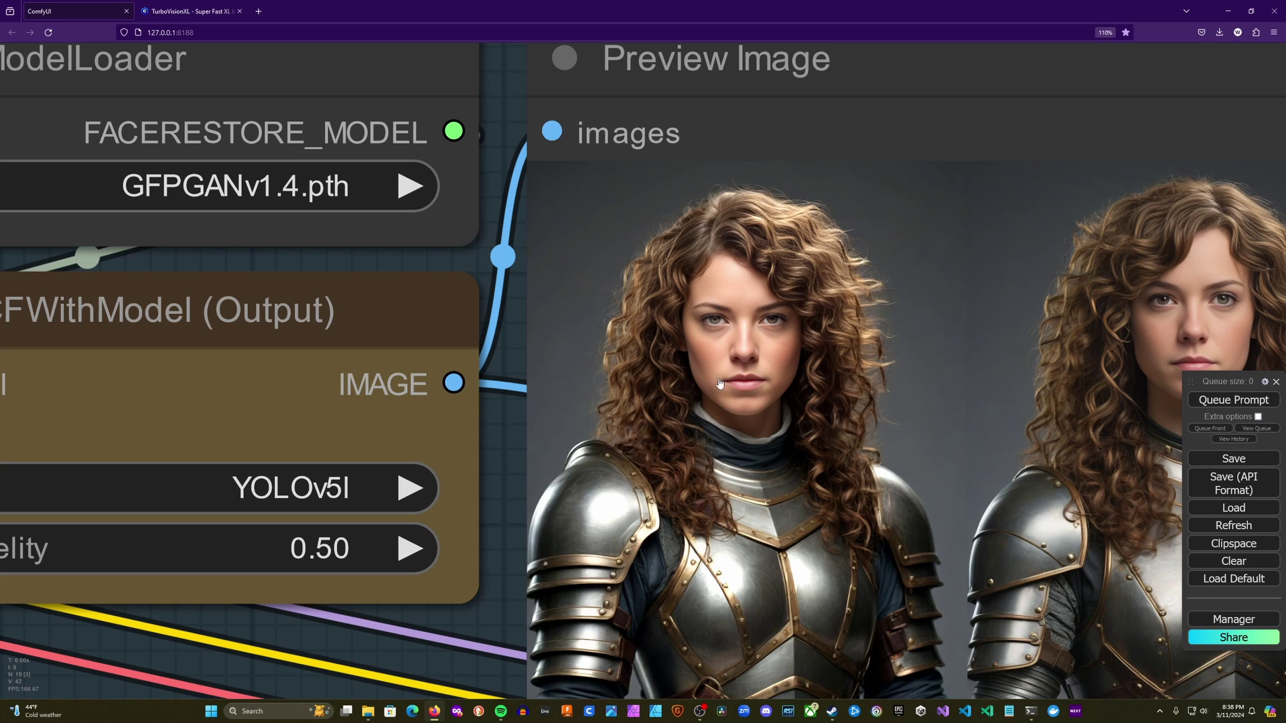
{"action": "scroll", "coordinate": [800, 320], "scroll_direction": "down", "scroll_amount": 8}
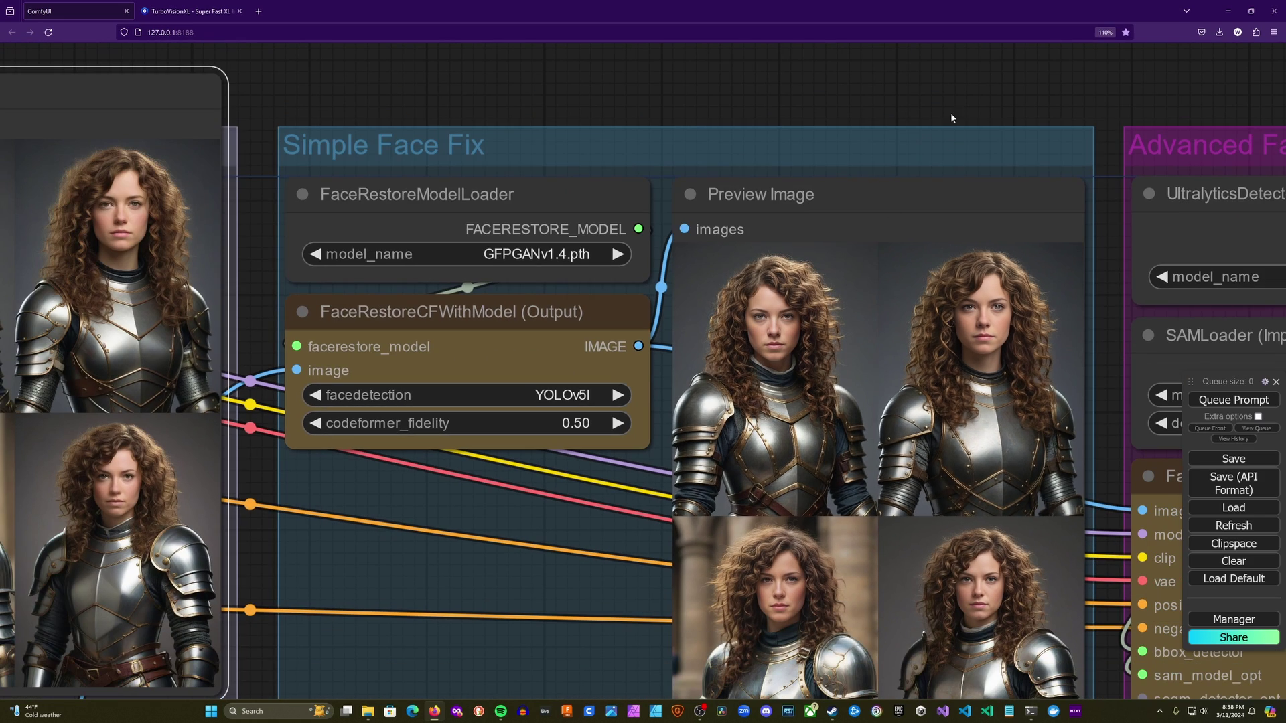
{"action": "left_click_drag", "start_coordinate": [953, 98], "coordinate": [597, 103]}
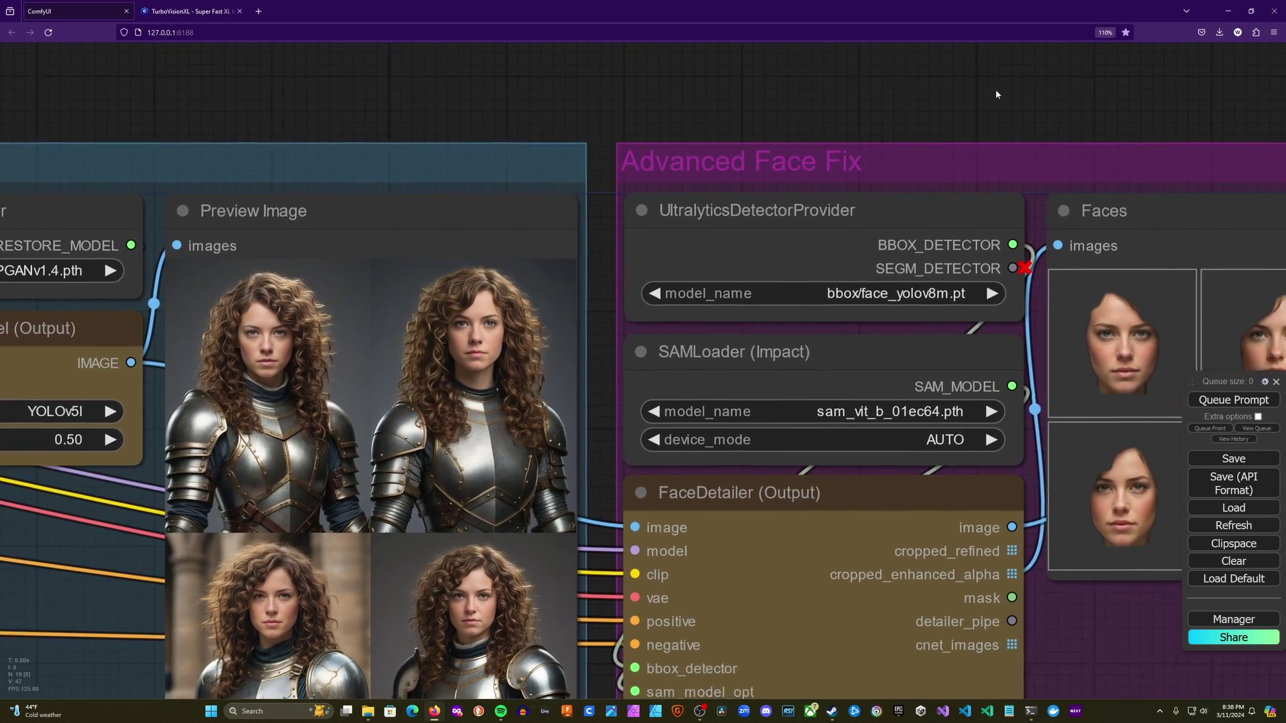
{"action": "left_click_drag", "start_coordinate": [996, 95], "coordinate": [426, 125]}
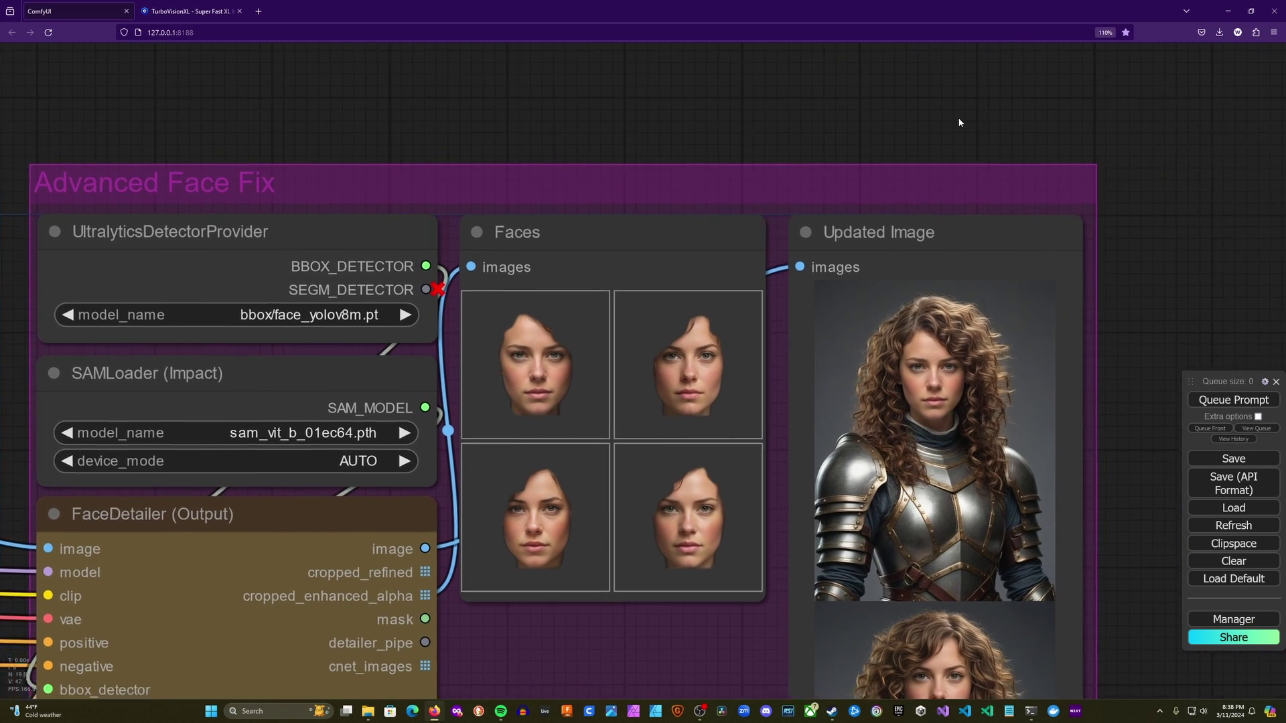
{"action": "left_click_drag", "start_coordinate": [908, 160], "coordinate": [729, 165]}
{"action": "scroll", "coordinate": [703, 345], "scroll_direction": "up", "scroll_amount": 10}
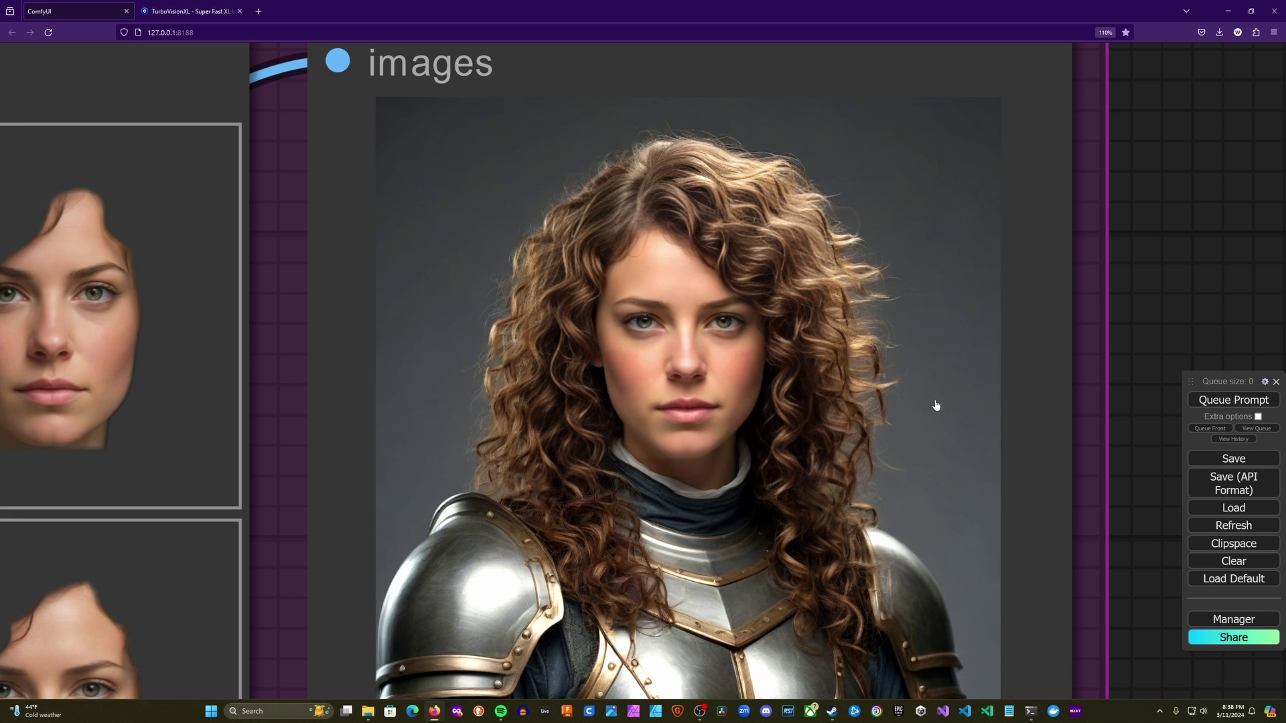
{"action": "scroll", "coordinate": [936, 404], "scroll_direction": "down", "scroll_amount": 20}
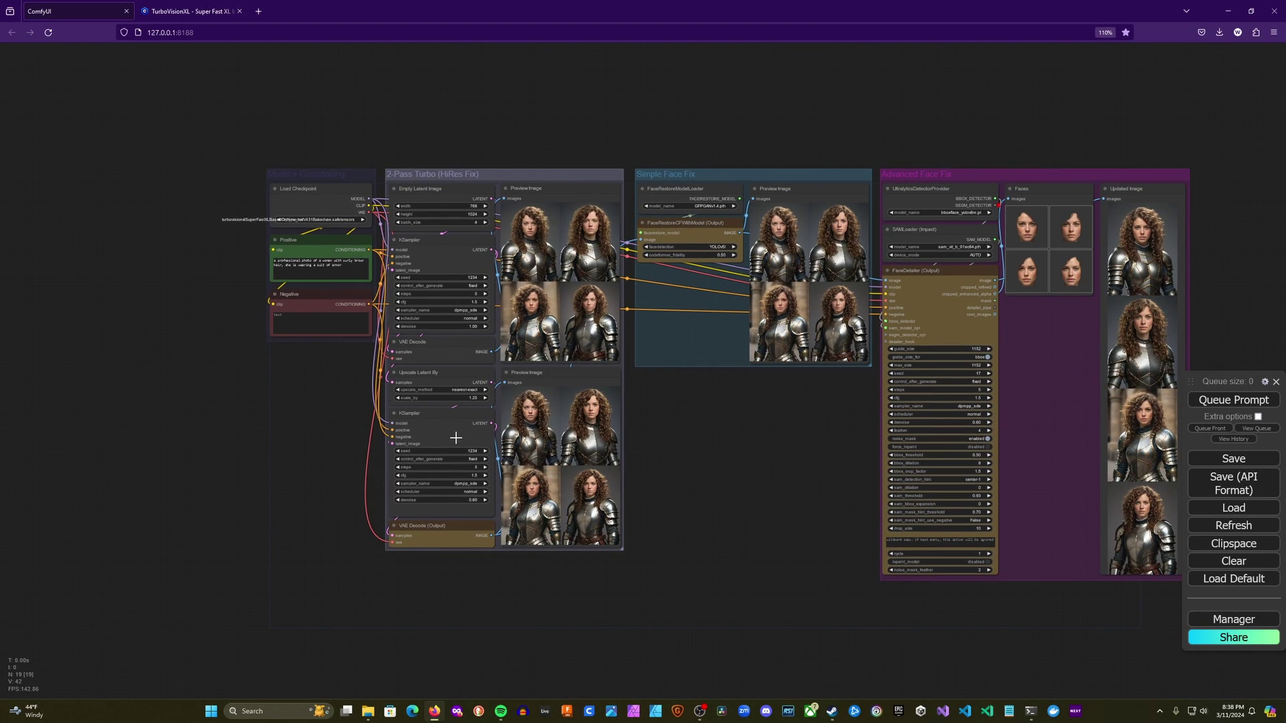
Set the Empty Latent Image size to 1024 wide by 768 high
{"action": "scroll", "coordinate": [459, 231], "scroll_direction": "up", "scroll_amount": 8}
{"action": "left_click", "coordinate": [480, 221]}
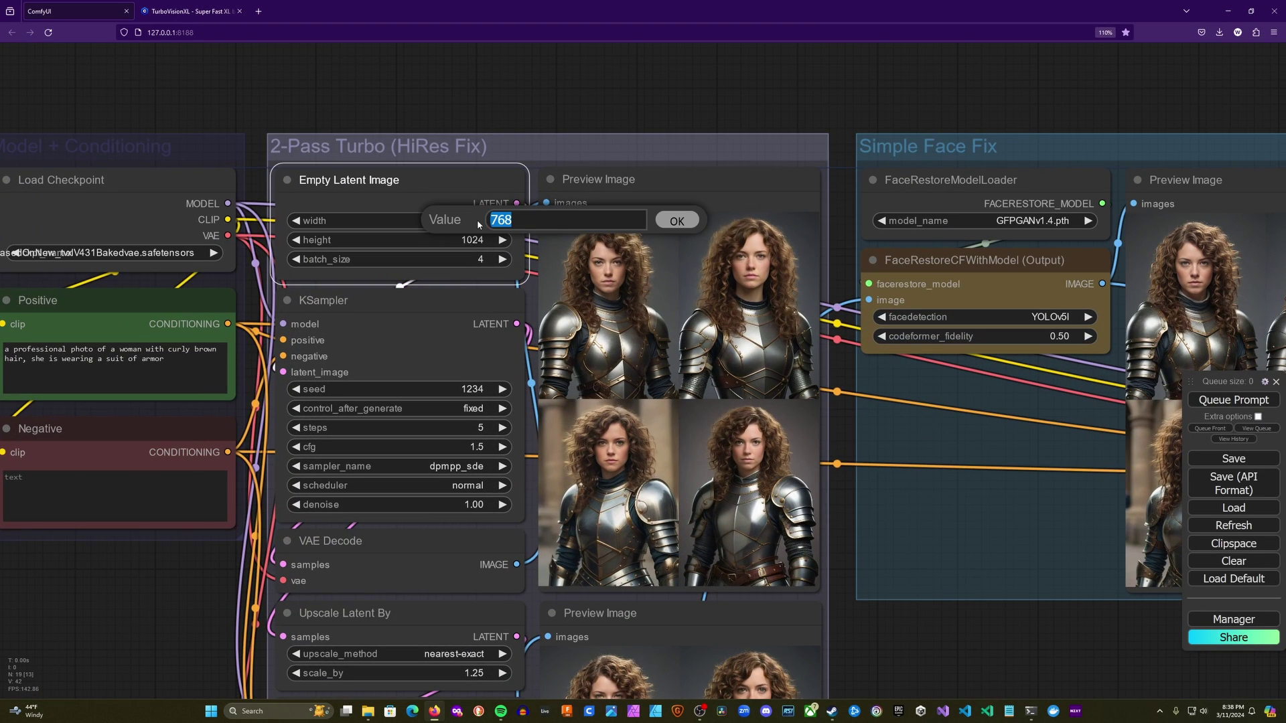
{"action": "type", "text": "1024"}
{"action": "key", "text": "Return"}
{"action": "left_click", "coordinate": [474, 239]}
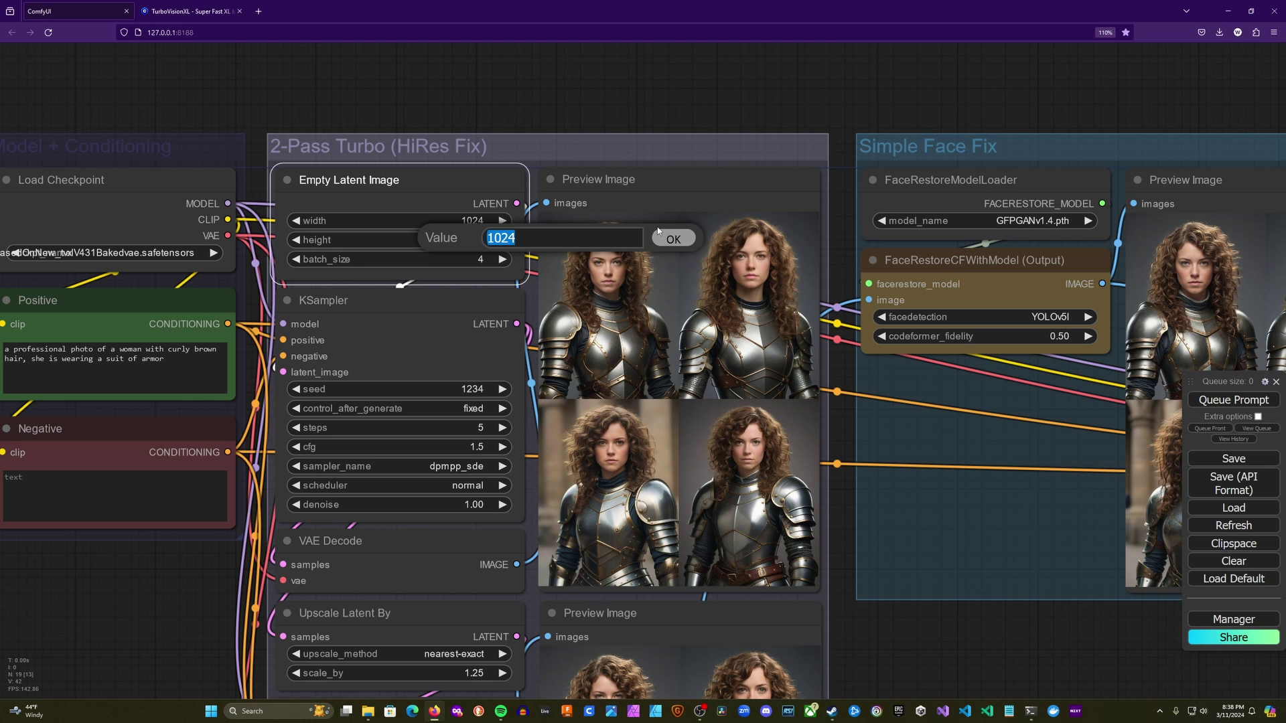
{"action": "type", "text": "768"}
{"action": "left_click", "coordinate": [682, 242]}
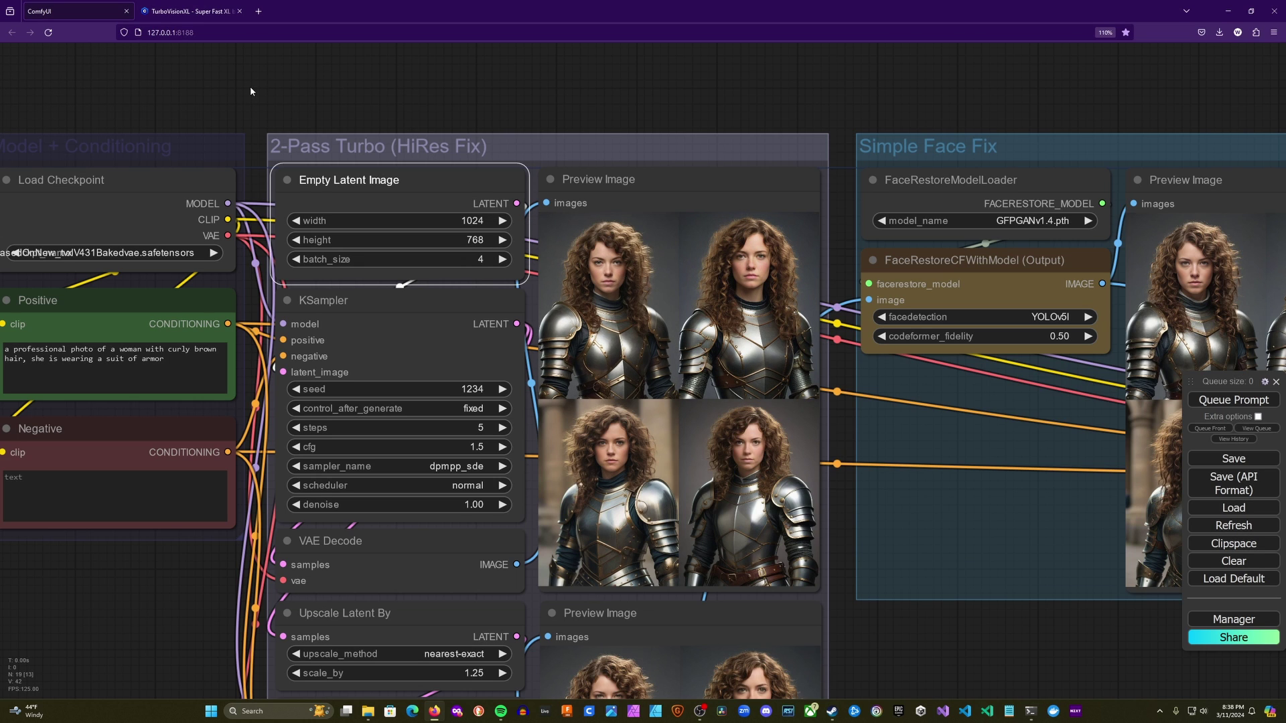
{"action": "left_click_drag", "start_coordinate": [251, 91], "coordinate": [547, 120]}
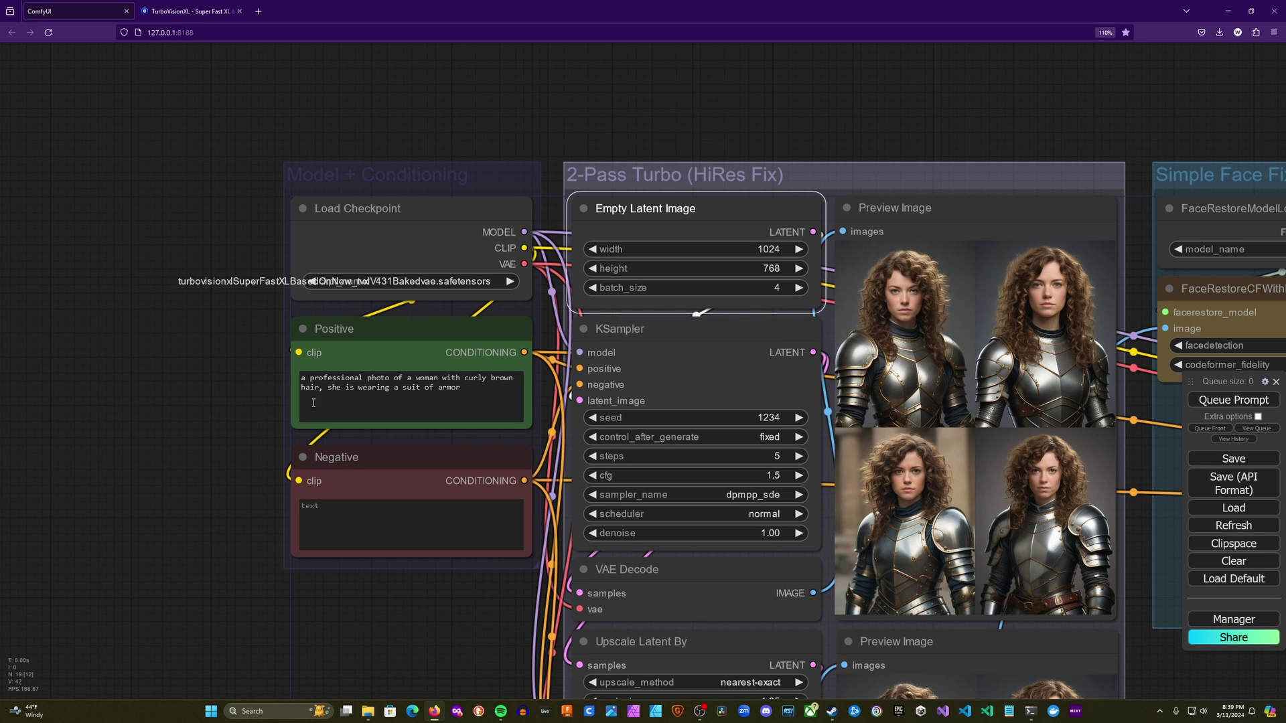
Replace the armored woman description in the positive prompt with 'three people standing in an office'
{"action": "left_click_drag", "start_coordinate": [208, 405], "coordinate": [166, 360]}
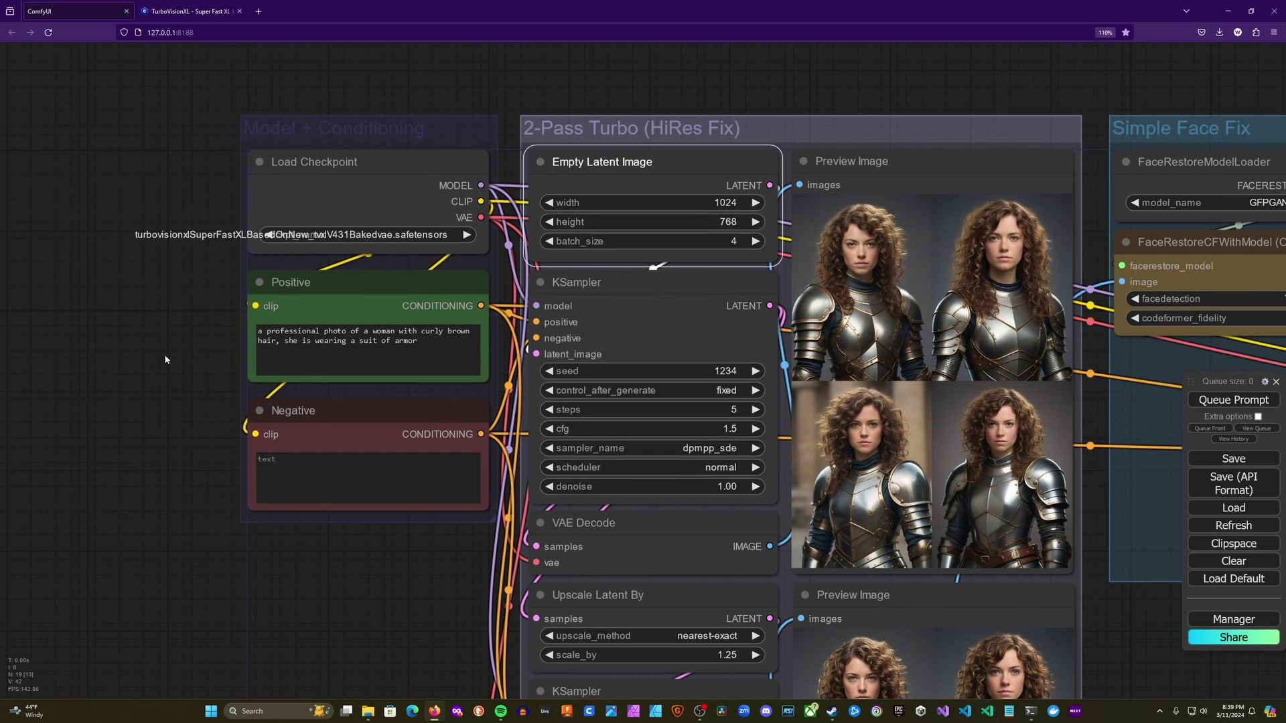
{"action": "left_click_drag", "start_coordinate": [440, 352], "coordinate": [373, 333]}
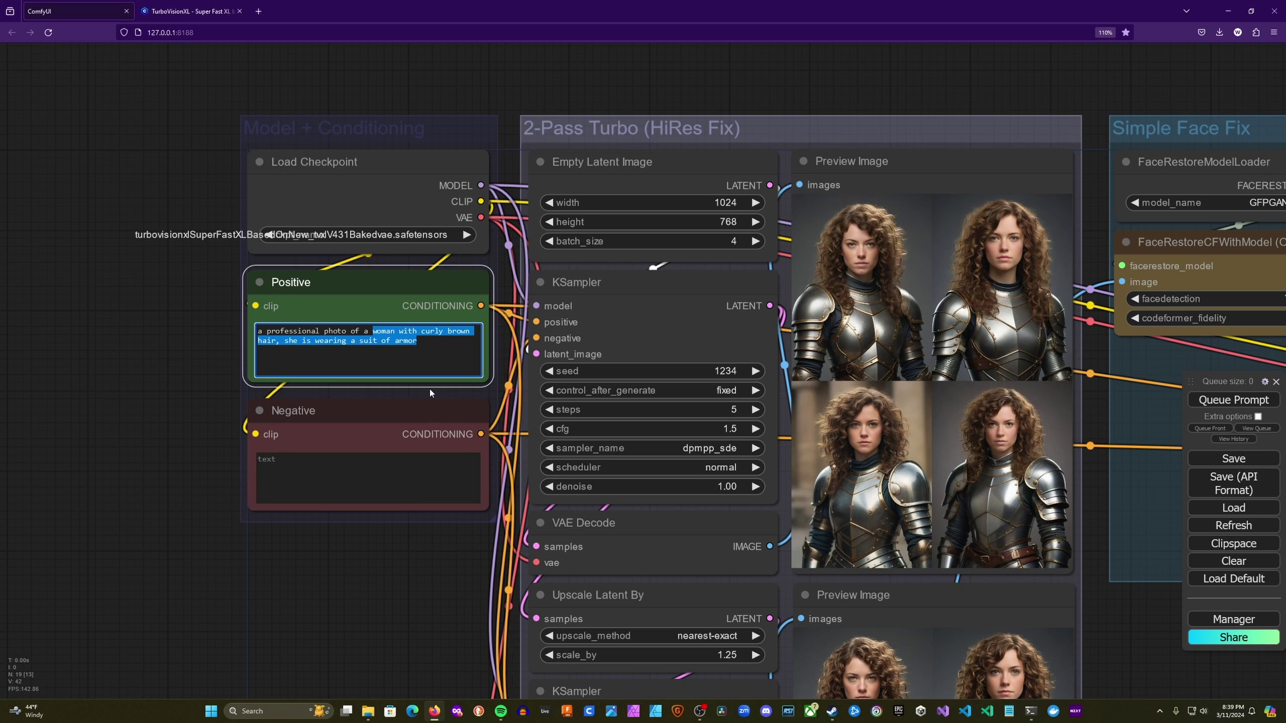
{"action": "key", "text": "BackSpace"}
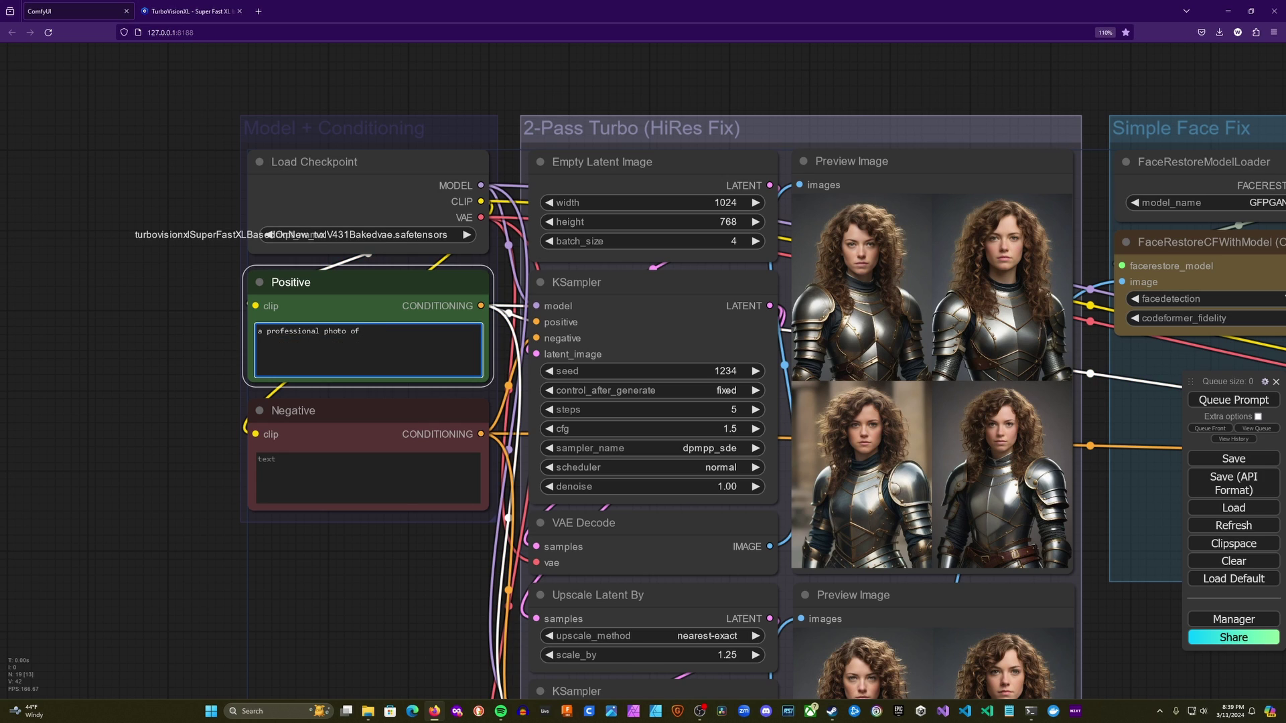
{"action": "type", "text": "three people standing in an office"}
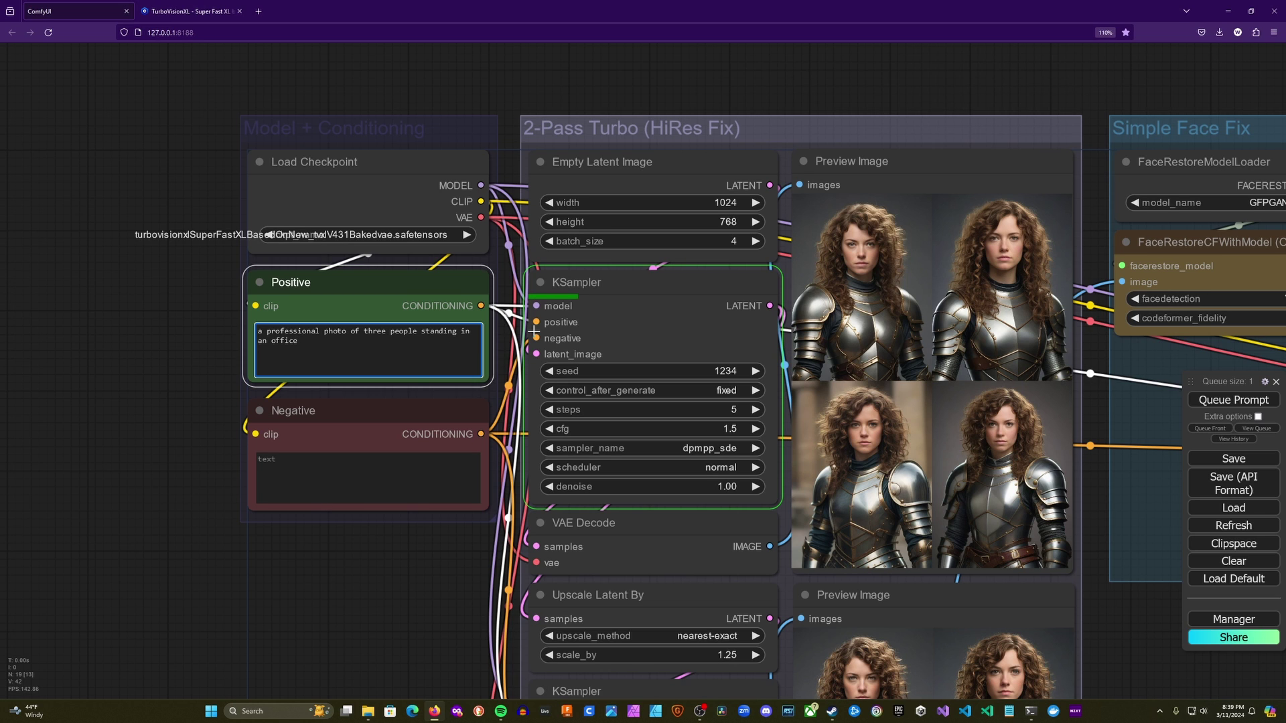
Pan and zoom across the HiRes Fix and Simple Face Fix previews to inspect the four office photos
{"action": "left_click_drag", "start_coordinate": [1064, 217], "coordinate": [817, 187]}
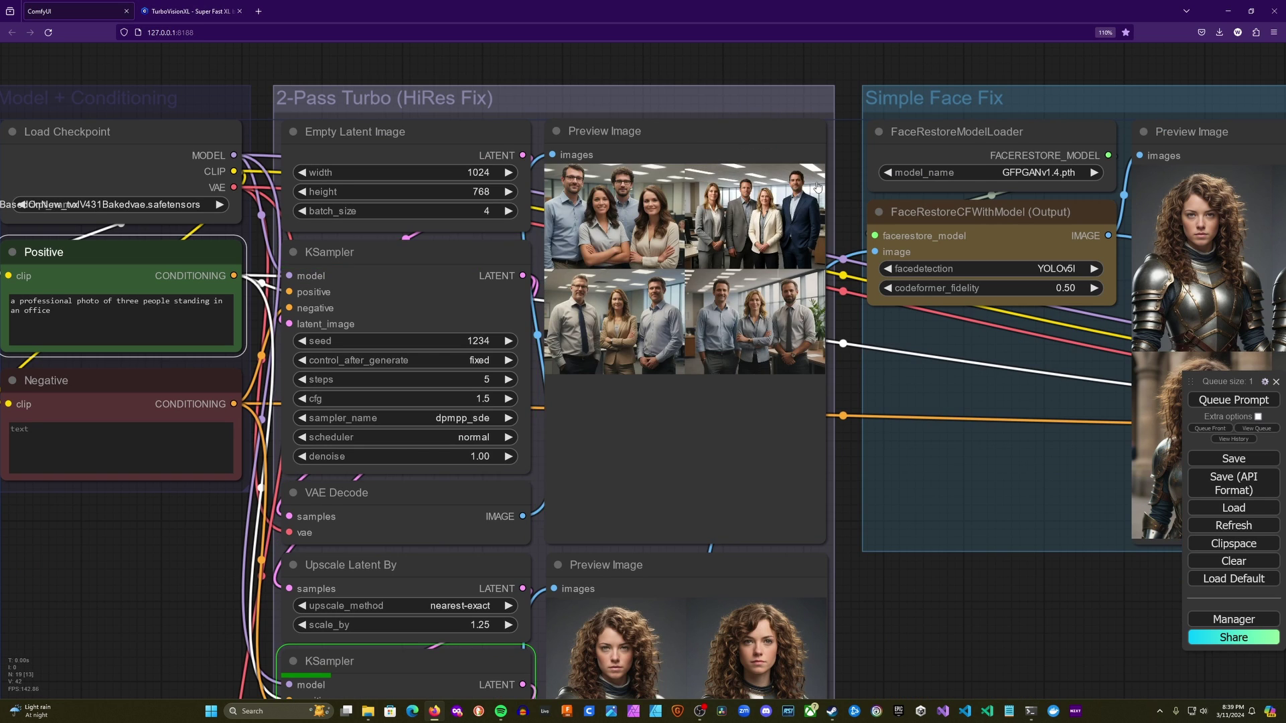
{"action": "scroll", "coordinate": [817, 187], "scroll_direction": "up", "scroll_amount": 8}
{"action": "scroll", "coordinate": [655, 353], "scroll_direction": "up", "scroll_amount": 3}
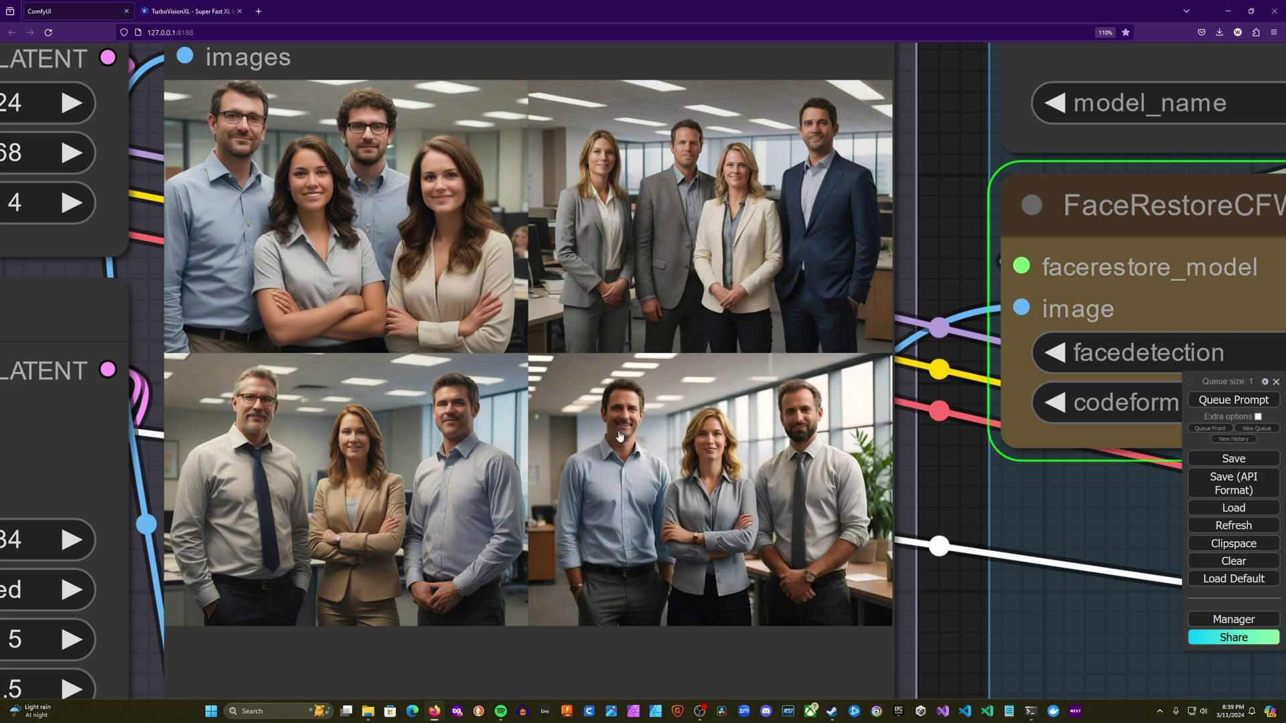
{"action": "scroll", "coordinate": [616, 413], "scroll_direction": "up", "scroll_amount": 3}
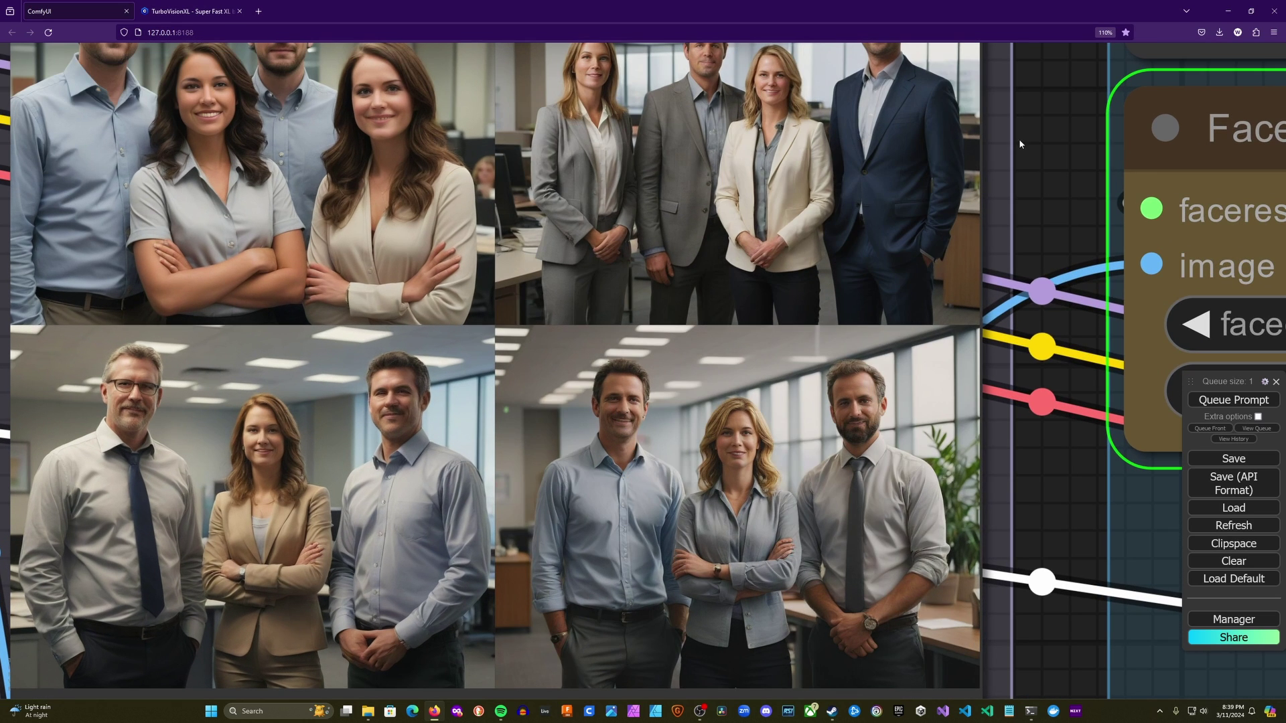
{"action": "scroll", "coordinate": [982, 361], "scroll_direction": "down", "scroll_amount": 8}
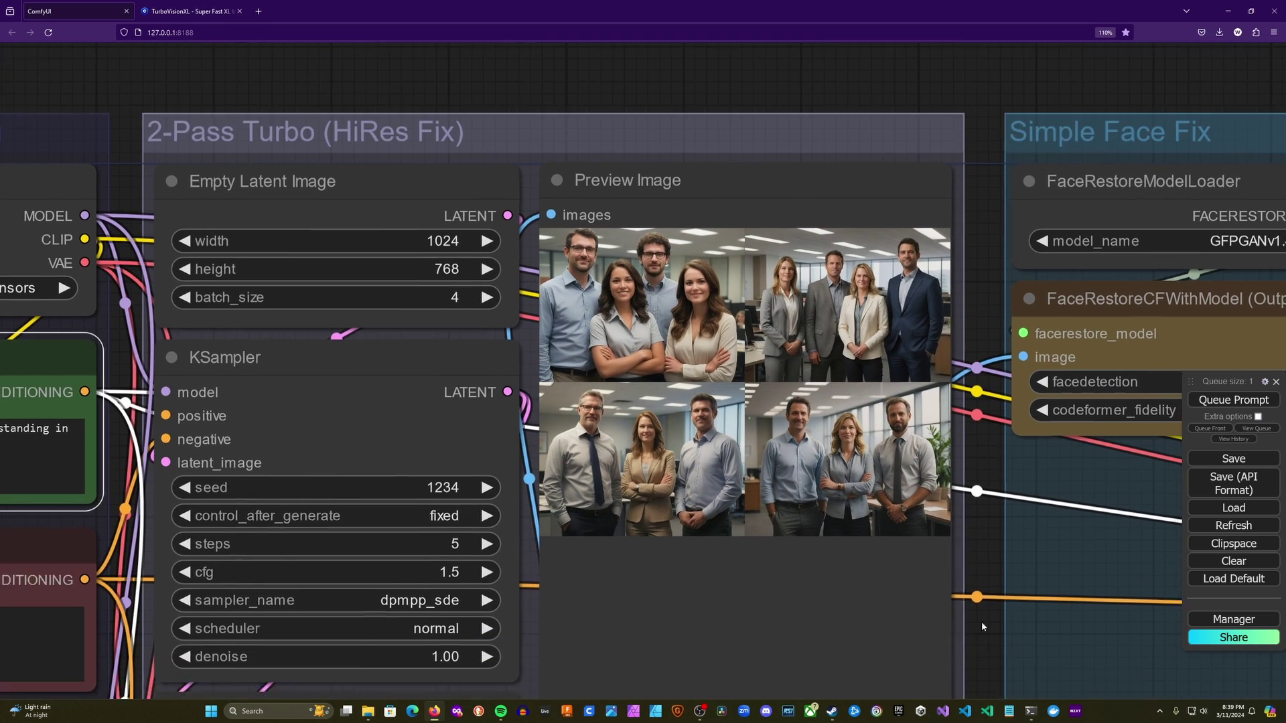
{"action": "left_click_drag", "start_coordinate": [982, 621], "coordinate": [898, 221]}
{"action": "scroll", "coordinate": [917, 468], "scroll_direction": "down", "scroll_amount": 3}
{"action": "scroll", "coordinate": [568, 338], "scroll_direction": "up", "scroll_amount": 3}
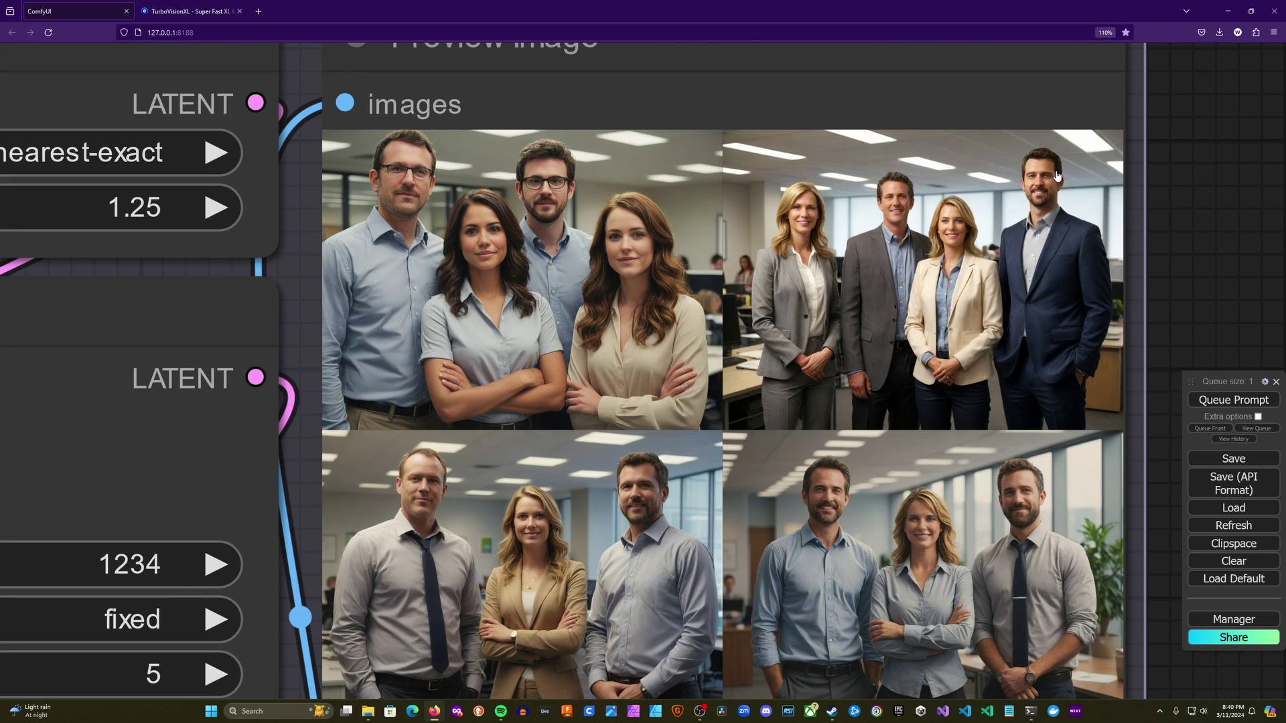
{"action": "scroll", "coordinate": [570, 576], "scroll_direction": "up", "scroll_amount": 3}
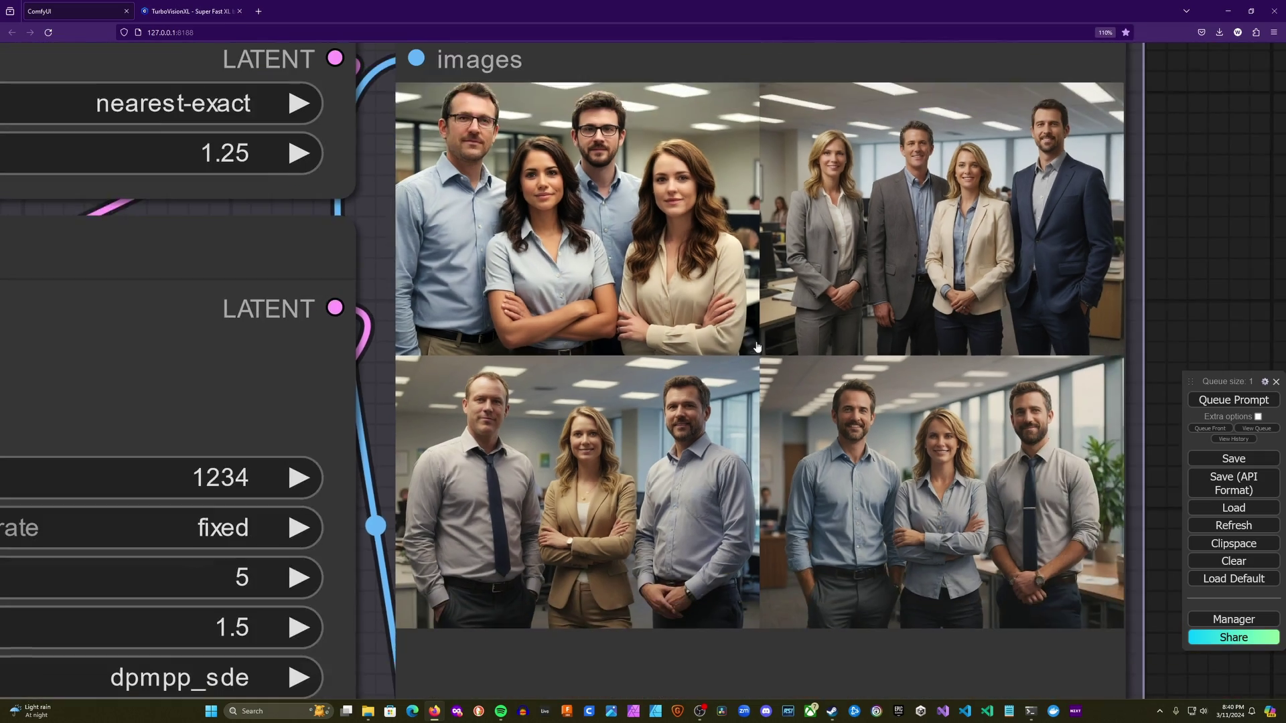
{"action": "scroll", "coordinate": [748, 308], "scroll_direction": "down", "scroll_amount": 7}
{"action": "scroll", "coordinate": [1138, 246], "scroll_direction": "down", "scroll_amount": 3}
{"action": "left_click_drag", "start_coordinate": [1139, 247], "coordinate": [835, 617]}
Zoom into the Simple Face Fix office photos, then pan to the Advanced Face Fix Faces and Updated Image nodes
{"action": "left_click_drag", "start_coordinate": [963, 627], "coordinate": [543, 702]}
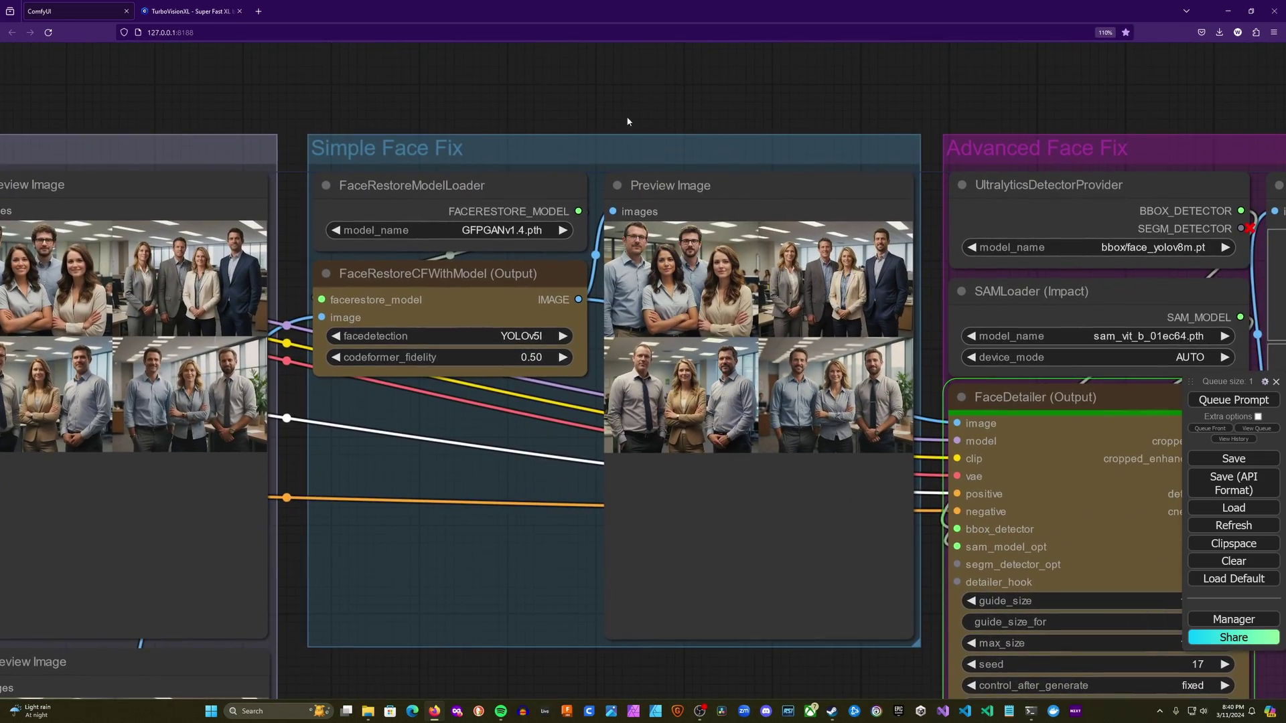
{"action": "scroll", "coordinate": [720, 384], "scroll_direction": "up", "scroll_amount": 9}
{"action": "scroll", "coordinate": [720, 384], "scroll_direction": "up", "scroll_amount": 1}
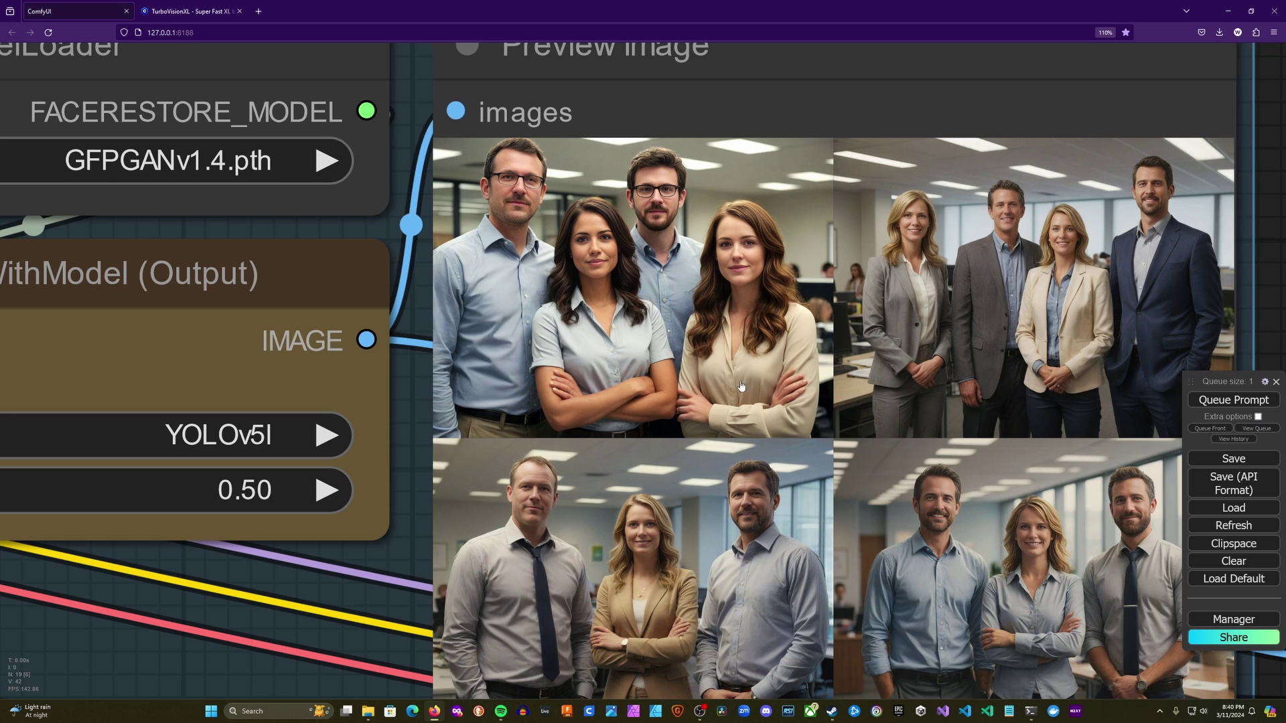
{"action": "left_click_drag", "start_coordinate": [1276, 332], "coordinate": [1108, 323]}
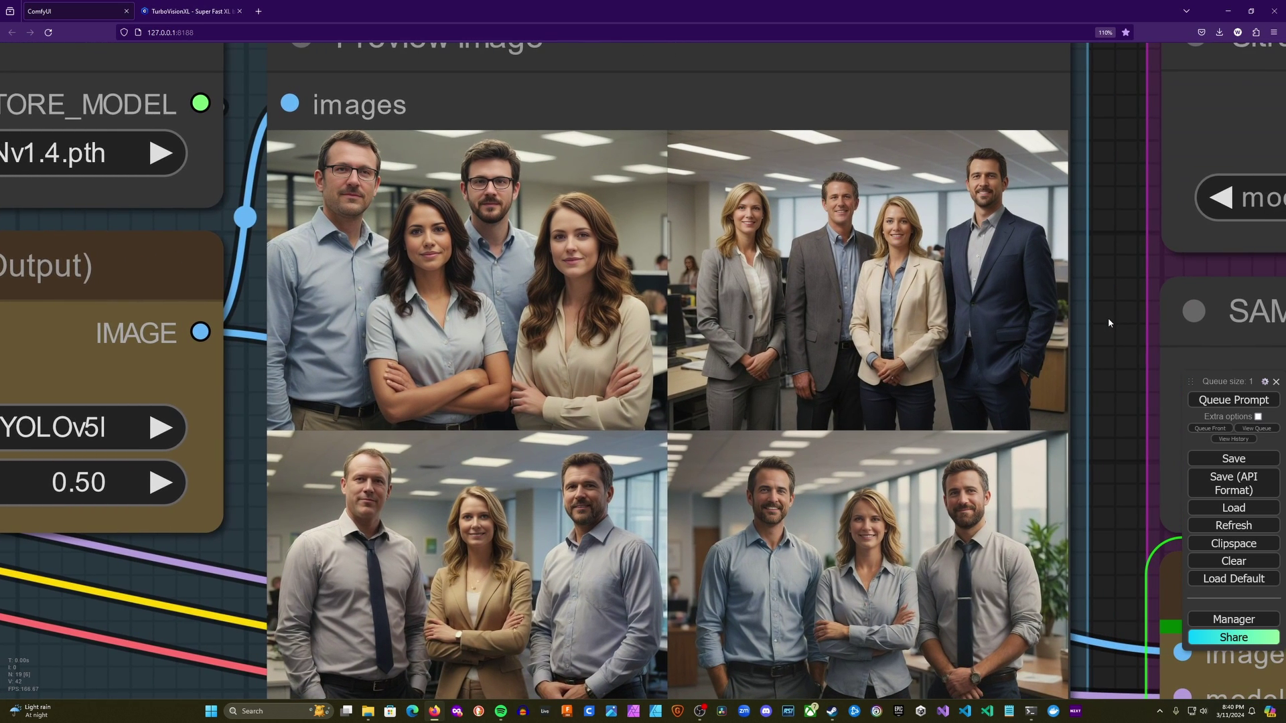
{"action": "scroll", "coordinate": [1108, 323], "scroll_direction": "down", "scroll_amount": 10}
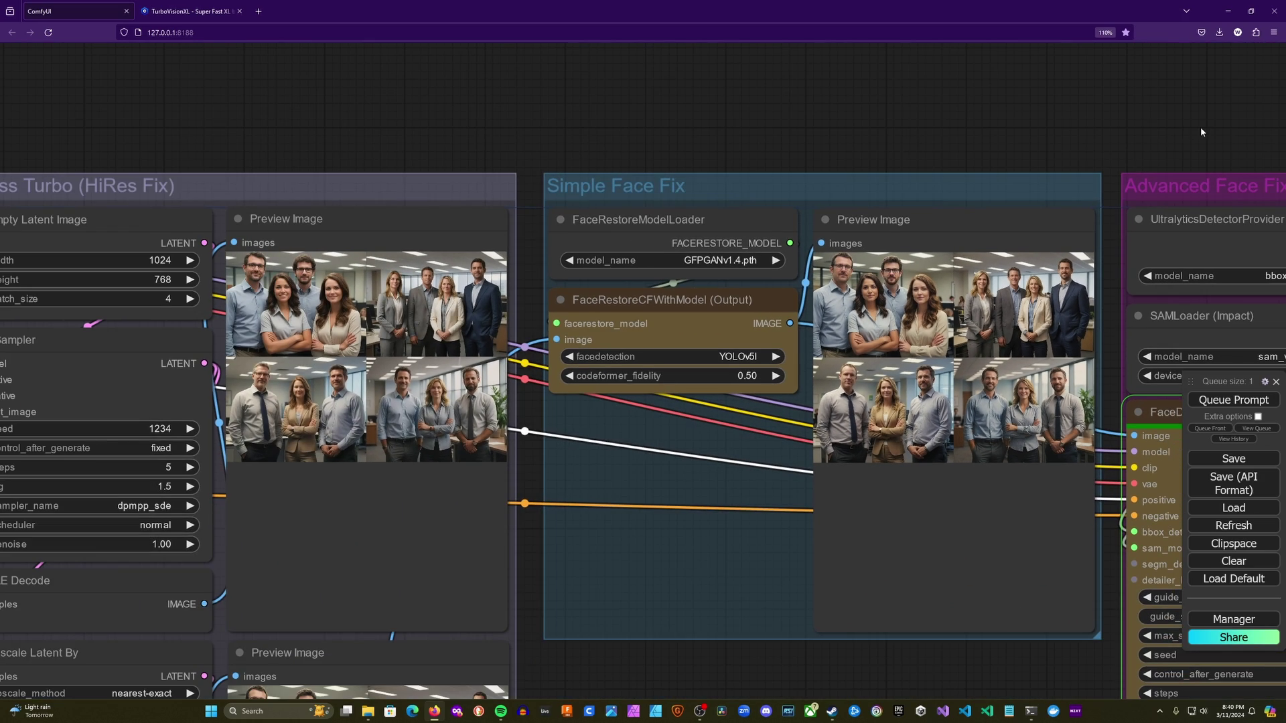
{"action": "left_click_drag", "start_coordinate": [1200, 127], "coordinate": [709, 90]}
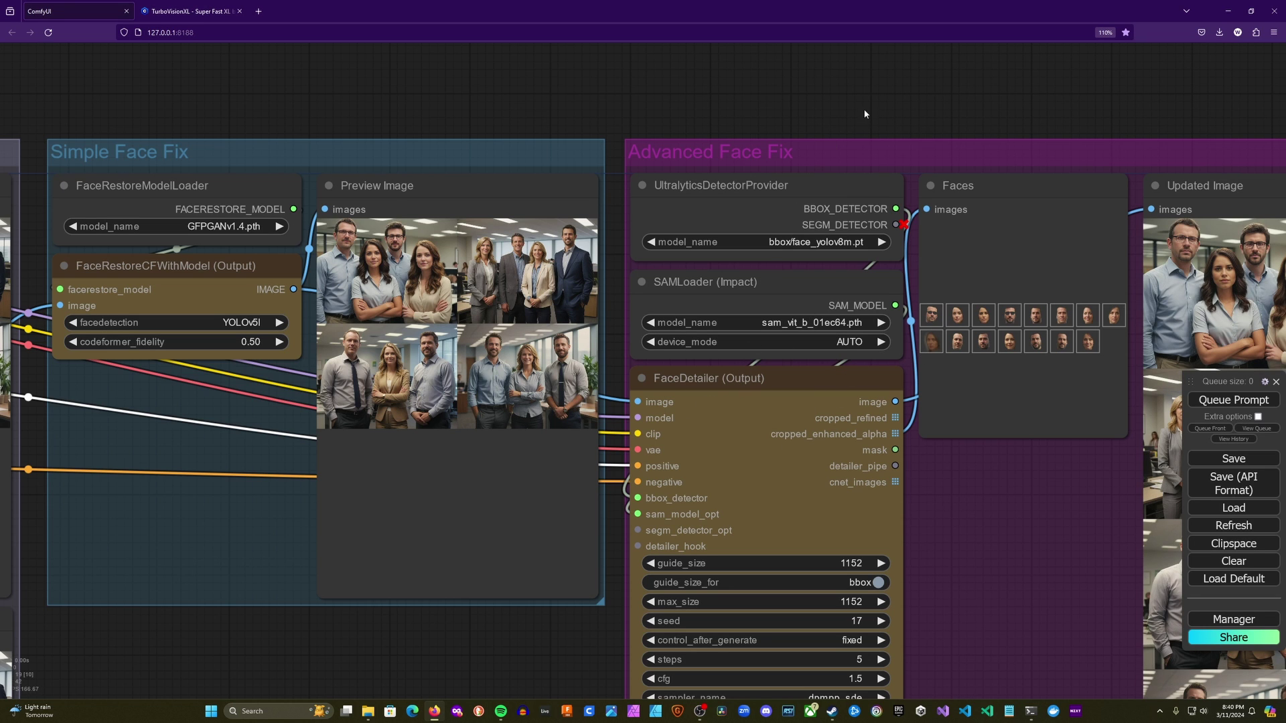
{"action": "scroll", "coordinate": [753, 347], "scroll_direction": "right", "scroll_amount": 5}
{"action": "scroll", "coordinate": [735, 159], "scroll_direction": "right", "scroll_amount": 1}
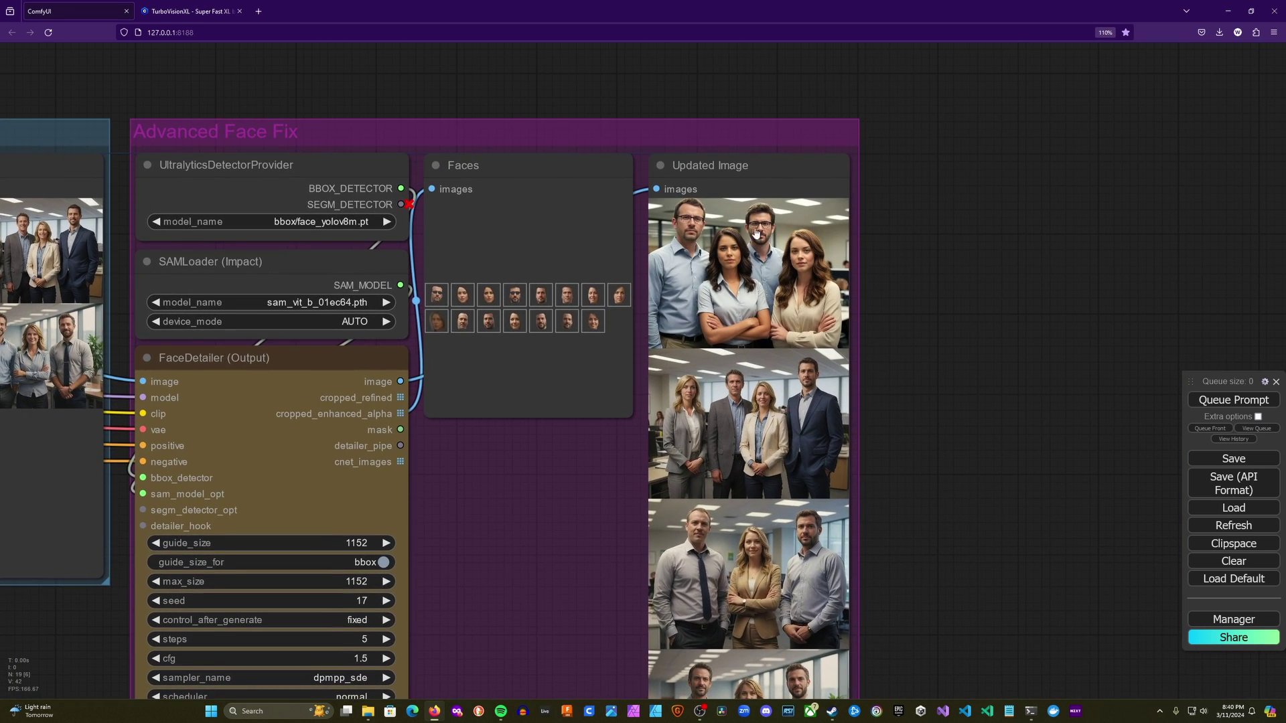
{"action": "scroll", "coordinate": [779, 270], "scroll_direction": "up", "scroll_amount": 10}
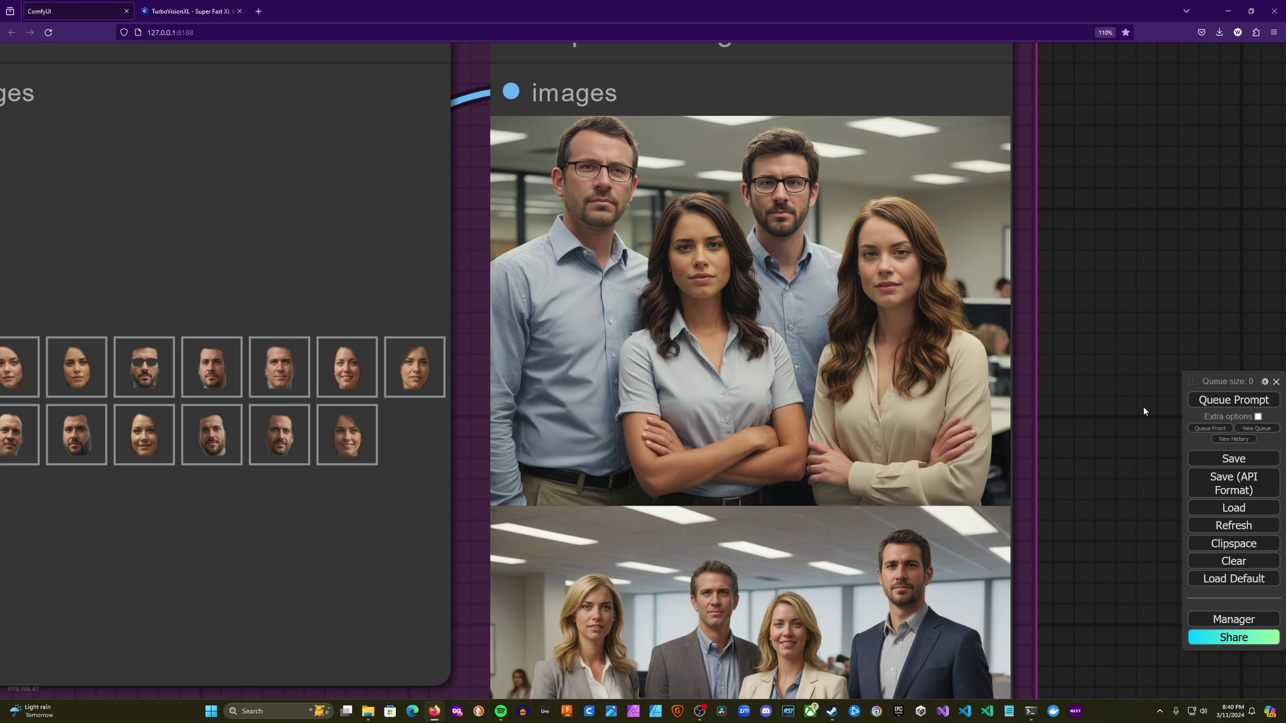
{"action": "left_click_drag", "start_coordinate": [1124, 472], "coordinate": [1105, 176]}
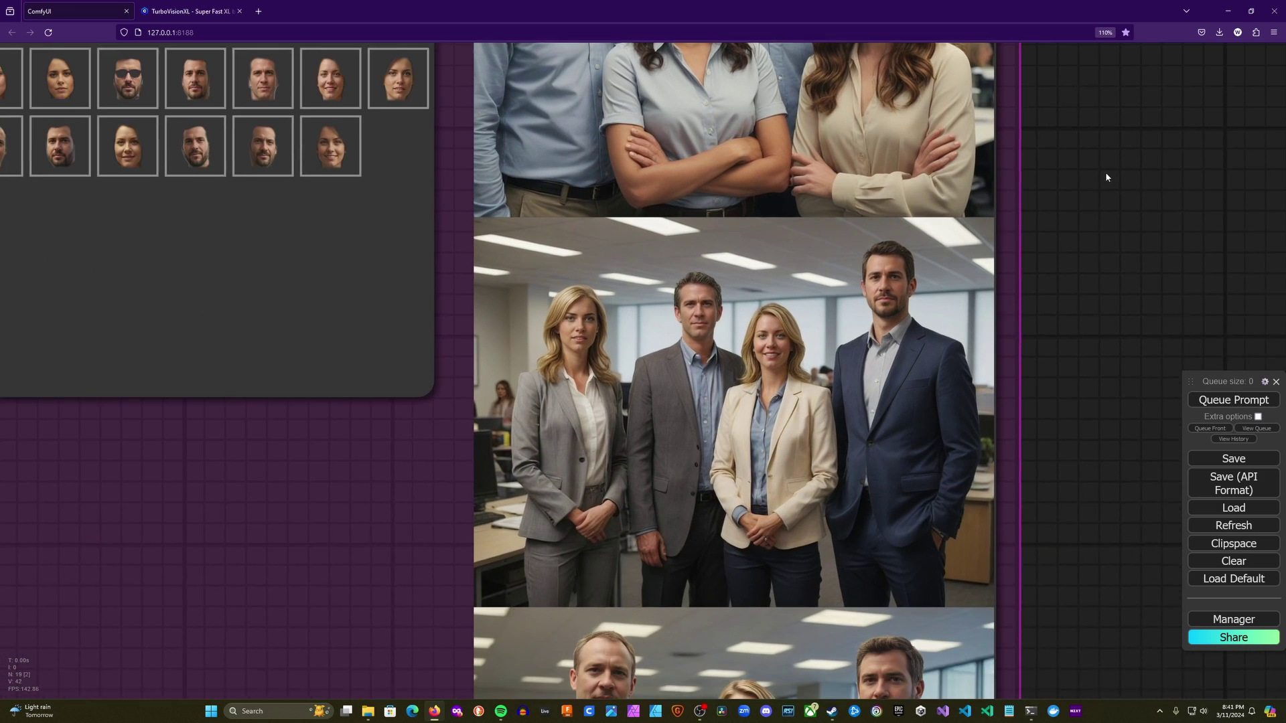
{"action": "scroll", "coordinate": [1023, 284], "scroll_direction": "up", "scroll_amount": 6}
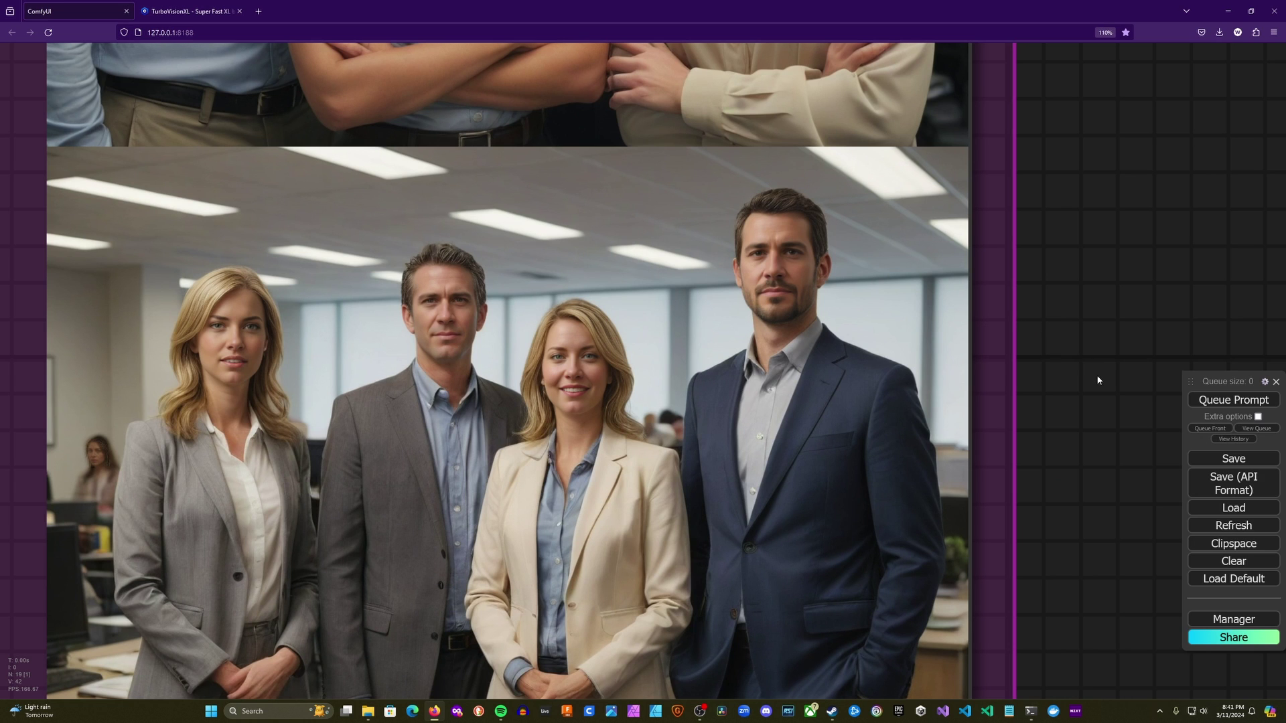
{"action": "left_click_drag", "start_coordinate": [1100, 389], "coordinate": [1126, 80]}
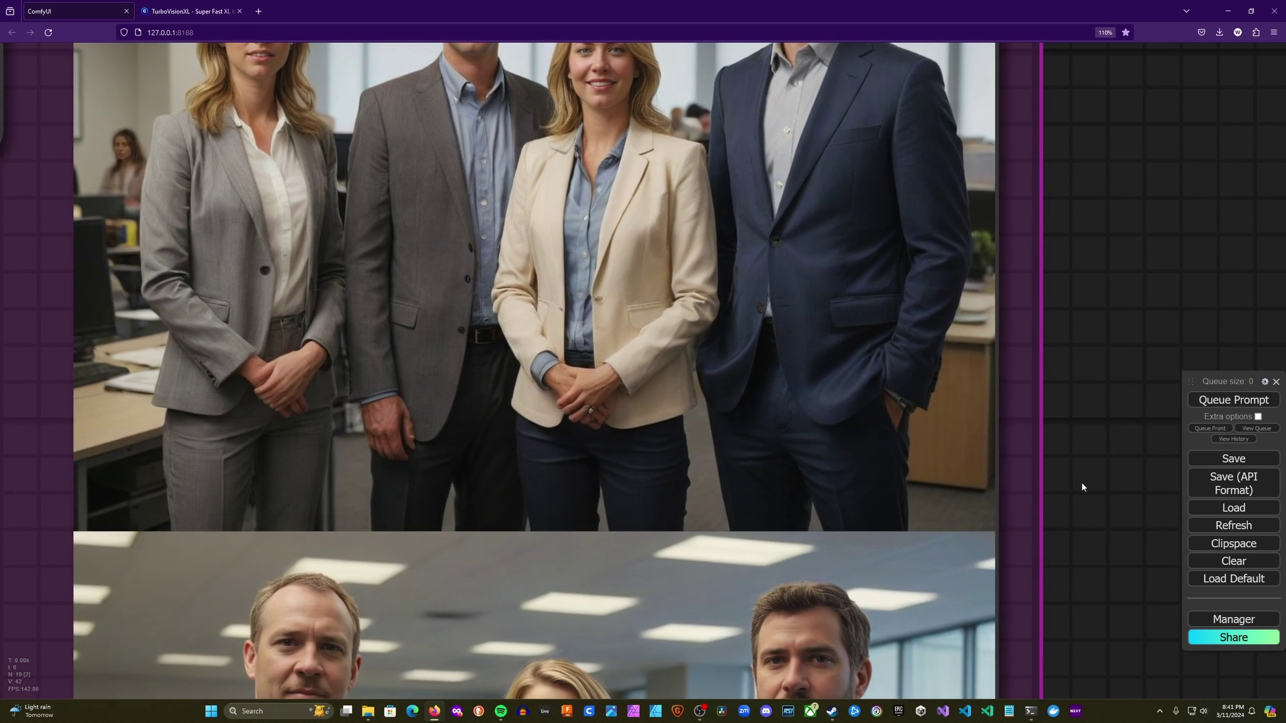
{"action": "left_click_drag", "start_coordinate": [1082, 482], "coordinate": [1120, 157]}
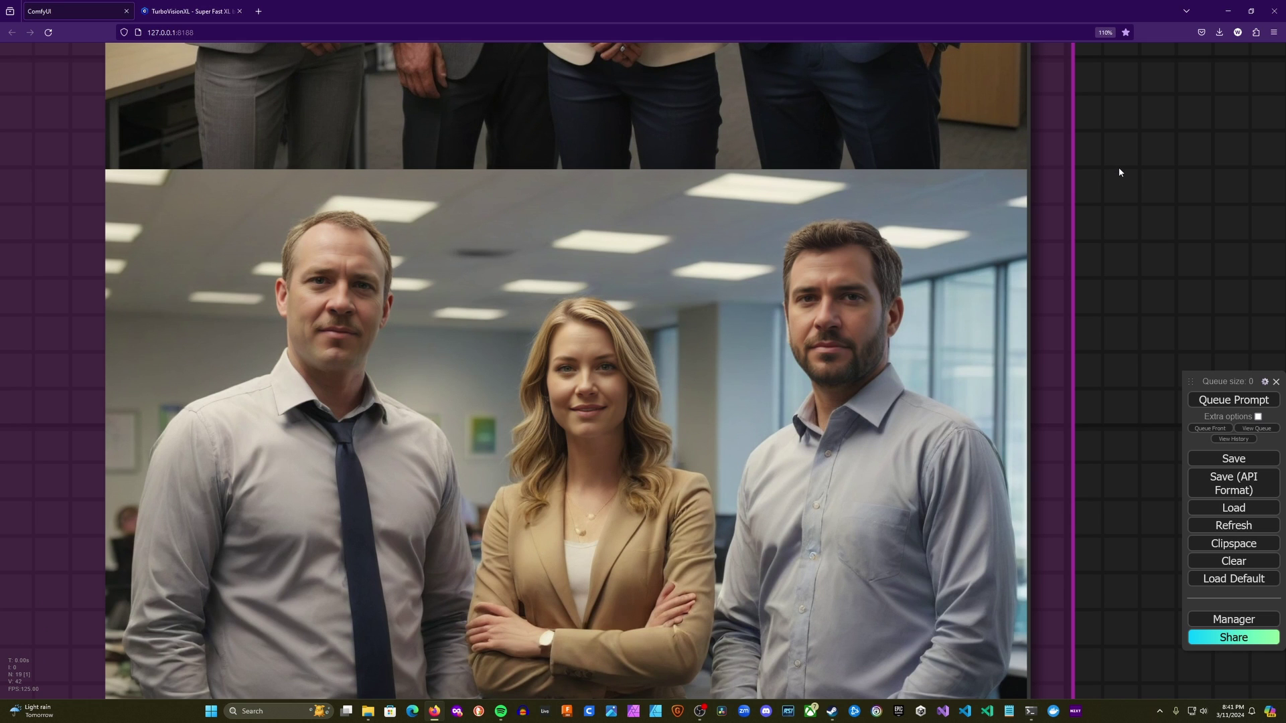
{"action": "left_click_drag", "start_coordinate": [1152, 566], "coordinate": [1156, 80]}
{"action": "left_click_drag", "start_coordinate": [1113, 315], "coordinate": [1147, 159]}
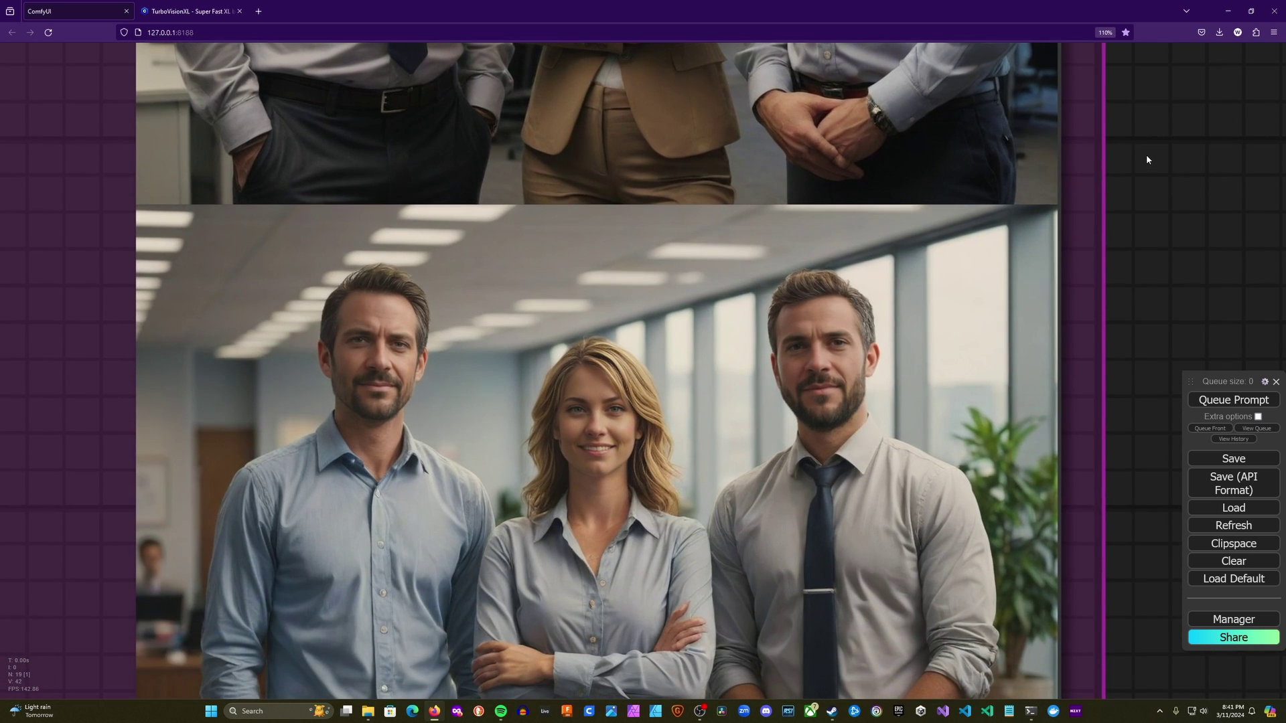
{"action": "scroll", "coordinate": [1148, 158], "scroll_direction": "down", "scroll_amount": 6}
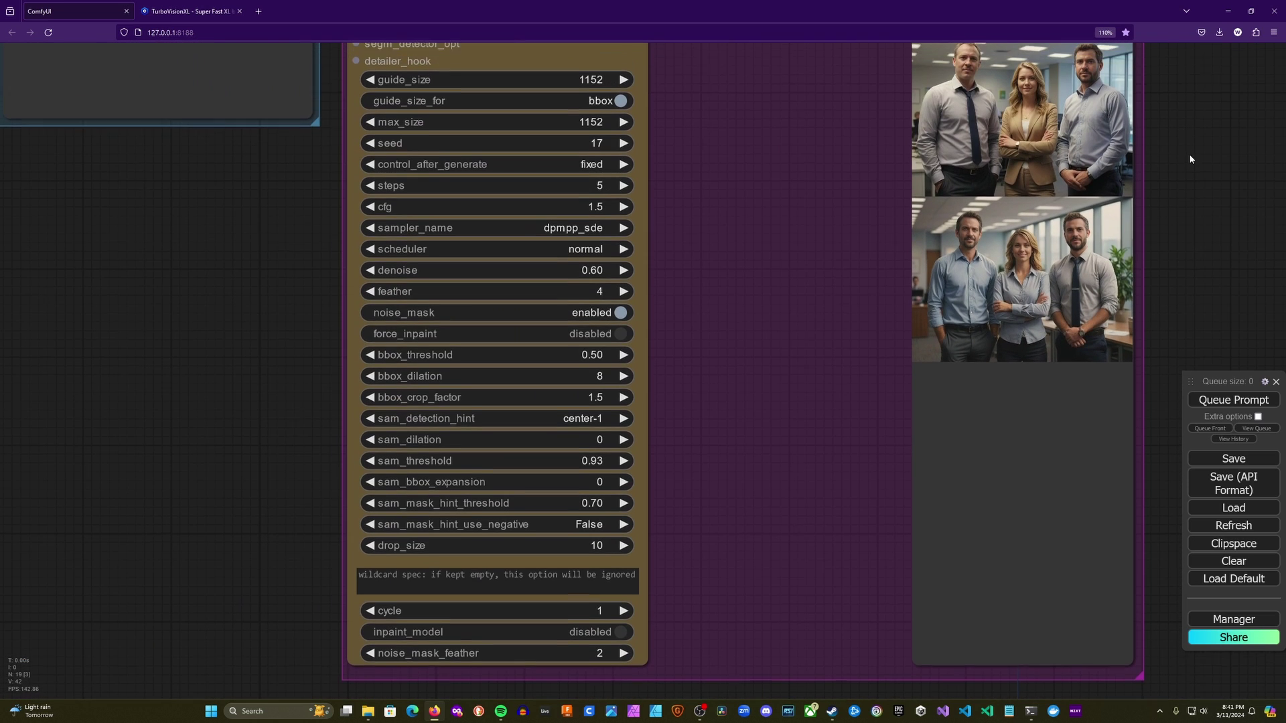
{"action": "left_click_drag", "start_coordinate": [1190, 159], "coordinate": [1136, 204]}
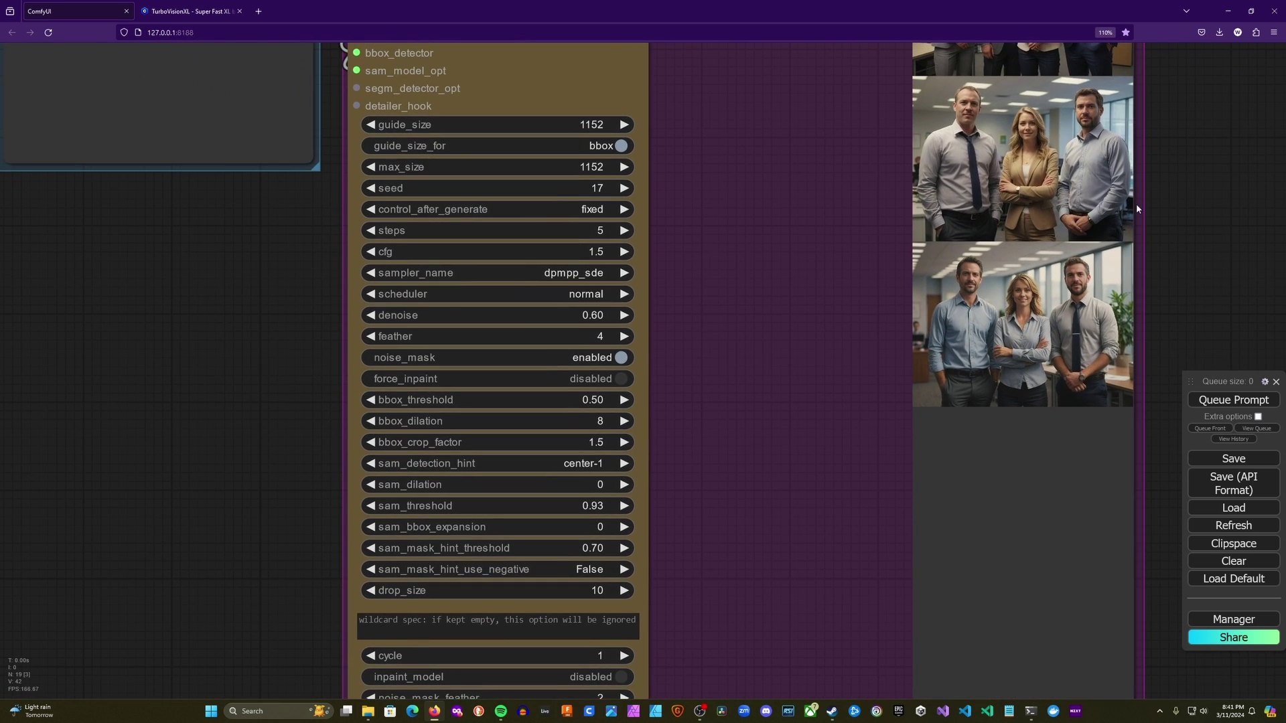